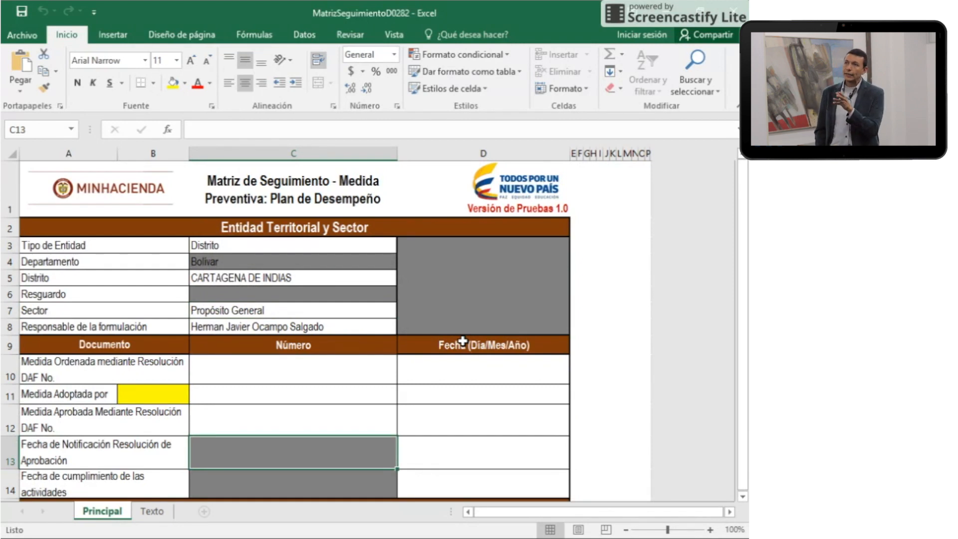
Step: Enter 2375 as the number of the DAF resolution that ordered the measure (cell C10)
left_click(342, 378)
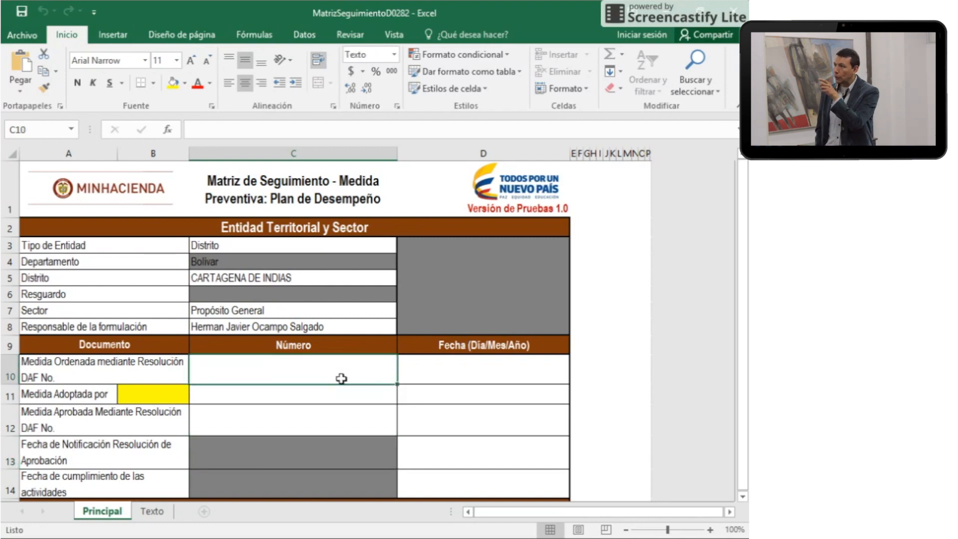
left_click(171, 372)
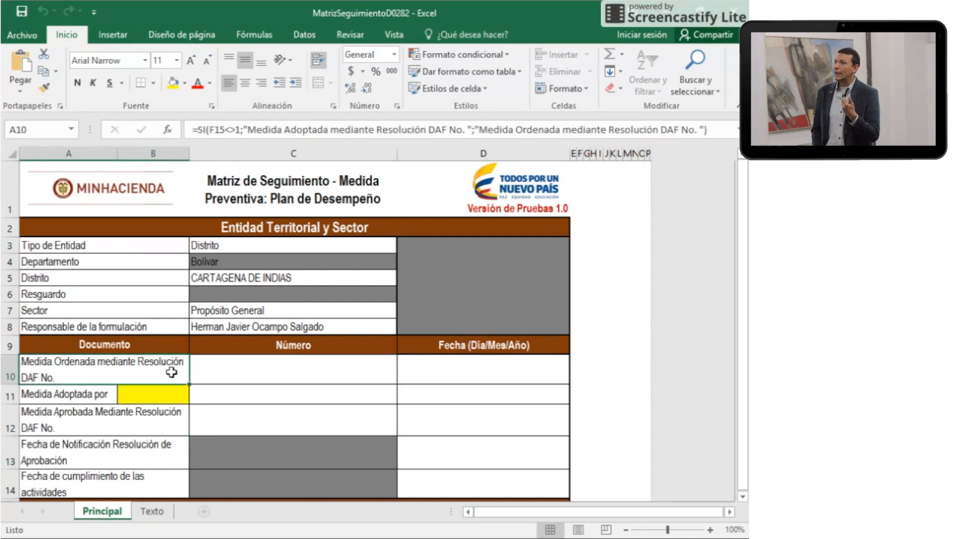
left_click(372, 381)
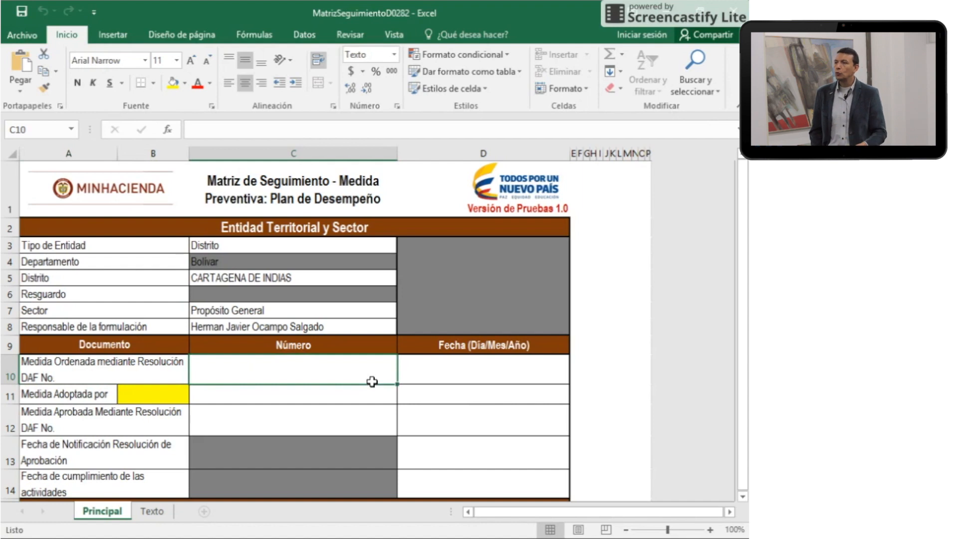
type("2375")
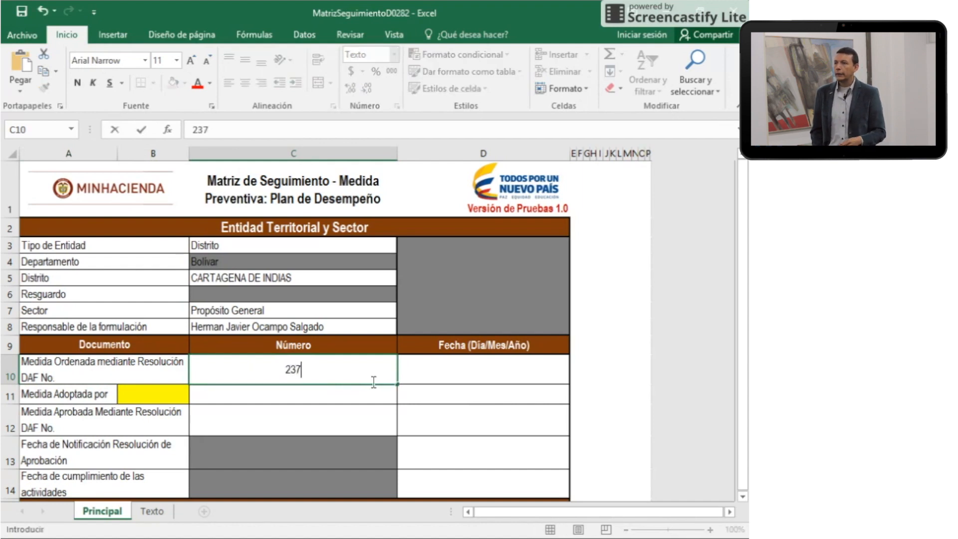
Step: Enter 12/08/2016 as the date of the resolution that ordered the measure (cell D10)
left_click(440, 379)
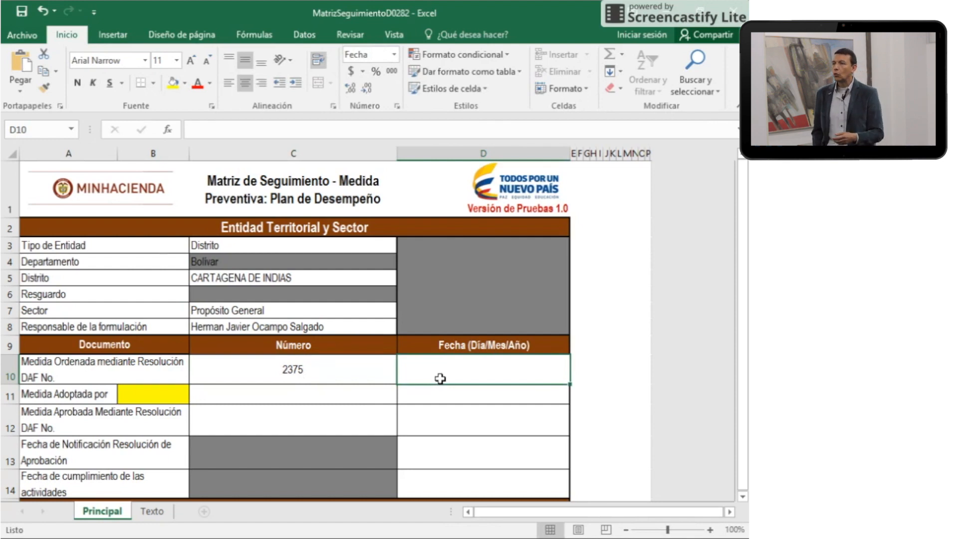
type("12")
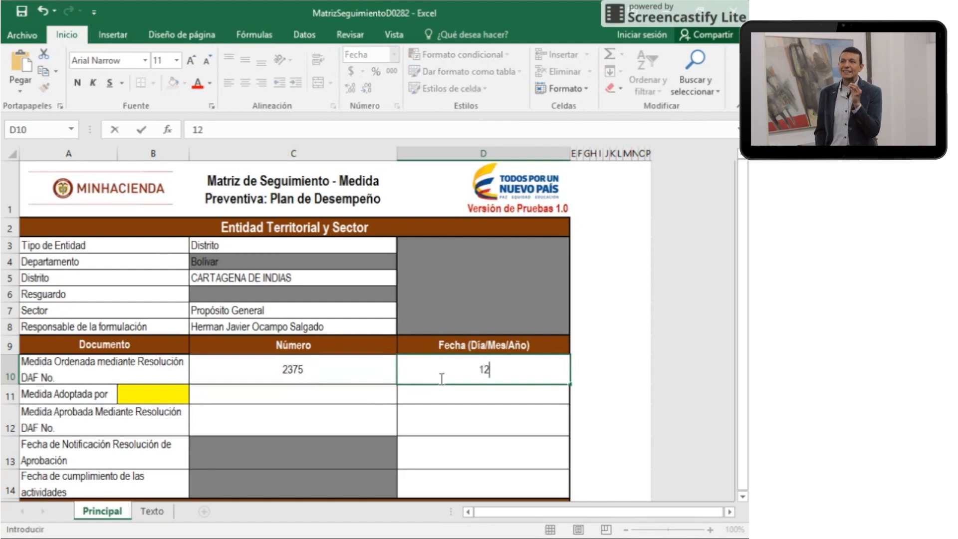
type("/")
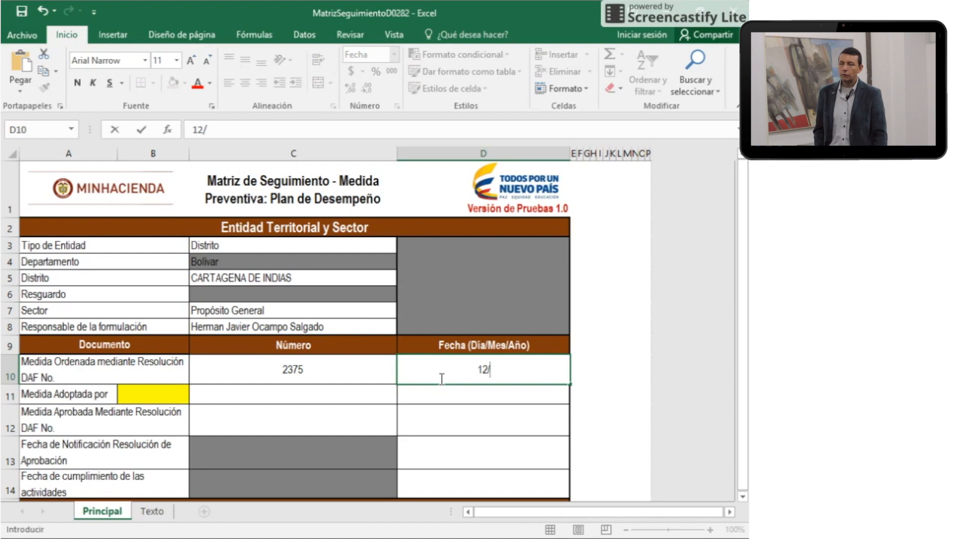
type("08")
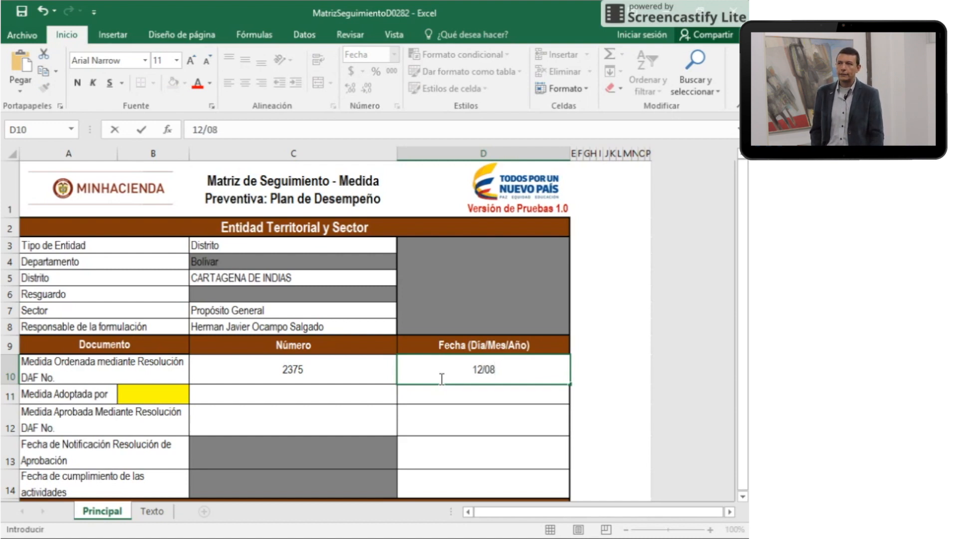
key("BackSpace")
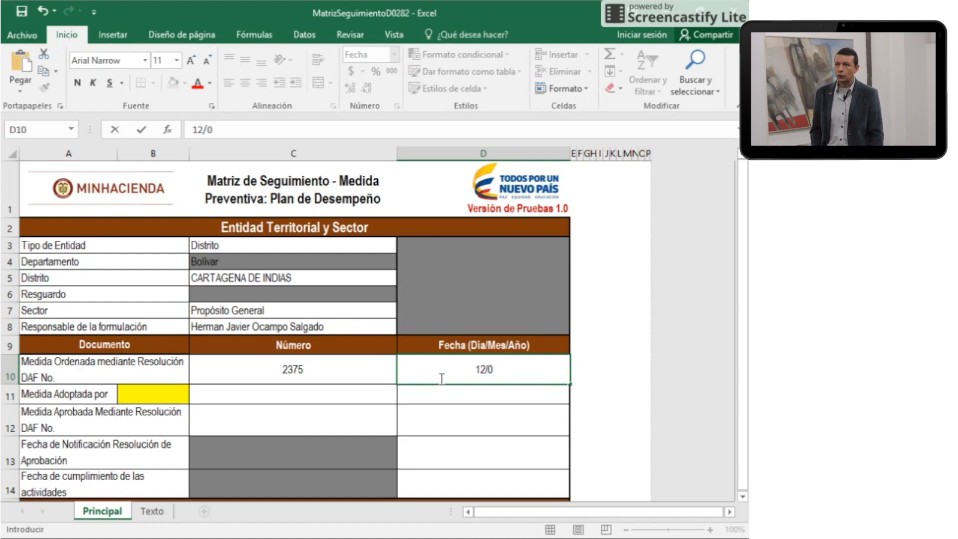
type("8")
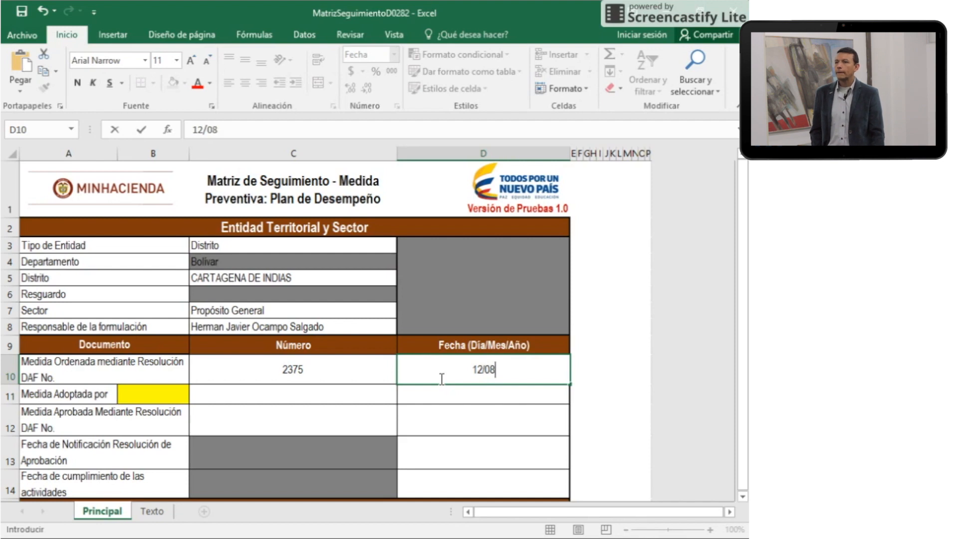
type("/20")
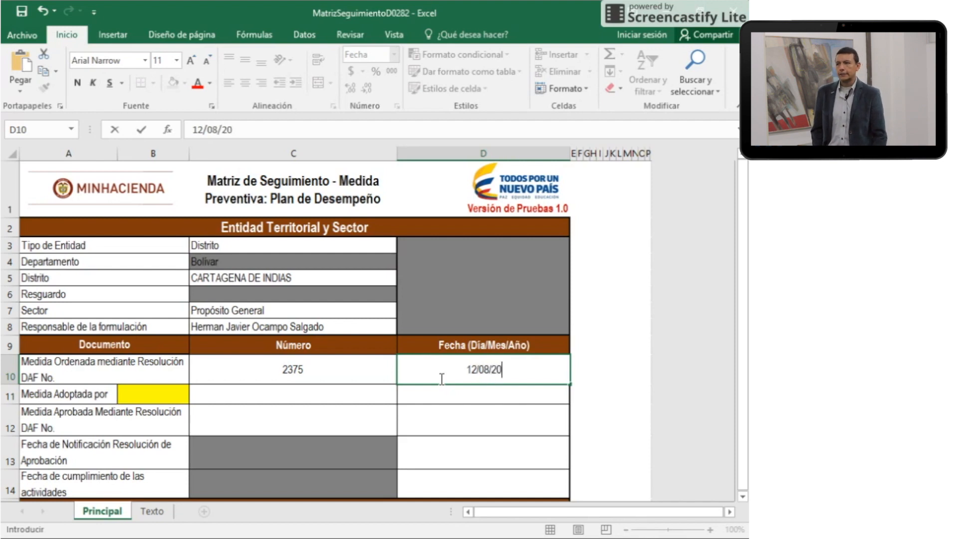
type("16")
key("Return")
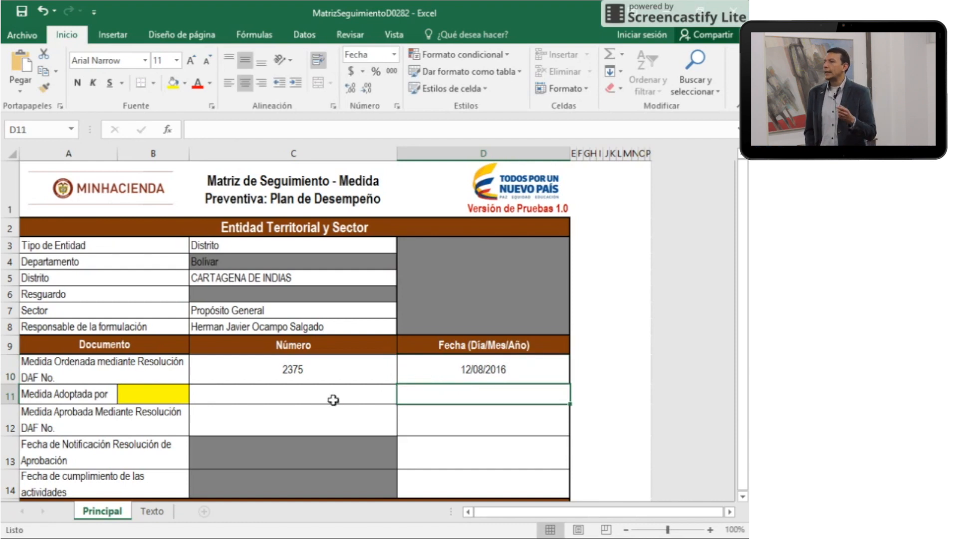
Step: Set the "Medida Adoptada por" document type to Decreto and enter 568 as its number
left_click(176, 395)
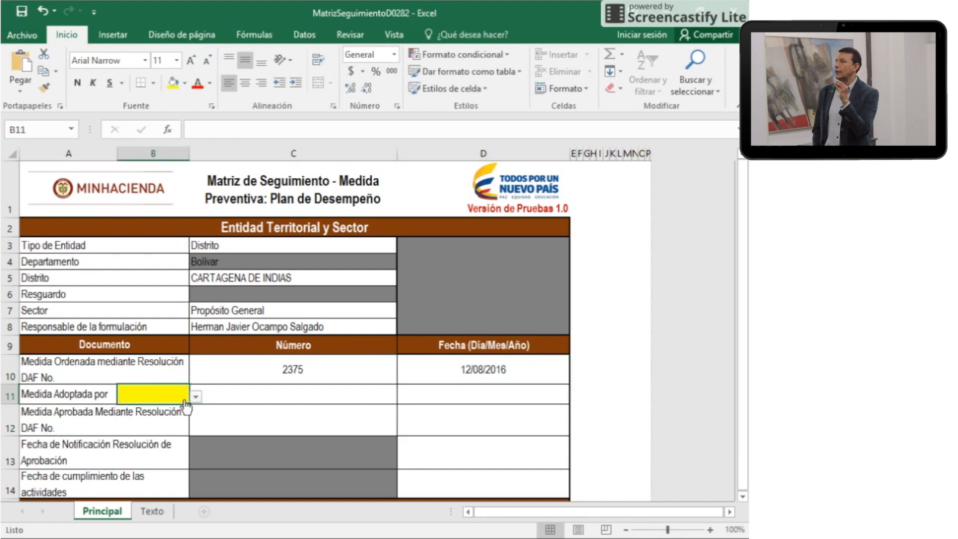
left_click(196, 398)
key("Down")
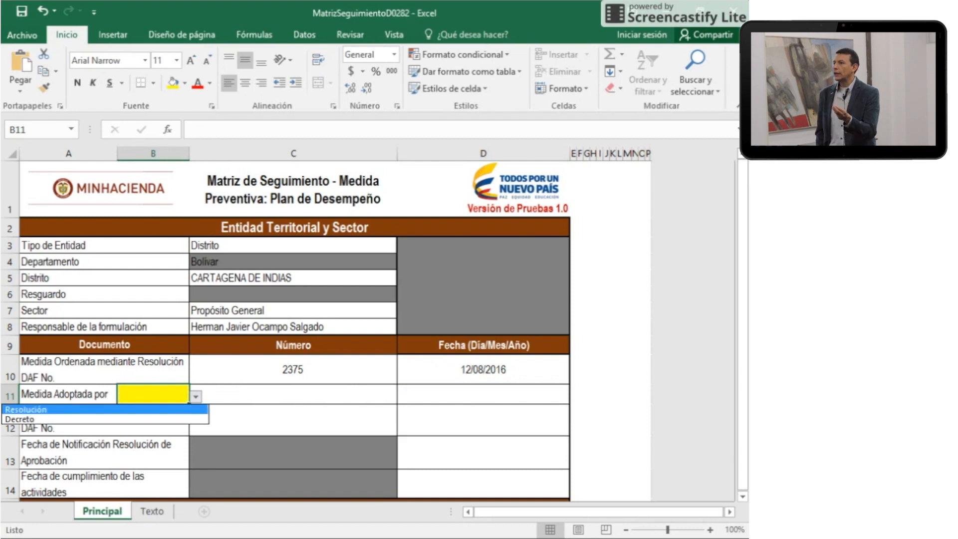
key("Down")
key("Up")
key("Down")
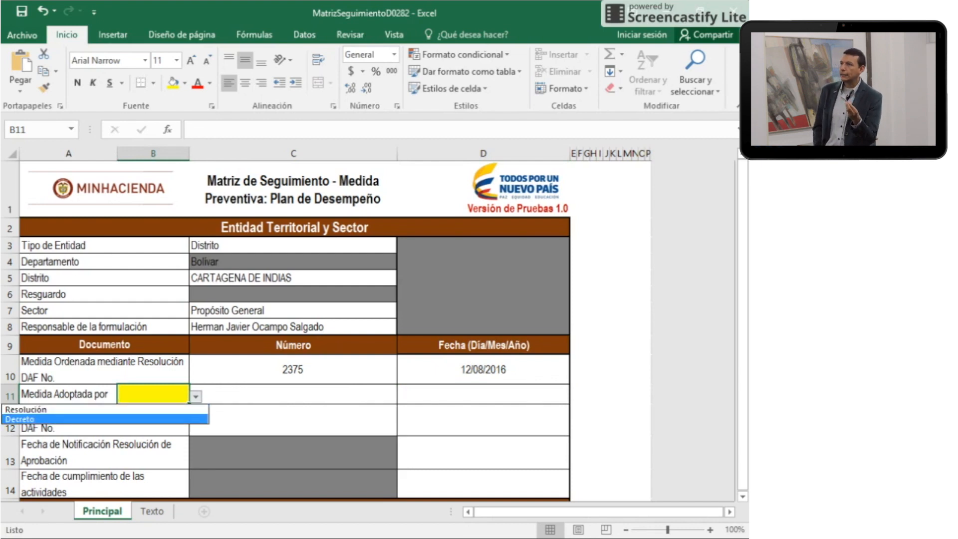
key("Up")
key("Down")
key("Up")
key("Down")
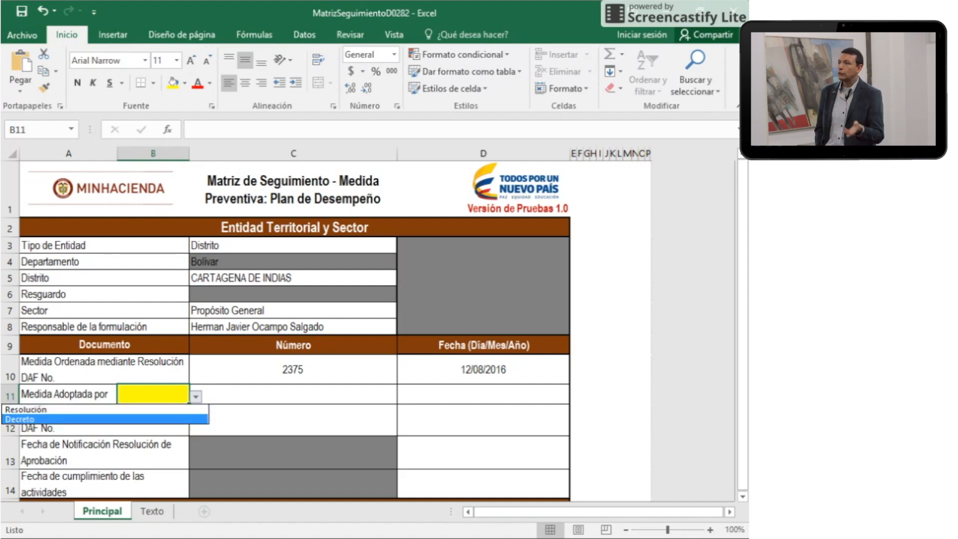
key("Return")
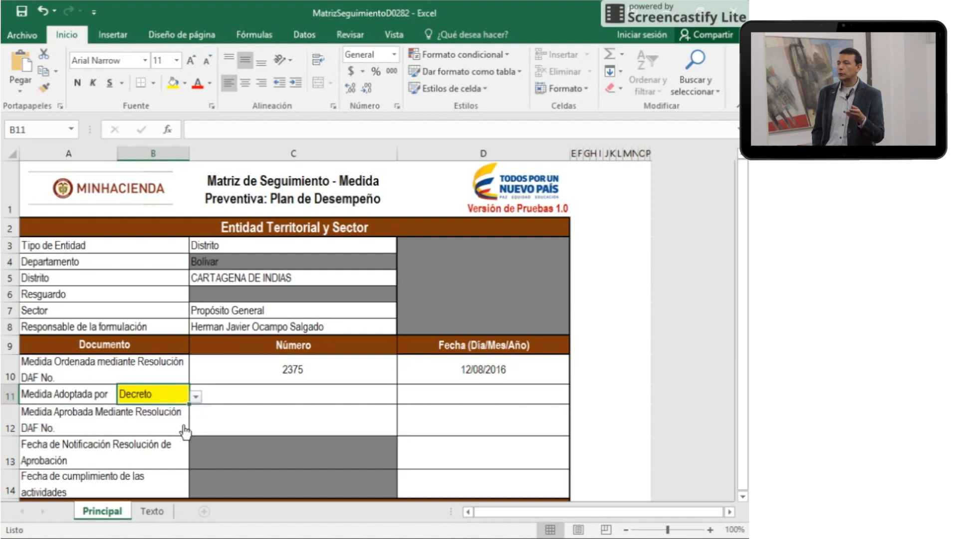
left_click(263, 401)
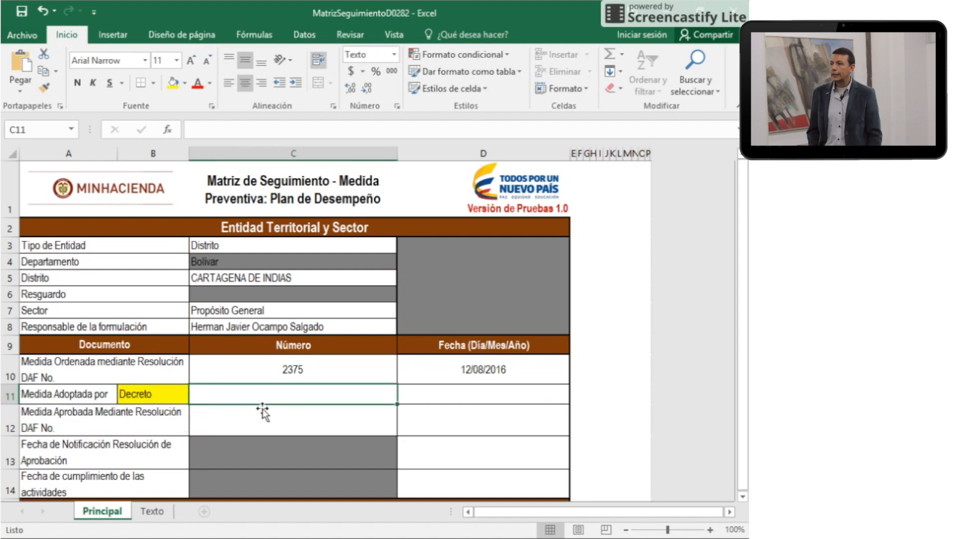
type("568")
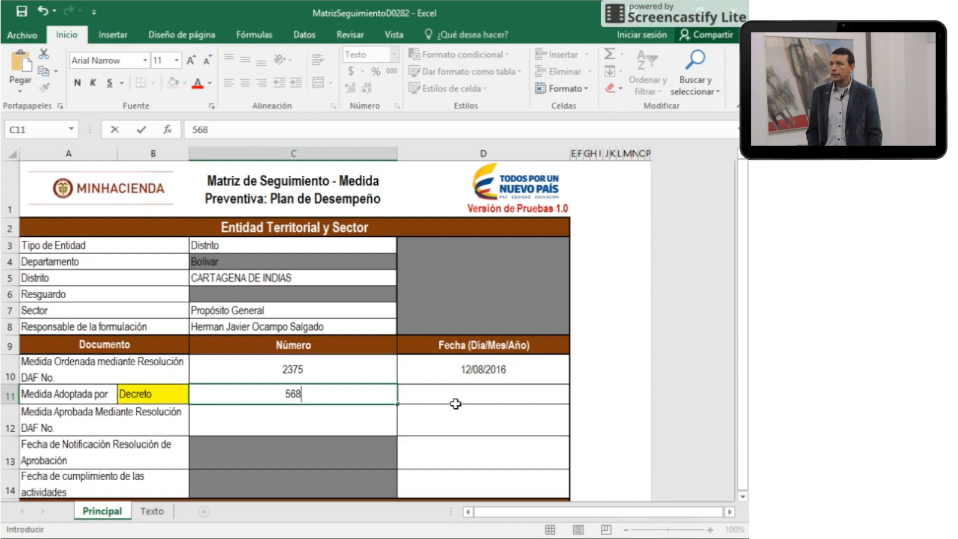
Step: Try to enter 1/12/2015 as the adoption decree's date in cell D11, earlier than the ordering resolution's date
left_click(456, 404)
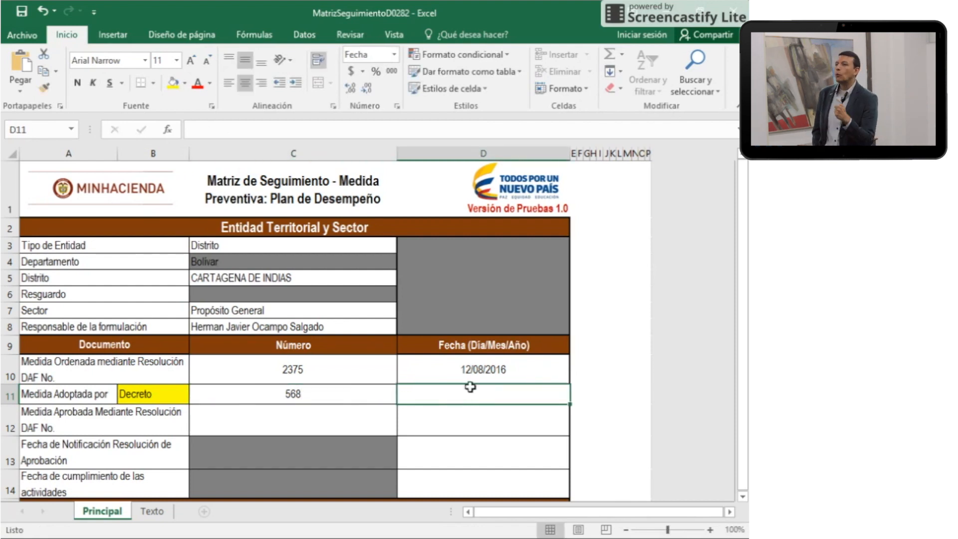
left_click(462, 373)
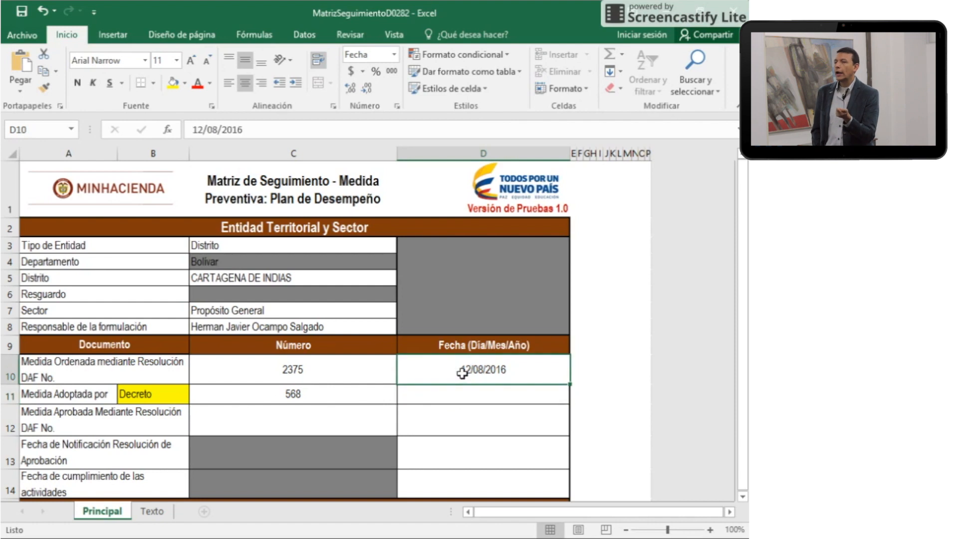
left_click(464, 403)
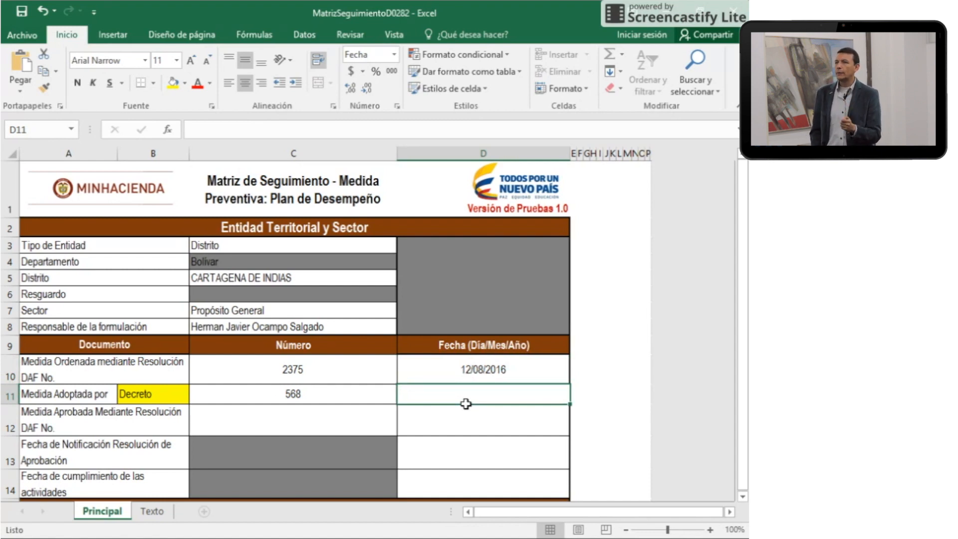
type("1/12")
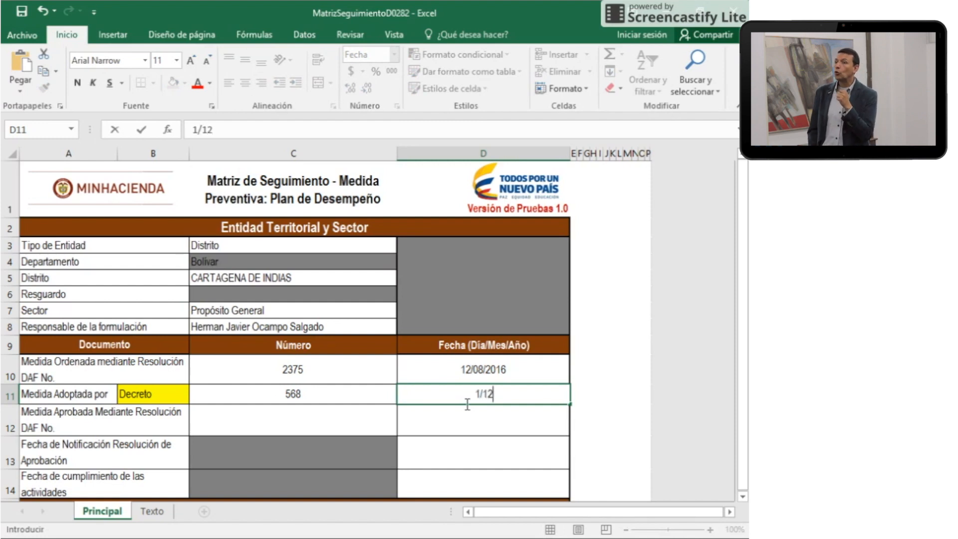
type("/2015")
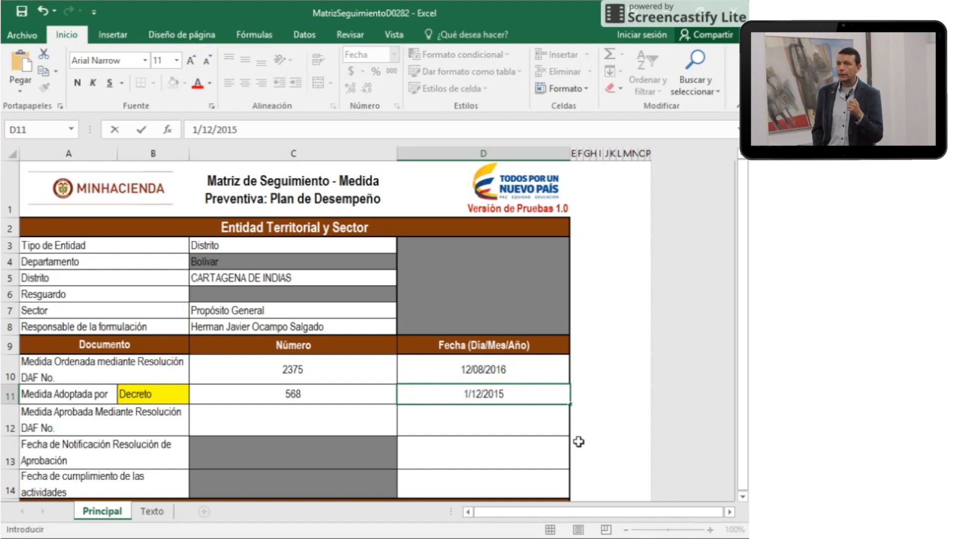
key("Return")
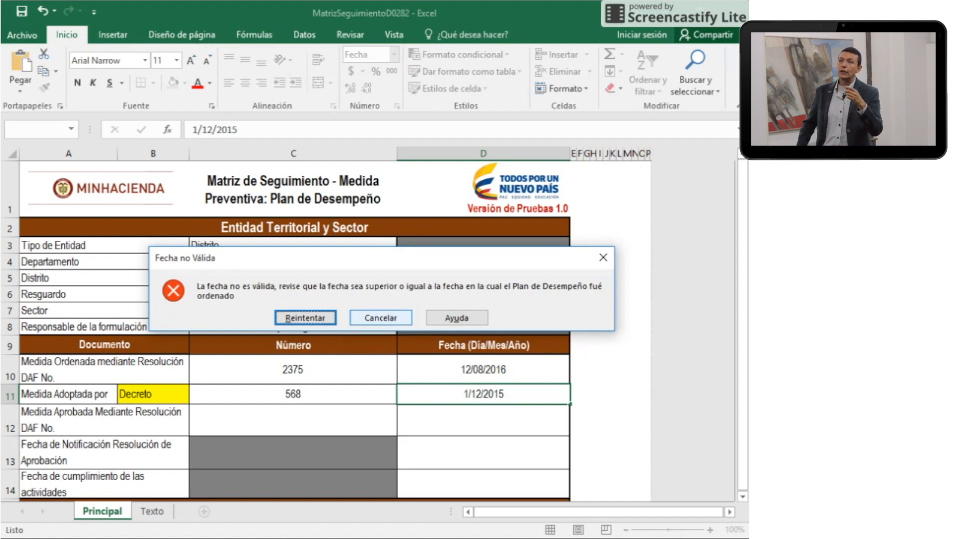
left_click(389, 320)
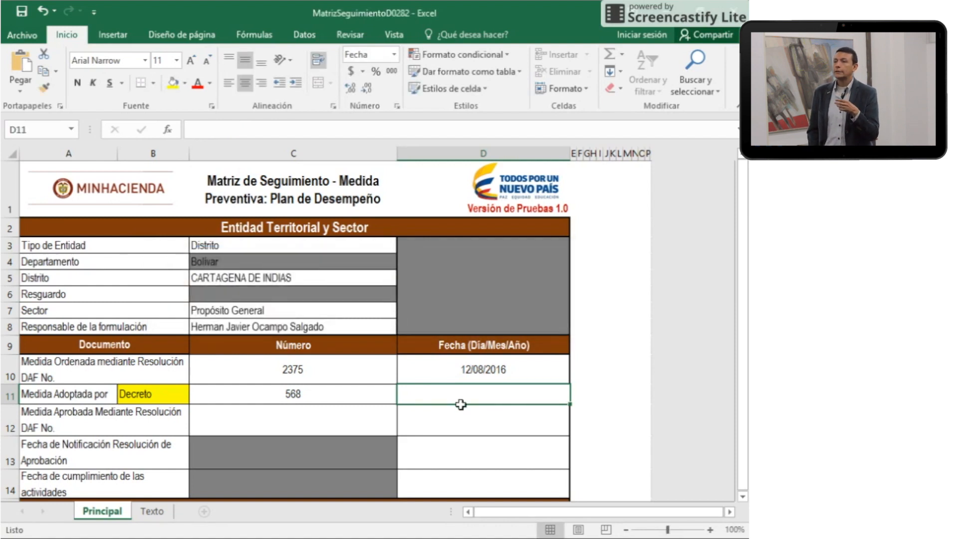
Step: Enter 1/12/2016 as the date of the adoption decree in cell D11
type("1")
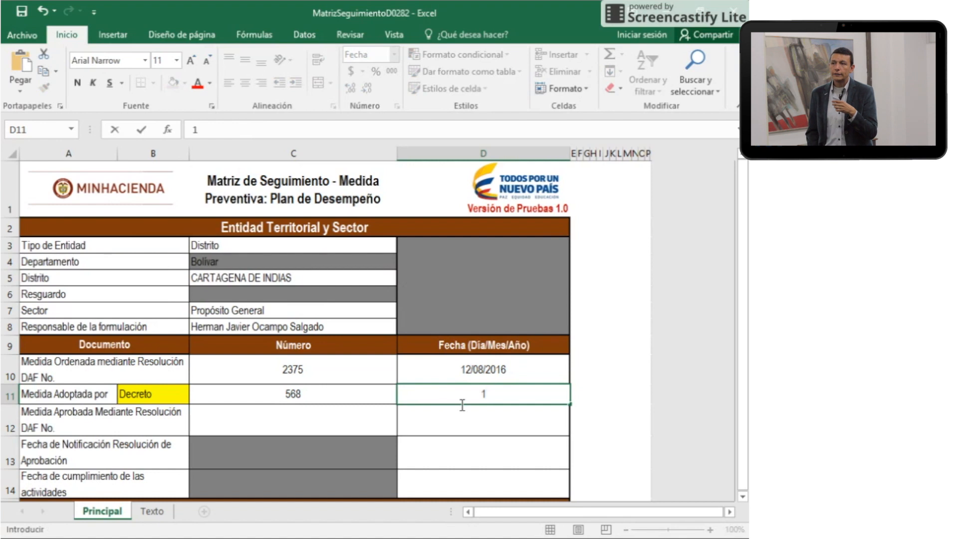
type("/12/1016")
key("Return")
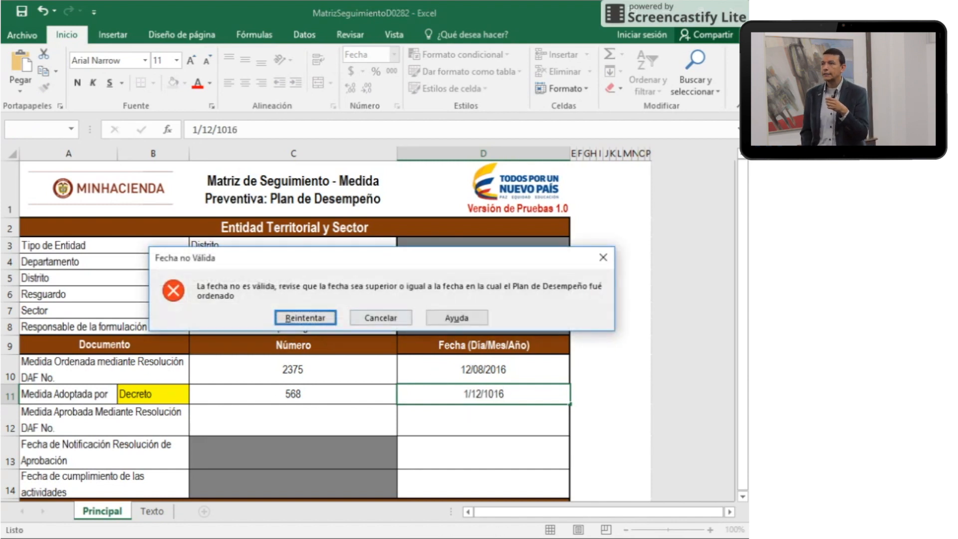
left_click(305, 318)
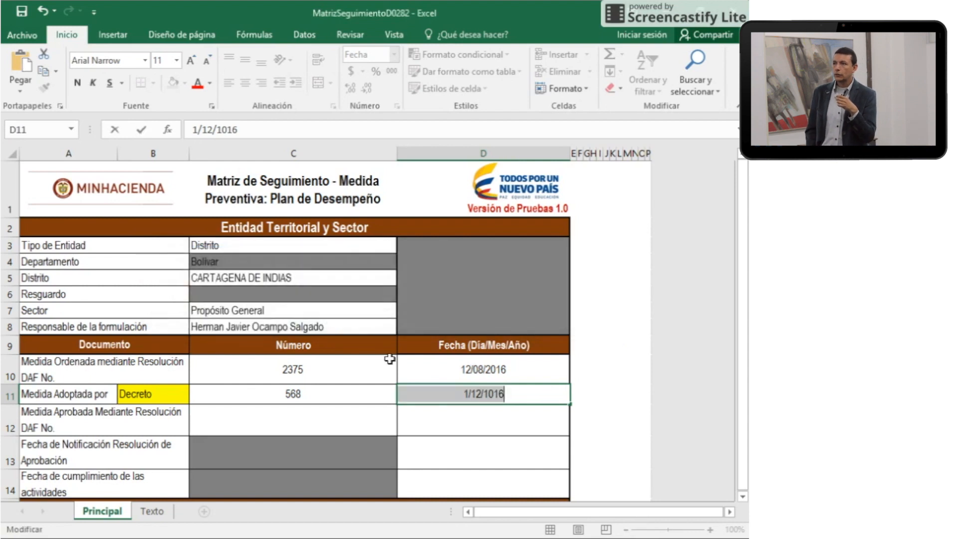
left_click(489, 399)
key("BackSpace")
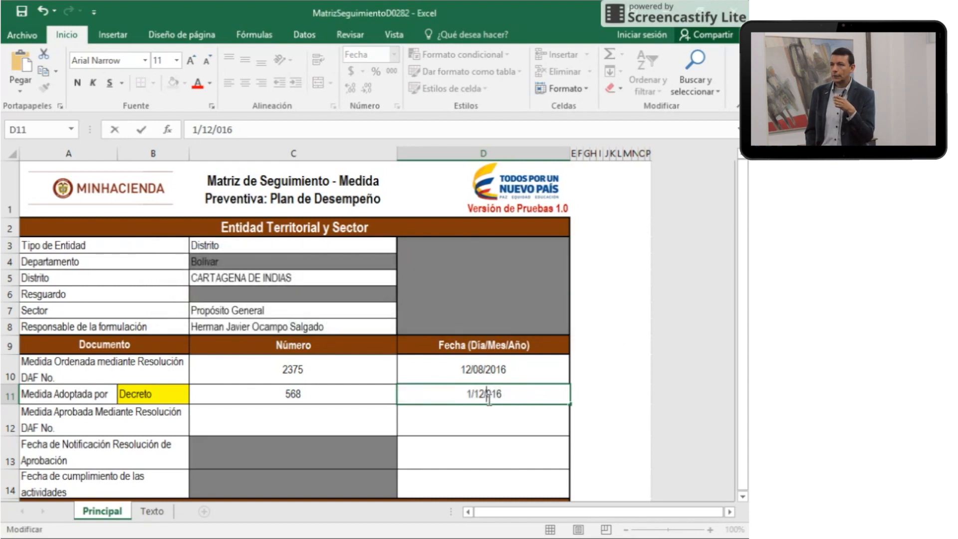
type("2")
key("Return")
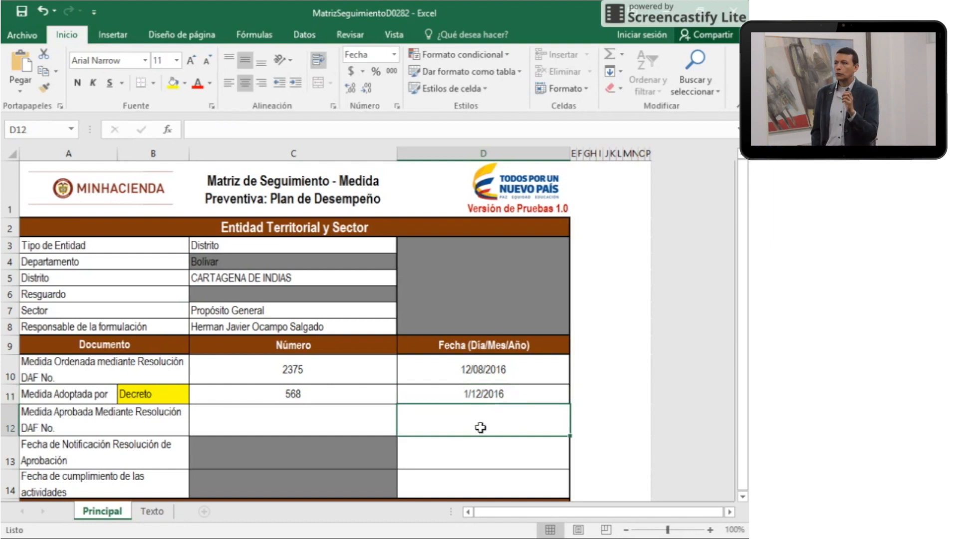
Step: Enter 3845 as the number of the approving DAF resolution (C12) and 1/03/2017 as its date (D12)
left_click(365, 425)
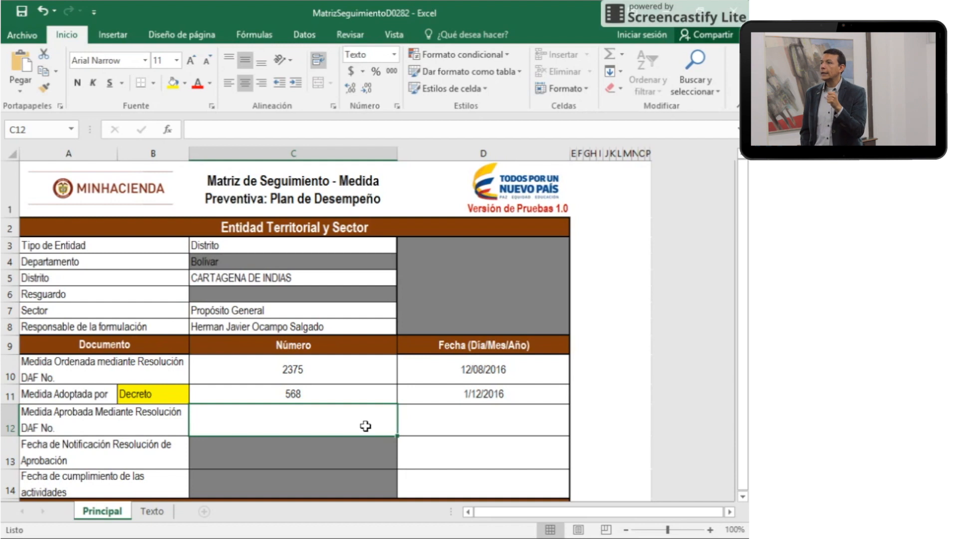
type("3845")
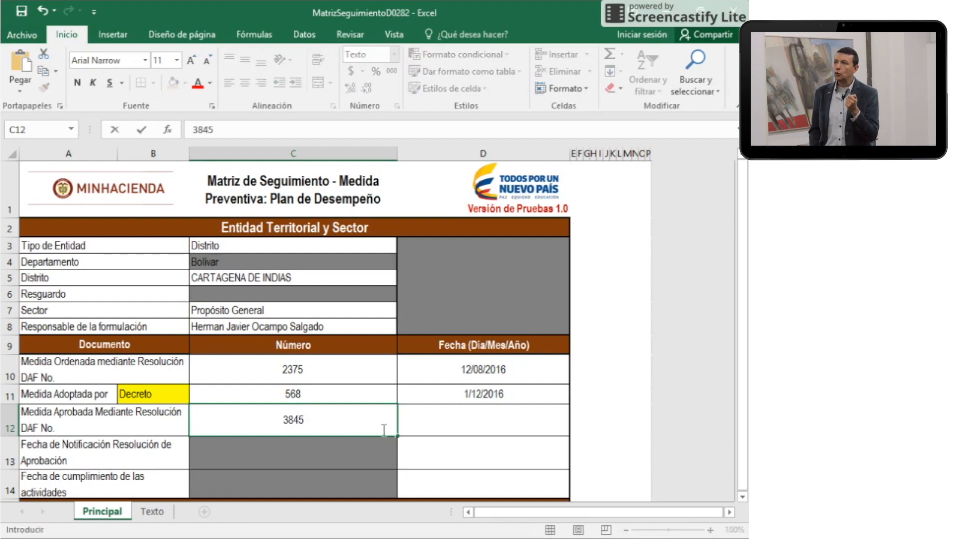
left_click(468, 421)
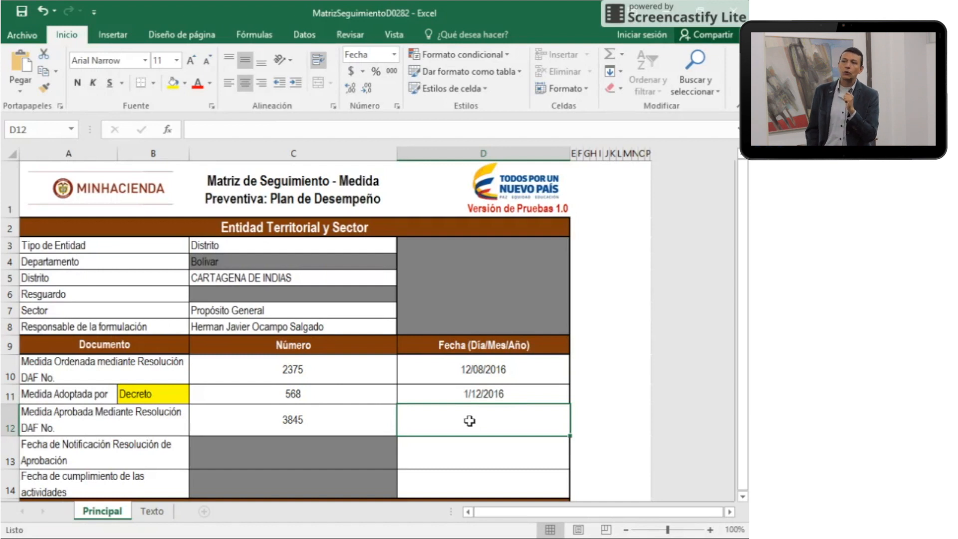
type("1")
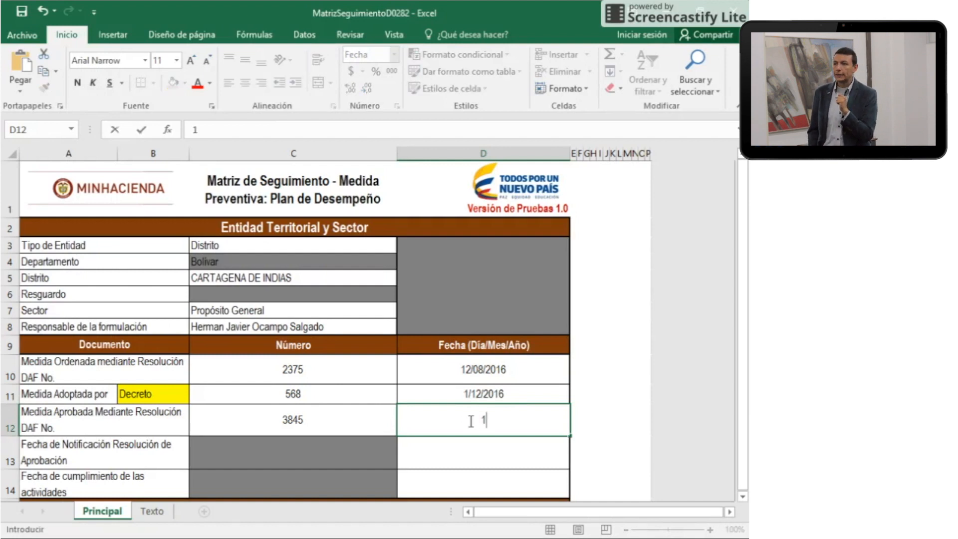
type("/03")
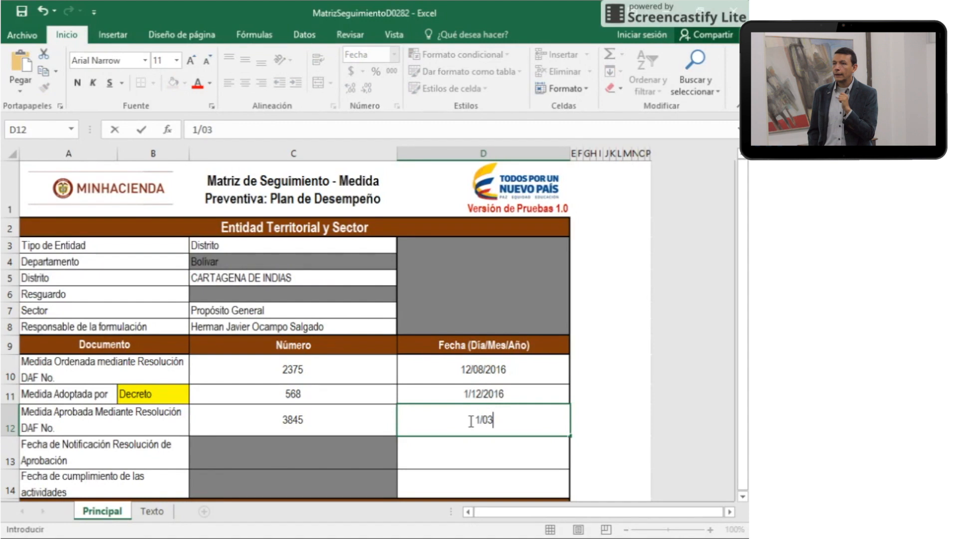
type("/20")
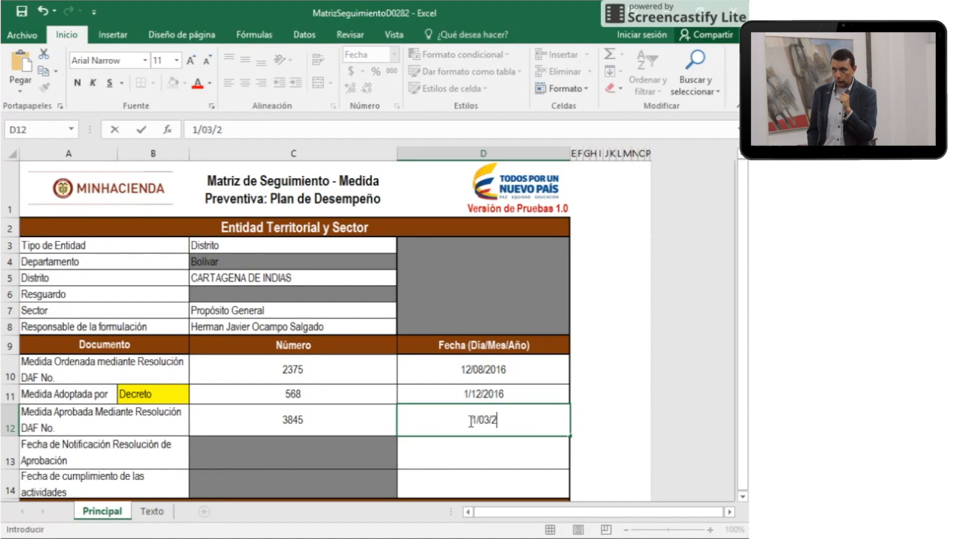
type("17")
key("Return")
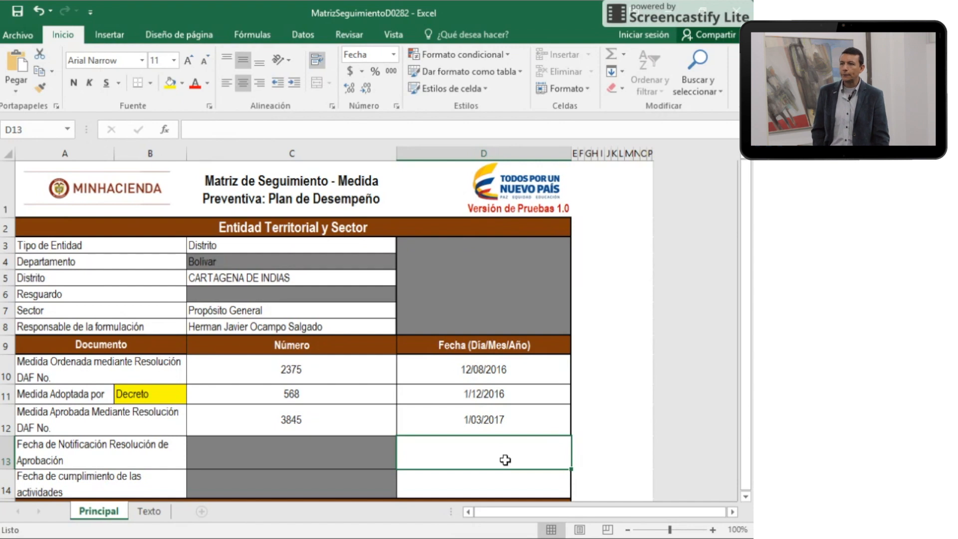
Step: Enter 13/03/2017 as the notification date of the approval resolution in cell D13
type("13")
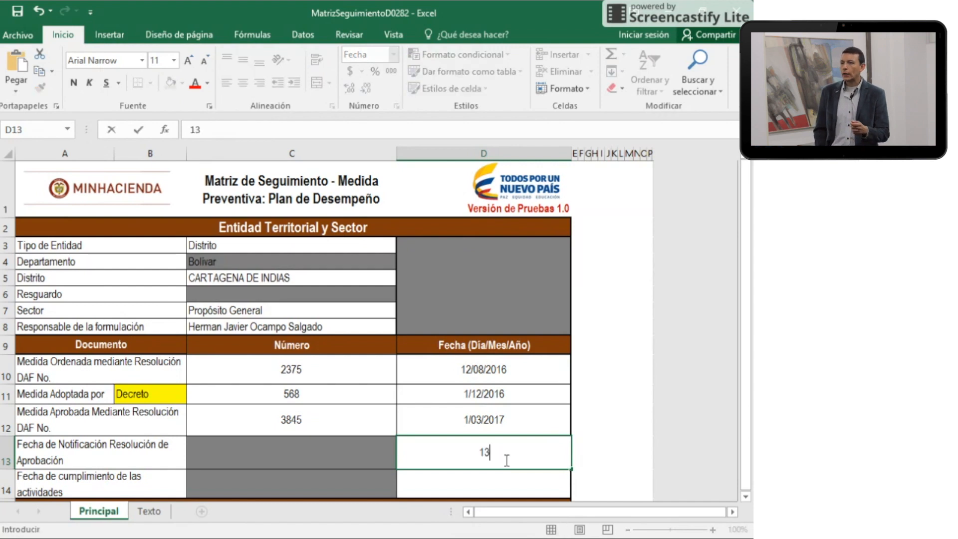
type("/0")
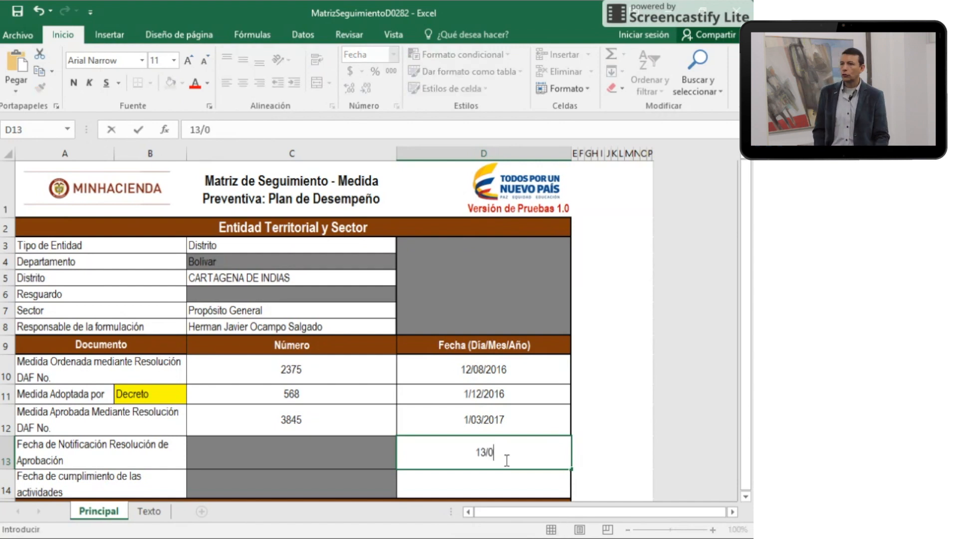
type("3/")
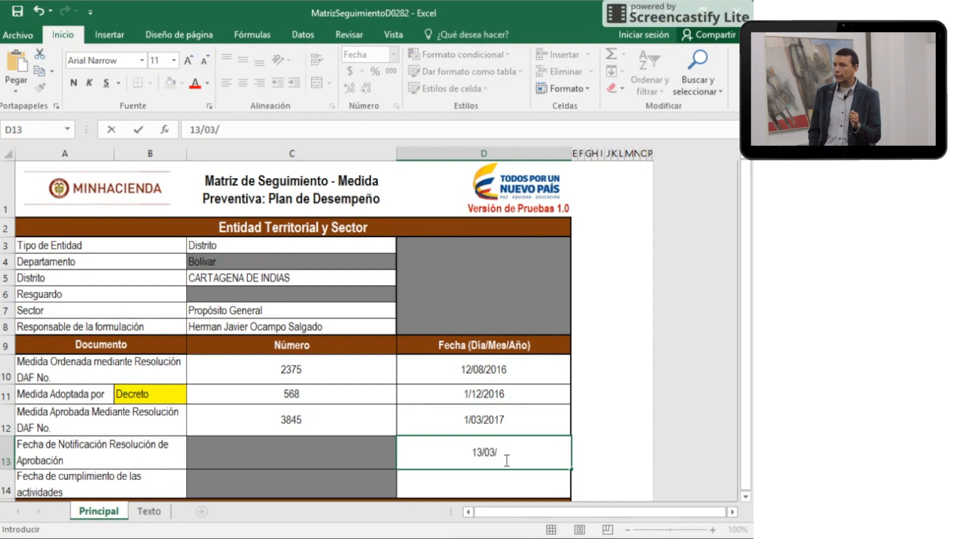
type("2017")
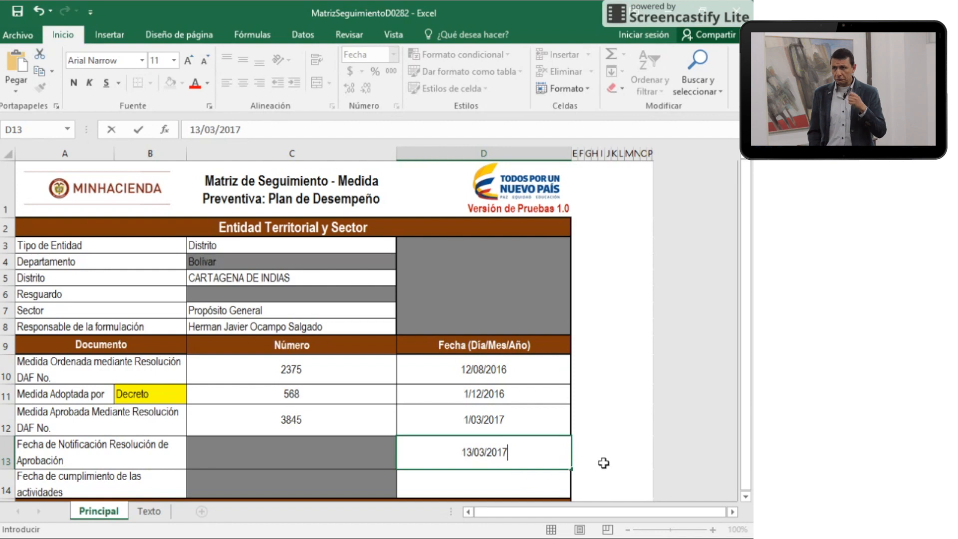
key("Return")
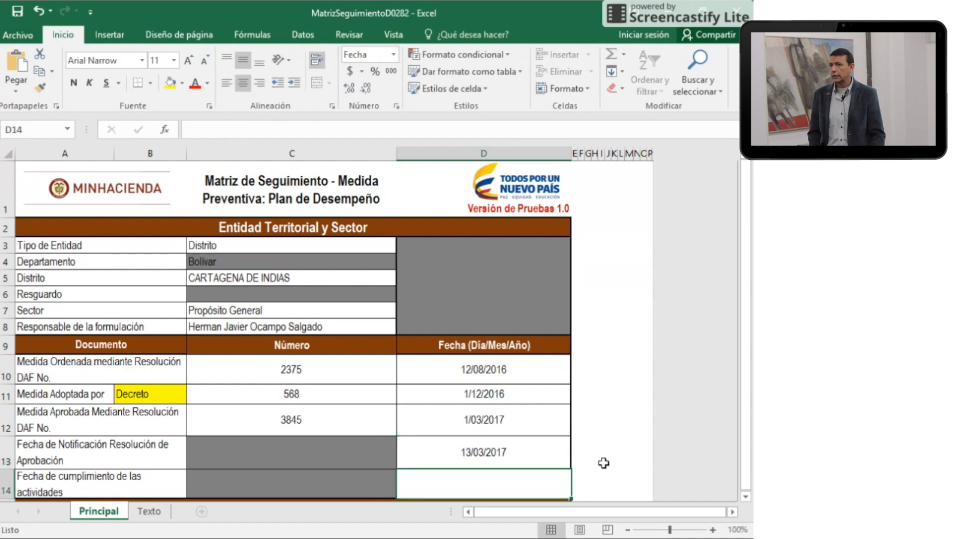
Step: Enter 13/03/2019 as the "Fecha de cumplimiento de las actividades" in cell D14
key("Down")
key("Down")
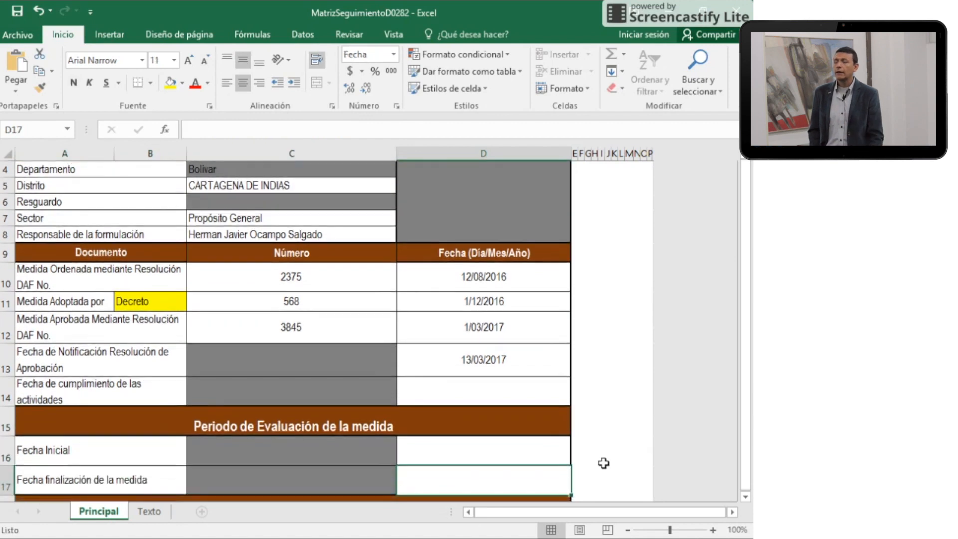
key("Up")
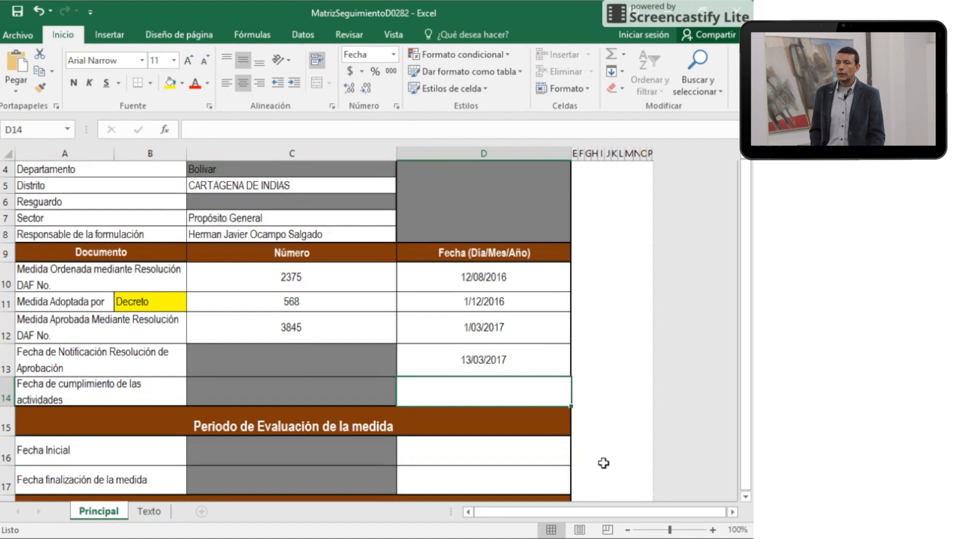
type("13")
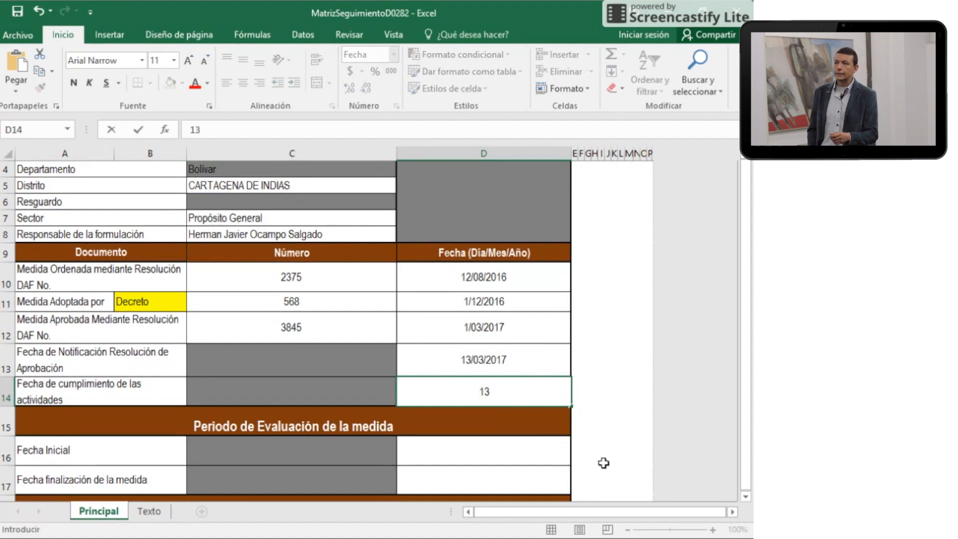
type("703")
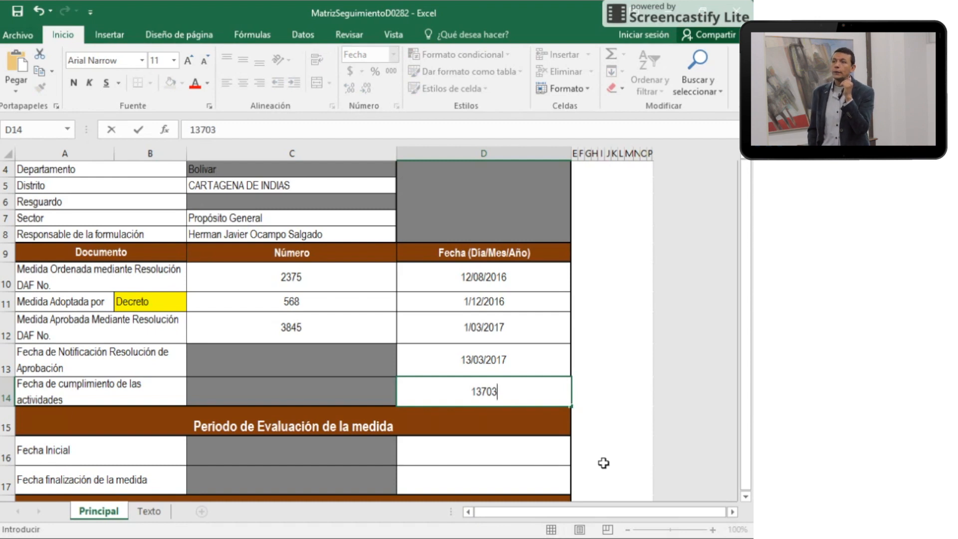
type("/201")
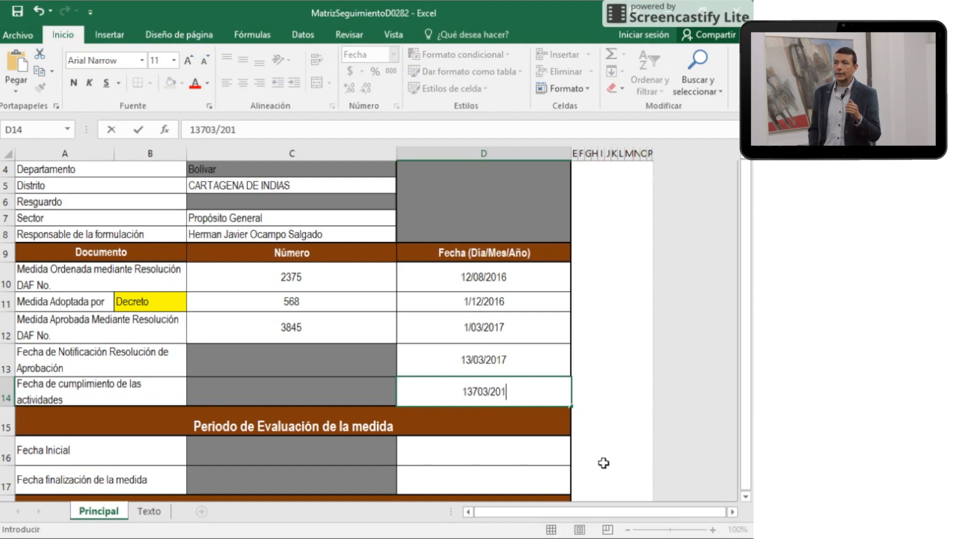
type("9")
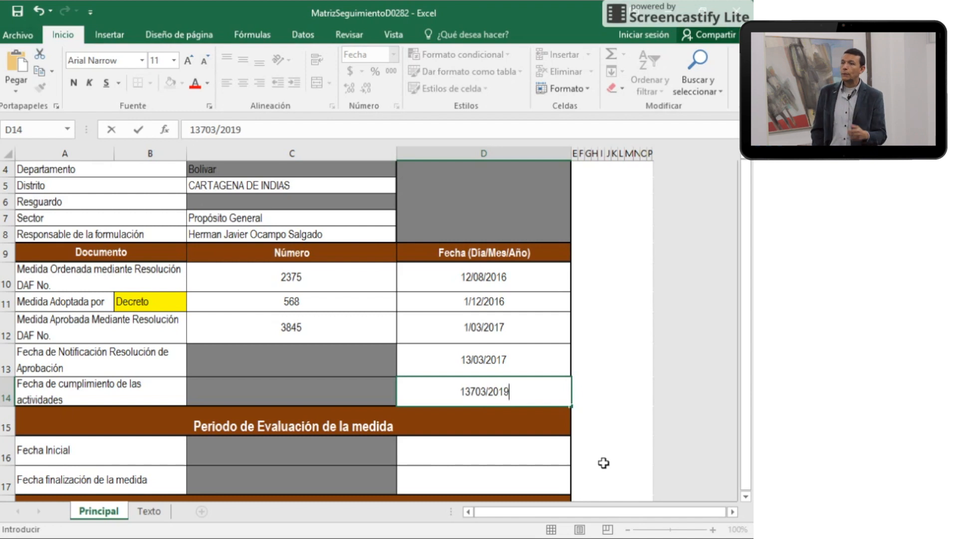
left_click(477, 395)
key("BackSpace")
type("/")
key("Return")
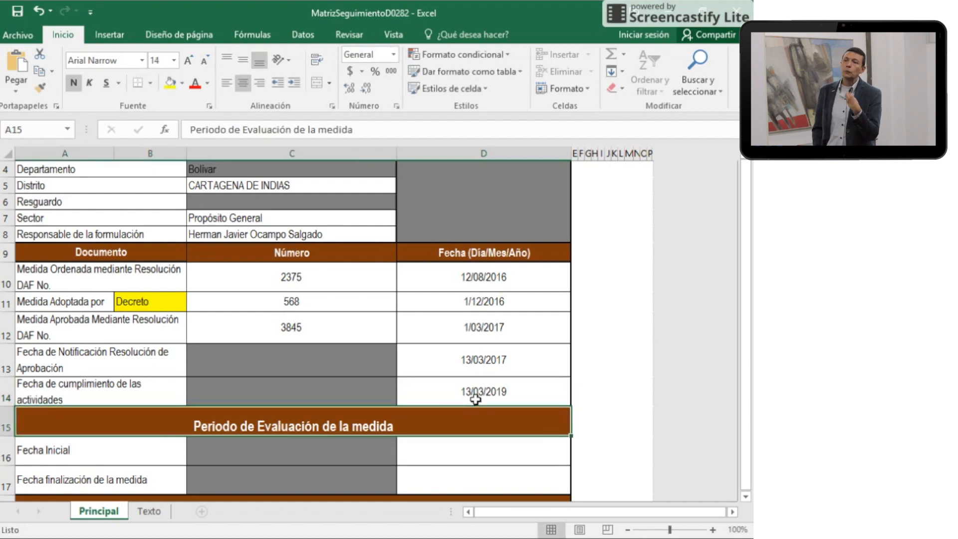
Step: Set the Fecha Inicial of the measure's evaluation period to 14/03/2019 in cell D16
left_click(496, 461)
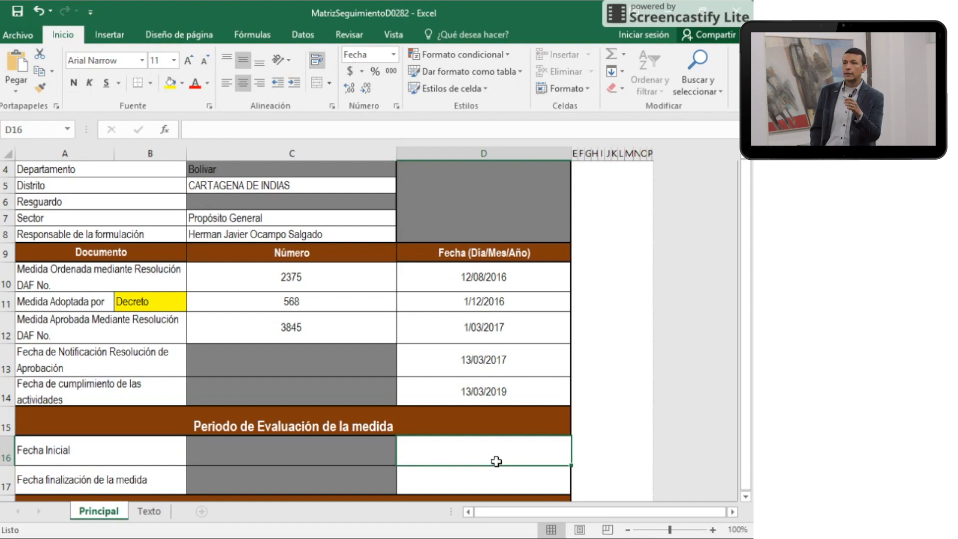
type("14/")
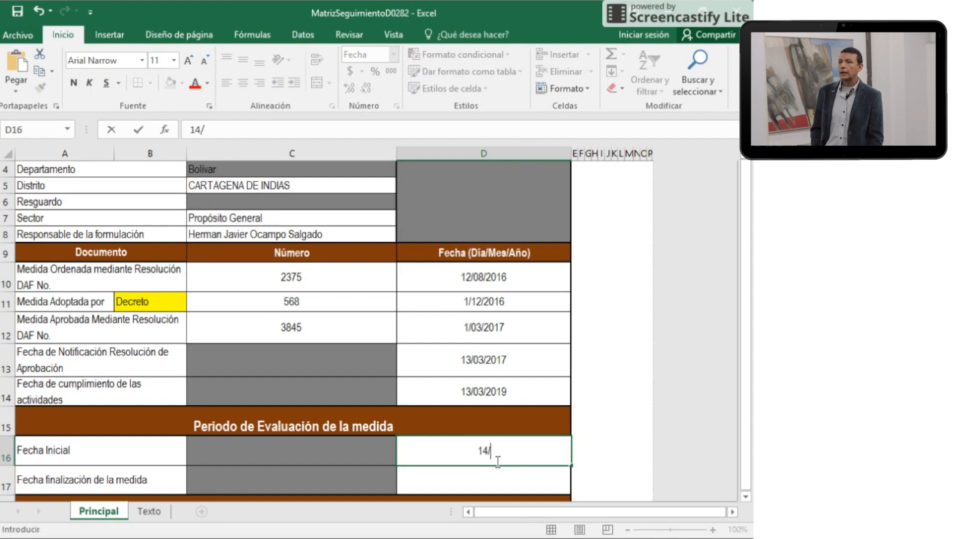
type("03/2019")
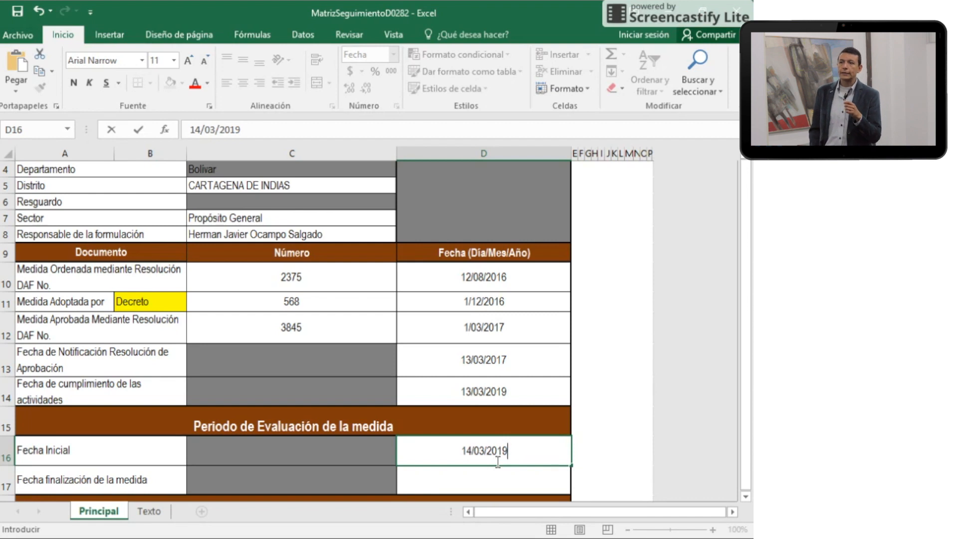
key("Return")
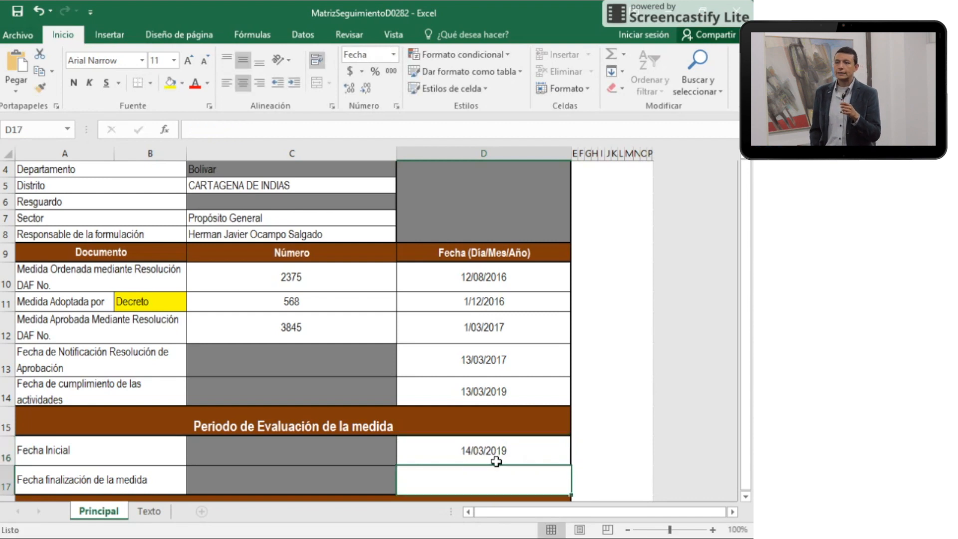
Step: Set the "Fecha finalización de la medida" of the evaluation period to 14/06/2019 in cell D17
type("1")
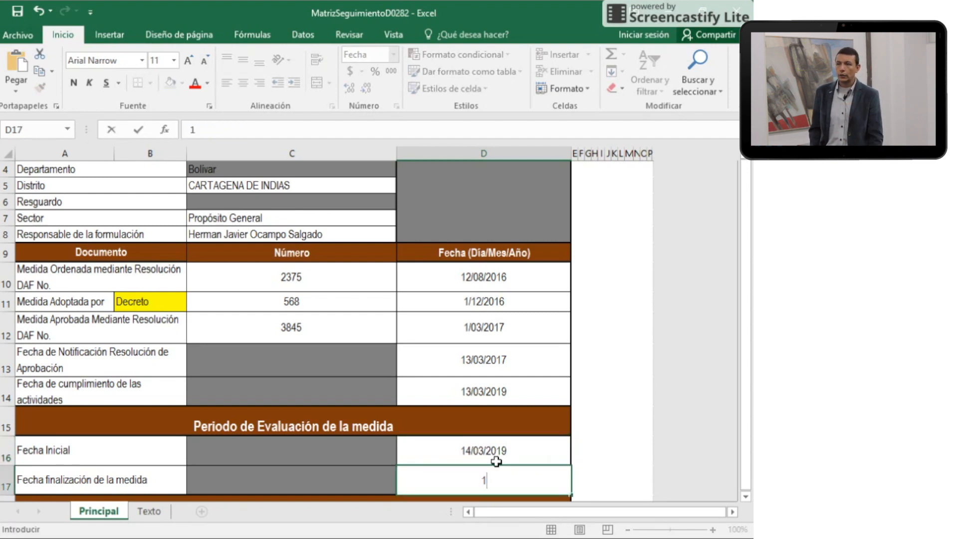
type("4/")
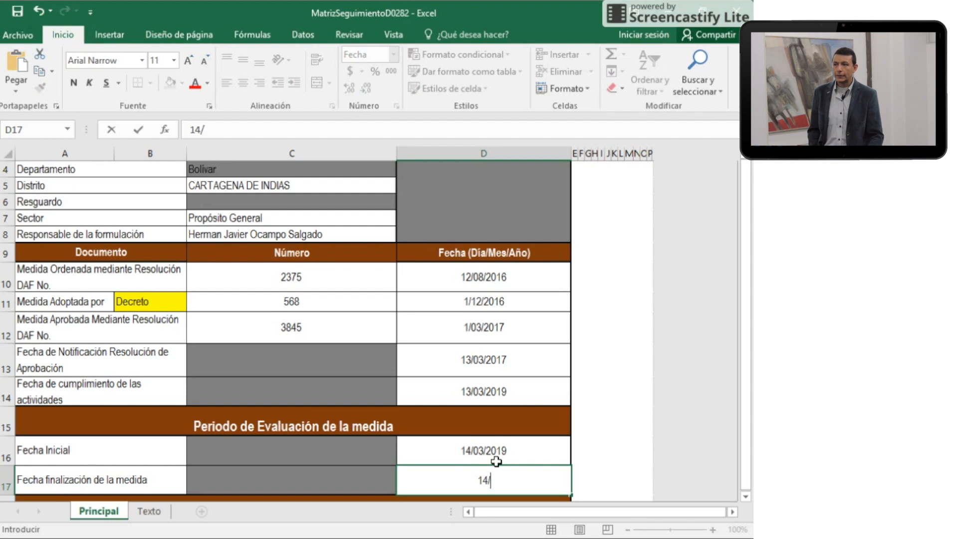
type("06")
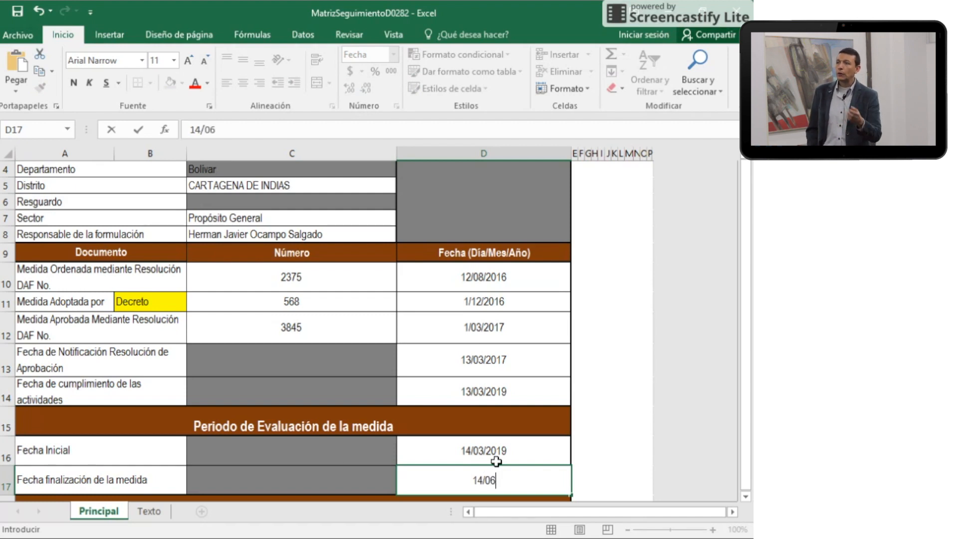
type("/20")
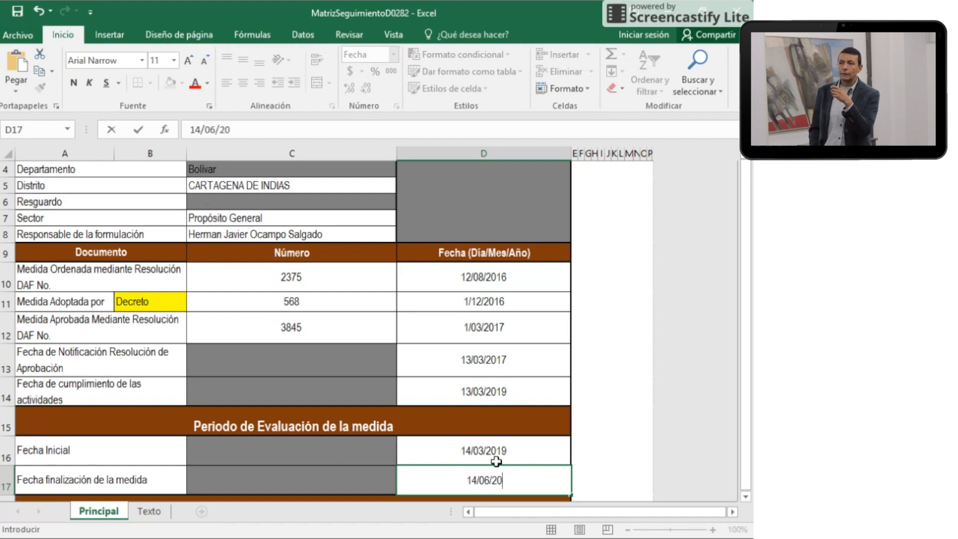
type("19")
key("Return")
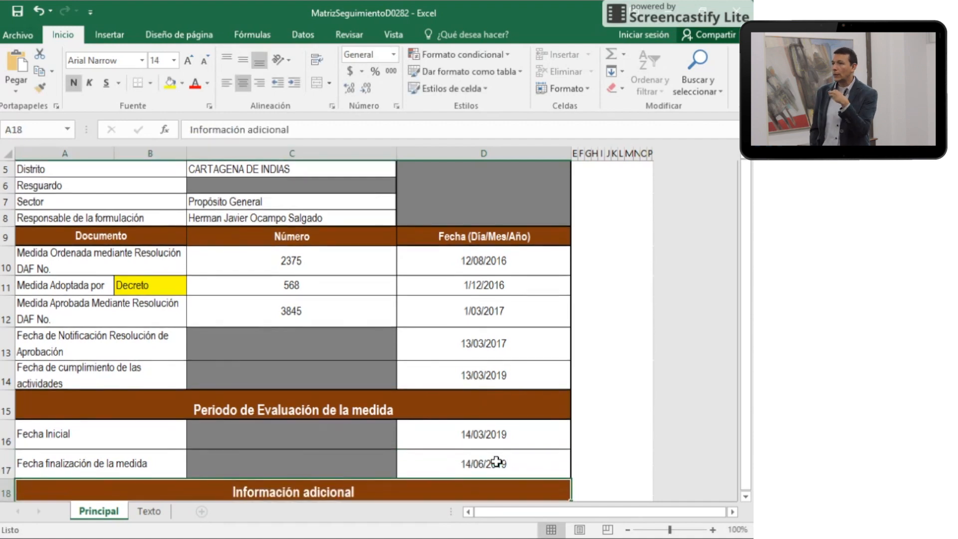
Step: Examine the SIED file number and the Antecedentes choice in the Información adicional section
key("Down")
key("Down")
key("Down")
key("Down")
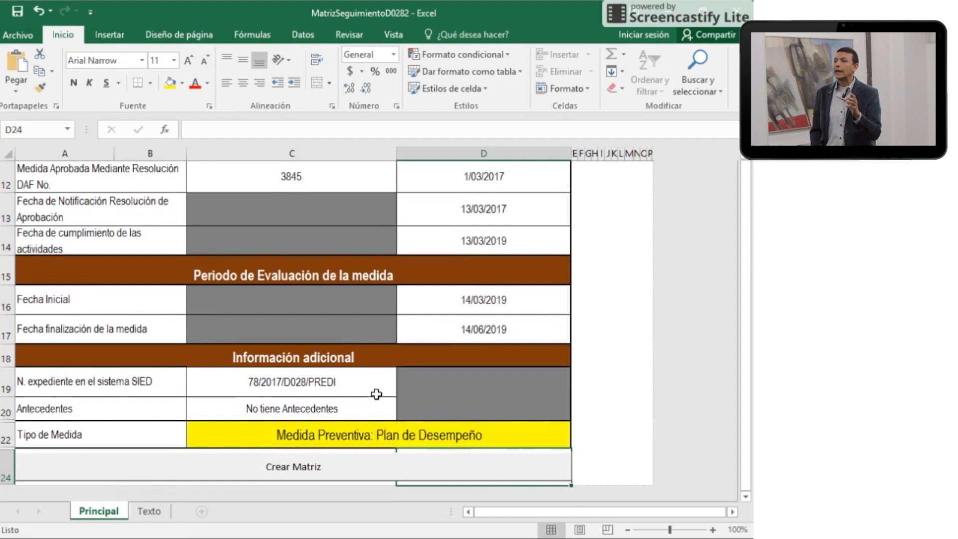
left_click(369, 414)
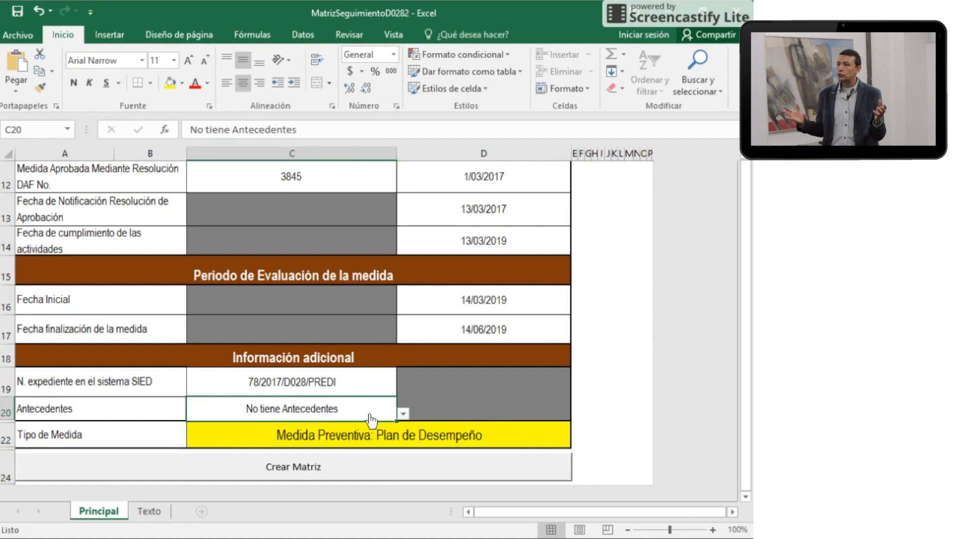
left_click(403, 415)
left_click(375, 387)
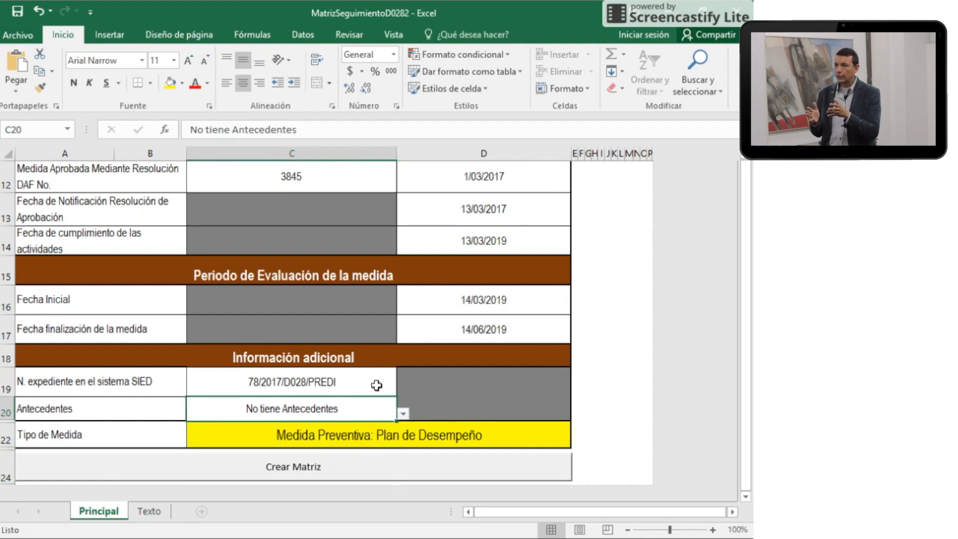
left_click(377, 385)
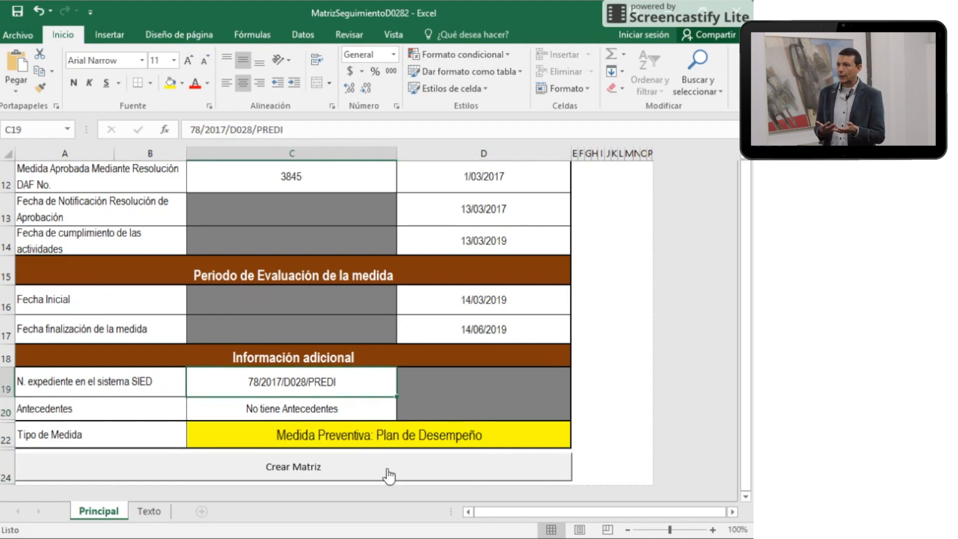
Step: Create the matrix from the completed form and open its Formulación de la Matriz de Medidas table
left_click(355, 471)
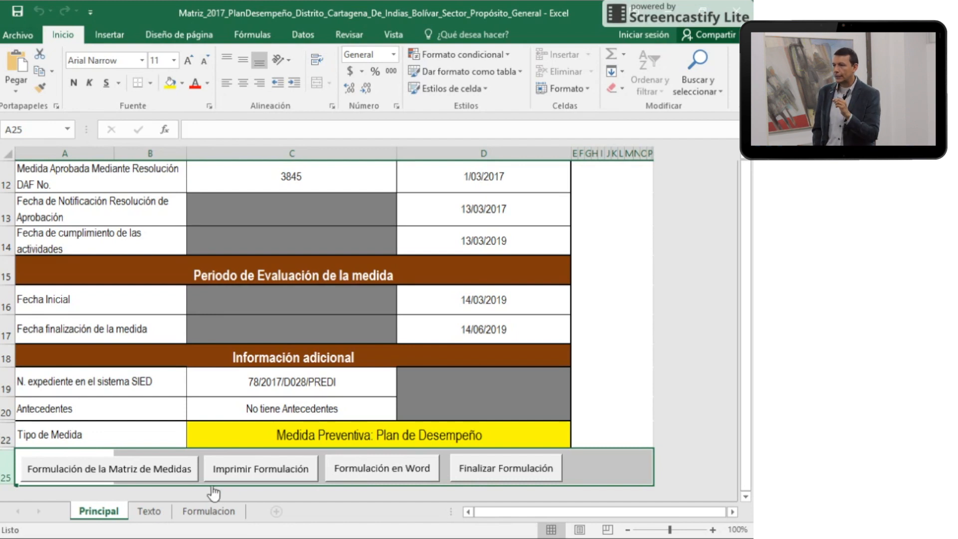
left_click(172, 478)
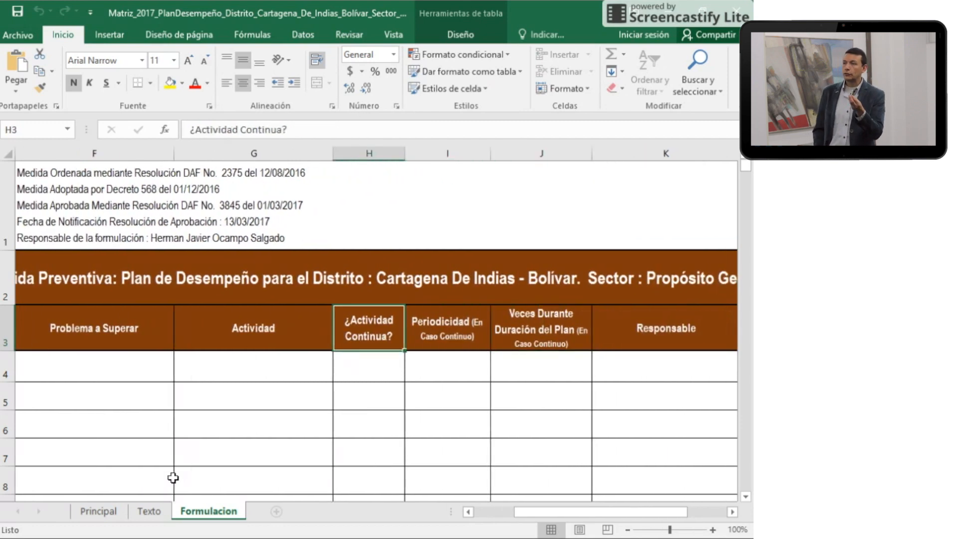
key("Right")
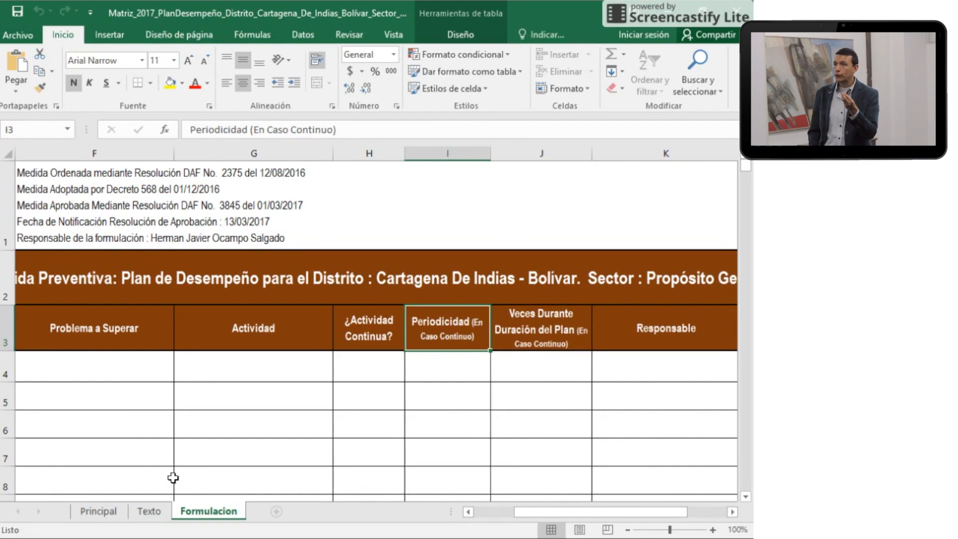
Step: Examine the Formulacion table's remaining column headings, from Veces Durante Duración del Plan through Fecha de Cumplimiento
key("Right")
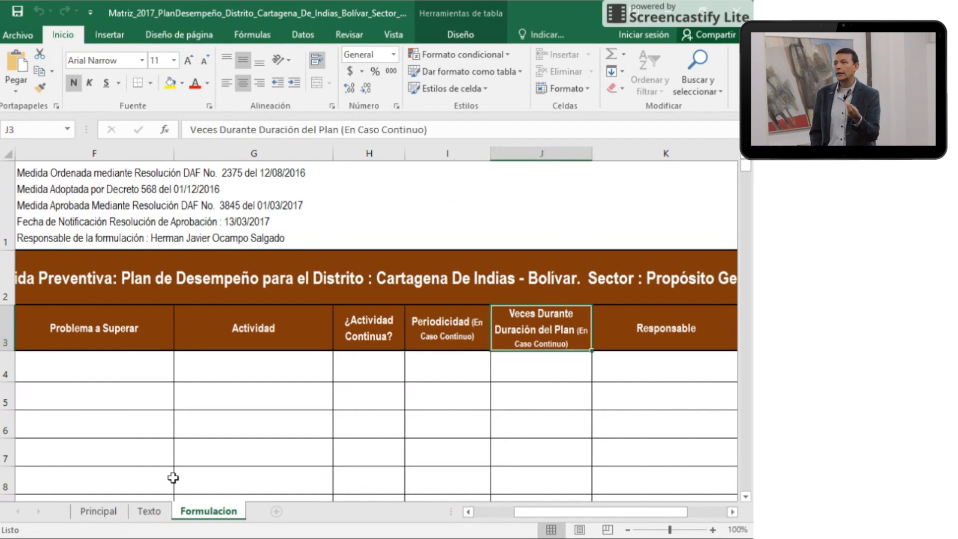
key("Right")
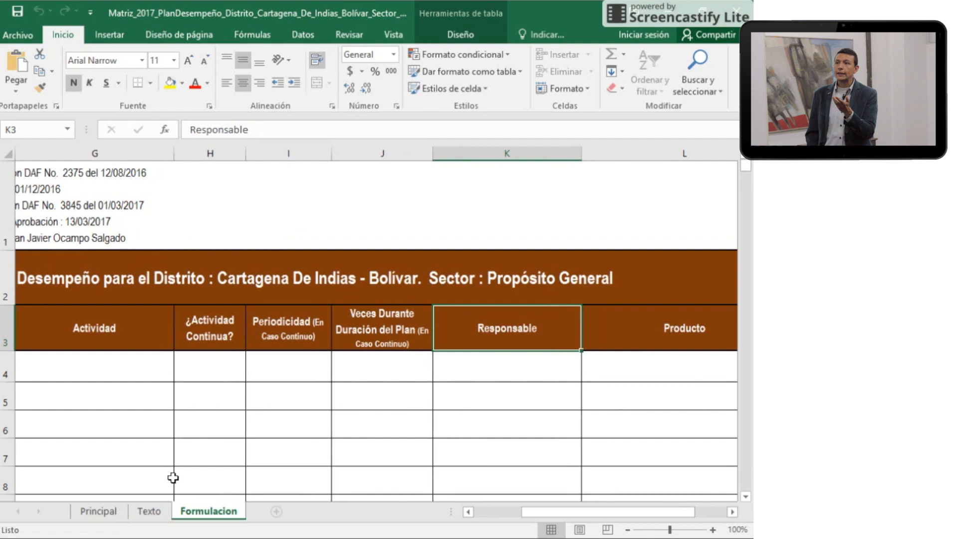
key("Right")
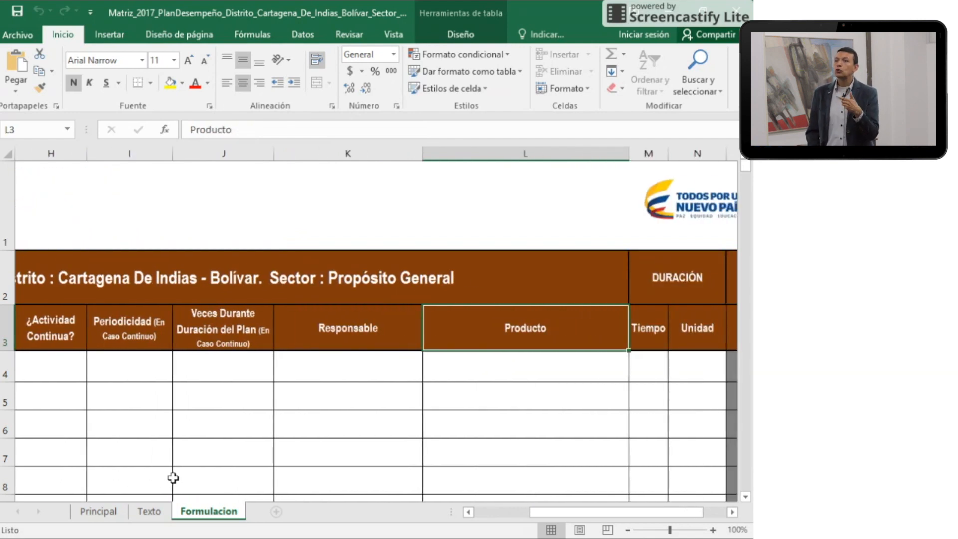
key("Right")
key("Right")
key("Right")
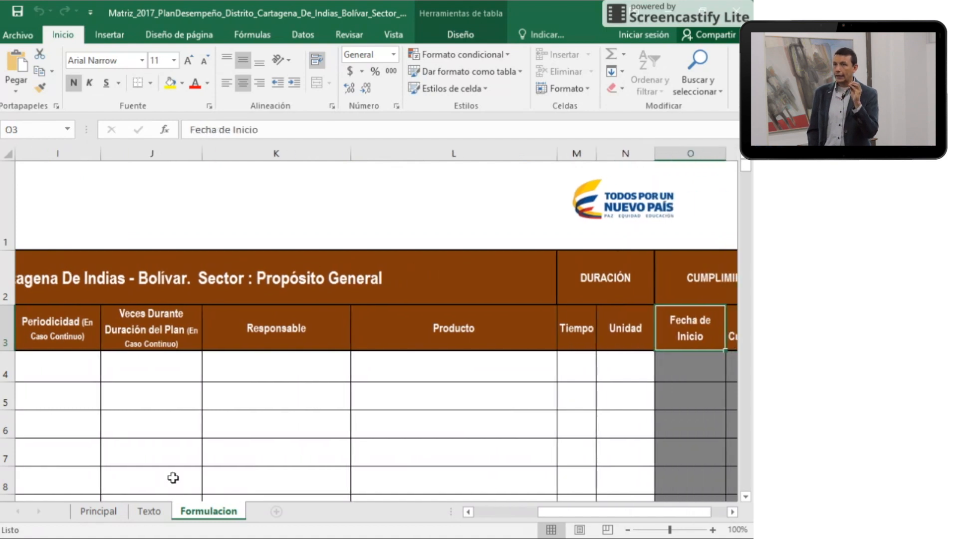
key("Right")
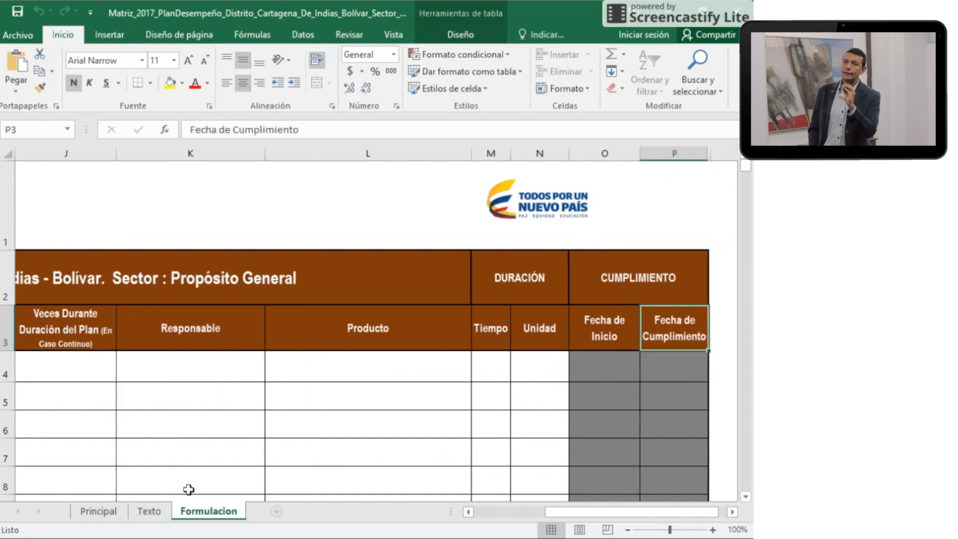
left_click(490, 376)
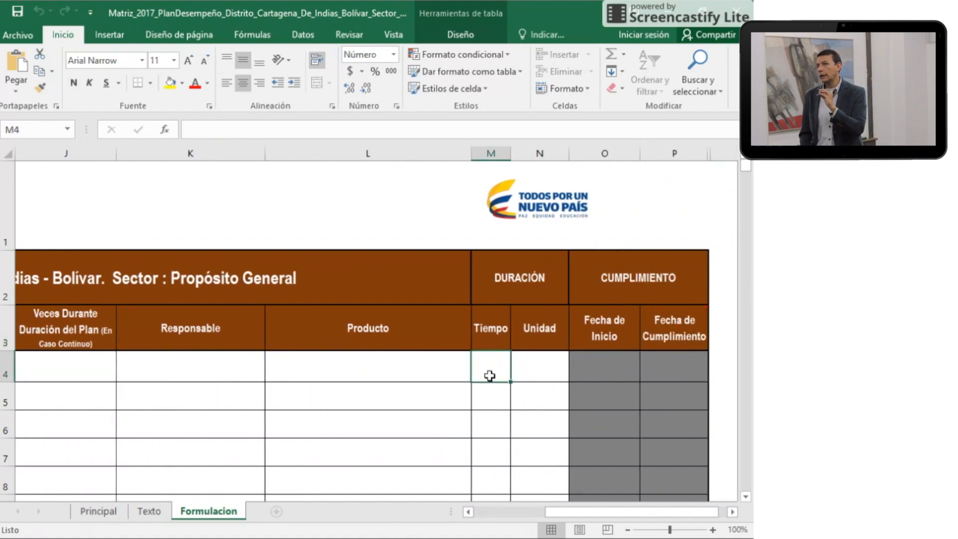
Step: Fill row 4 of the Formulacion table with Categoria "Prueba", Tema "Prueba" and Objetivo "Pureba"
key("ctrl+Left")
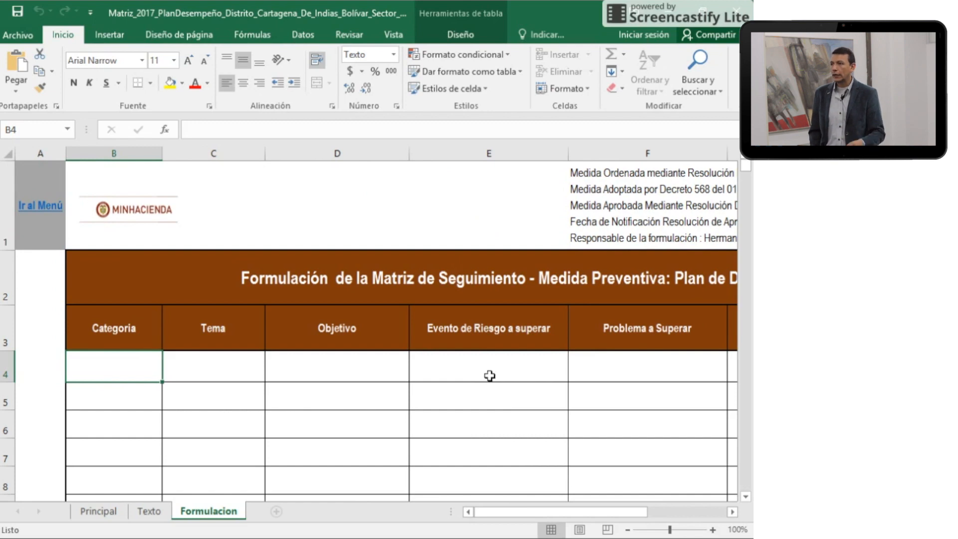
type("p")
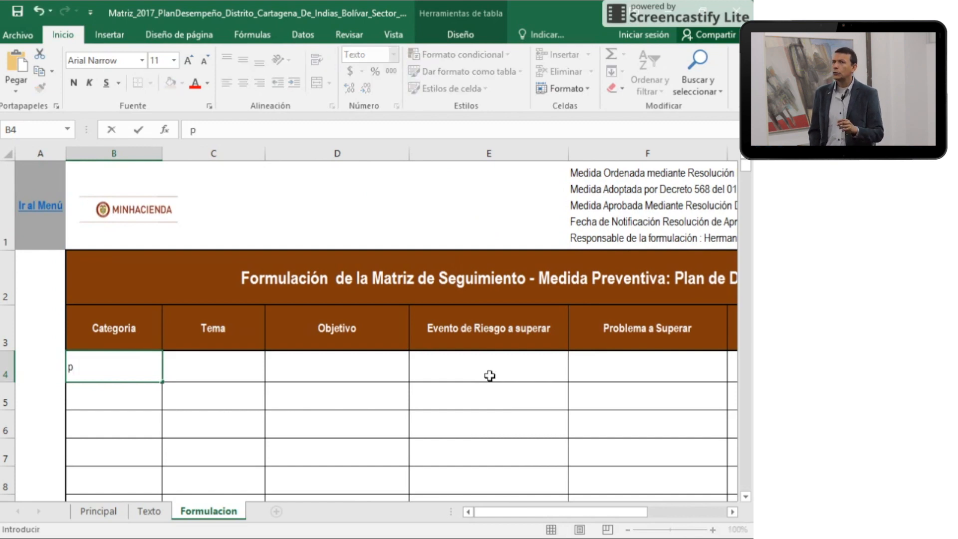
key("BackSpace")
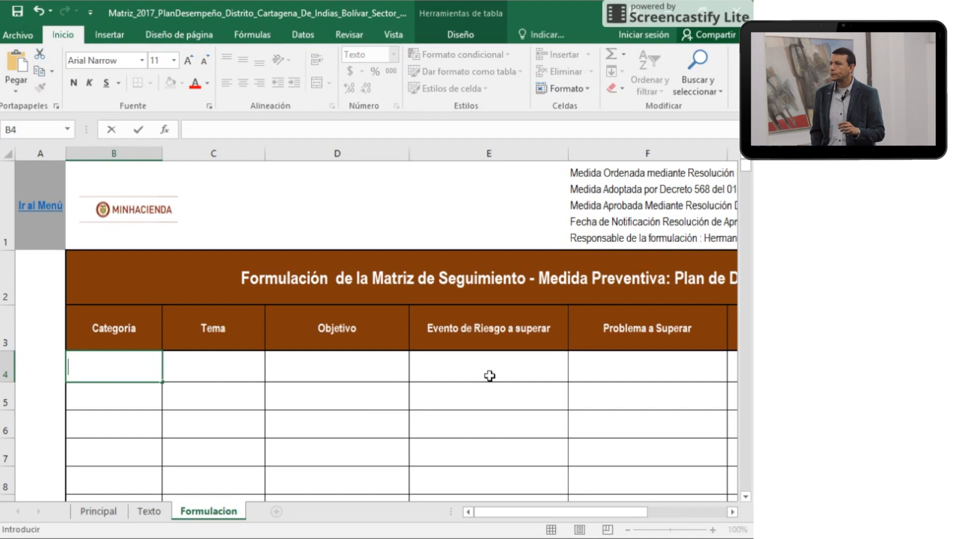
type("Prue")
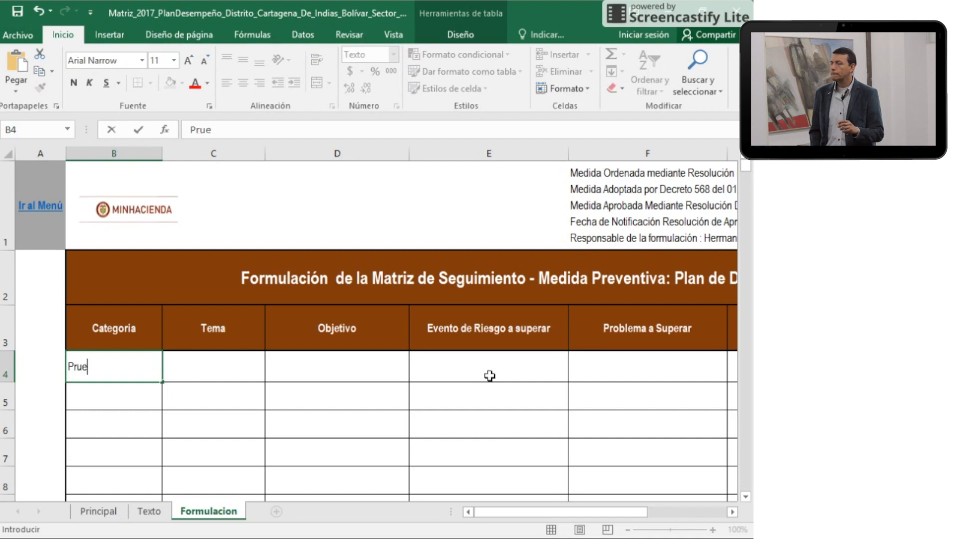
type("ba")
key("Tab")
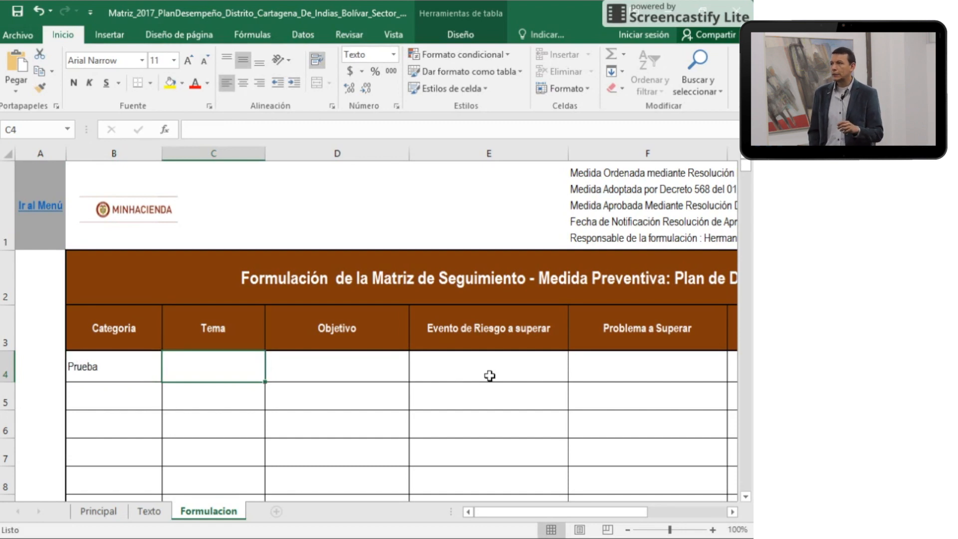
type("Prueba")
key("Tab")
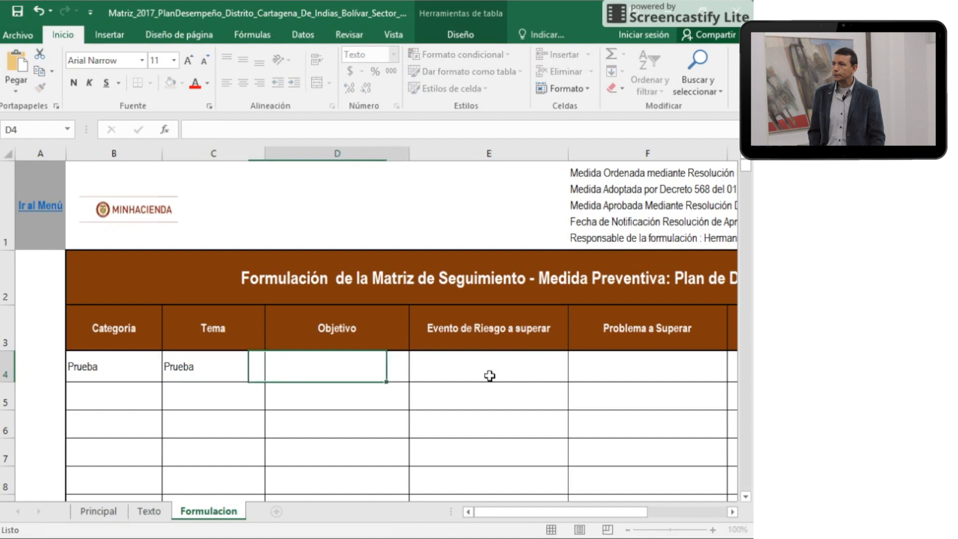
type("Pureba")
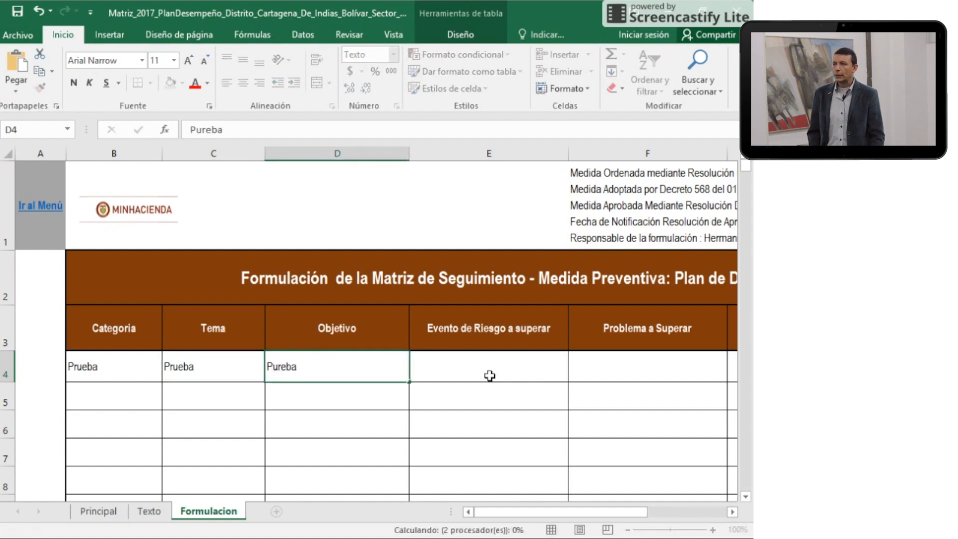
key("Tab")
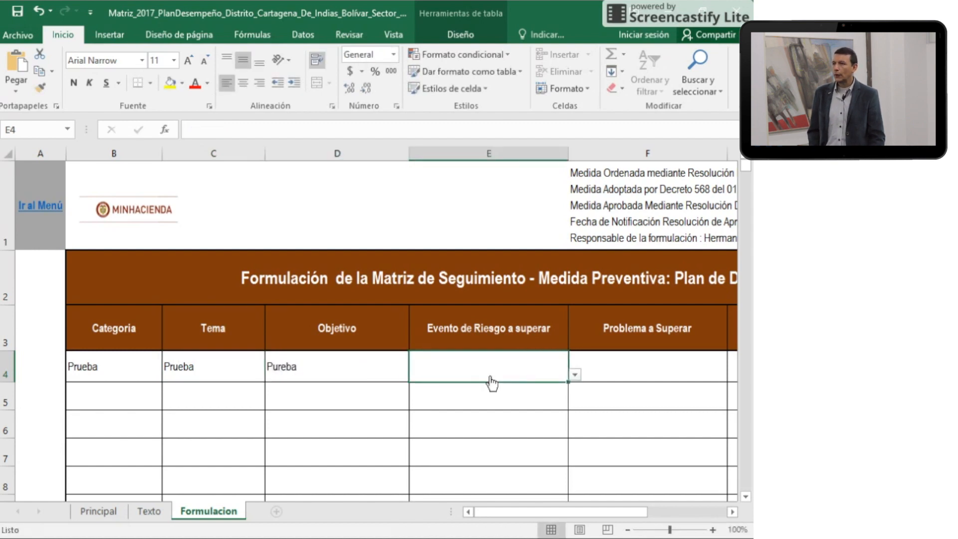
Step: Set the Evento de Riesgo a superar in row 4 to "9.99. Actividad sin evento de riesgo"
left_click(574, 375)
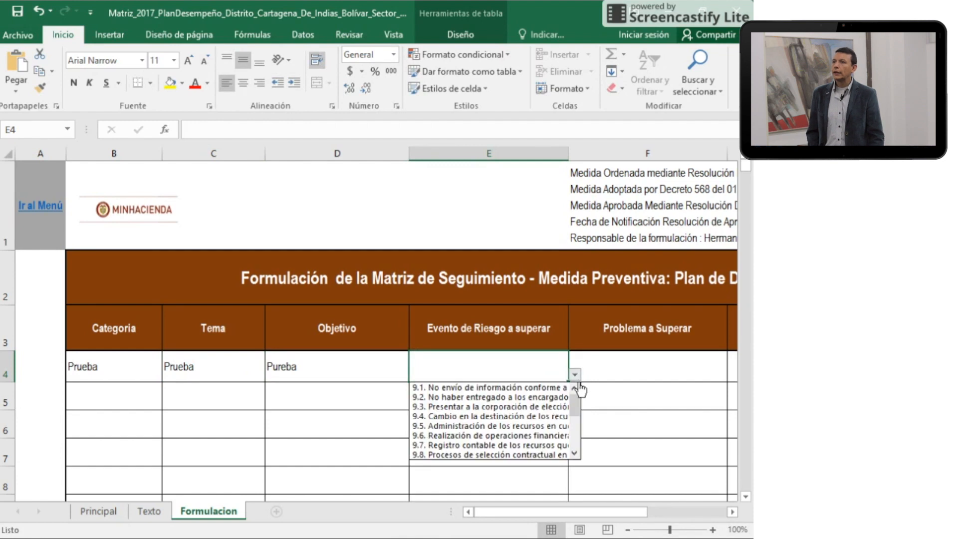
scroll(494, 421, "down", 3)
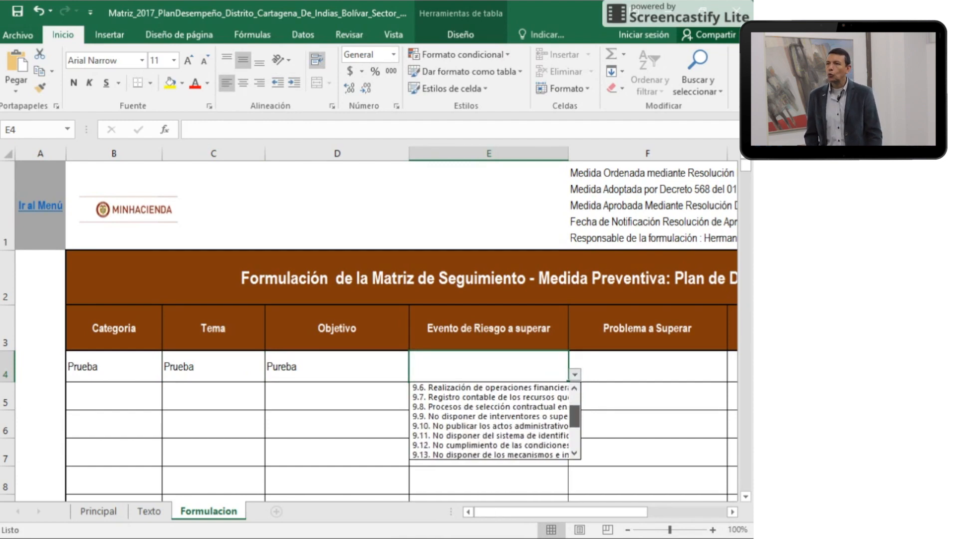
scroll(494, 421, "down", 2)
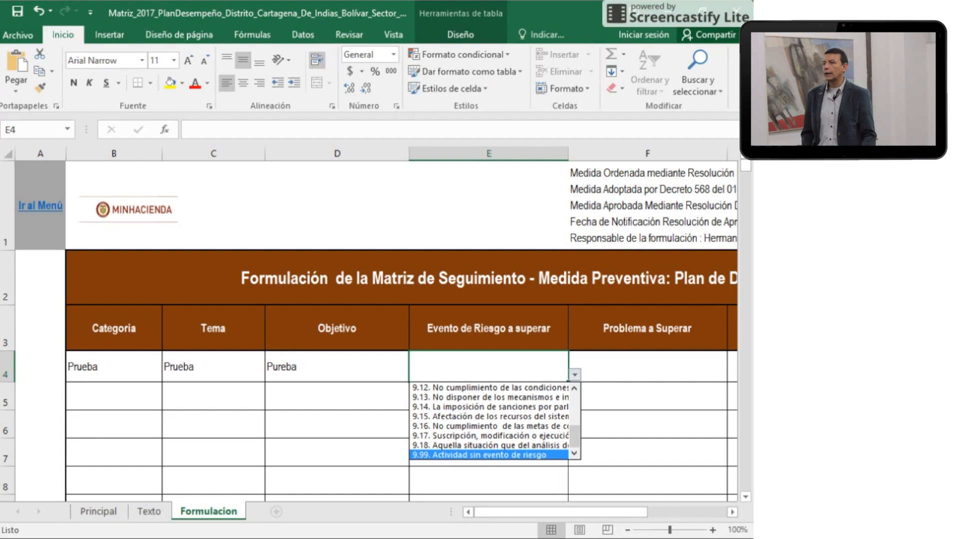
left_click(541, 455)
Step: Enter "Prueba" as both the Problema a Superar and the Actividad in row 4
left_click(633, 363)
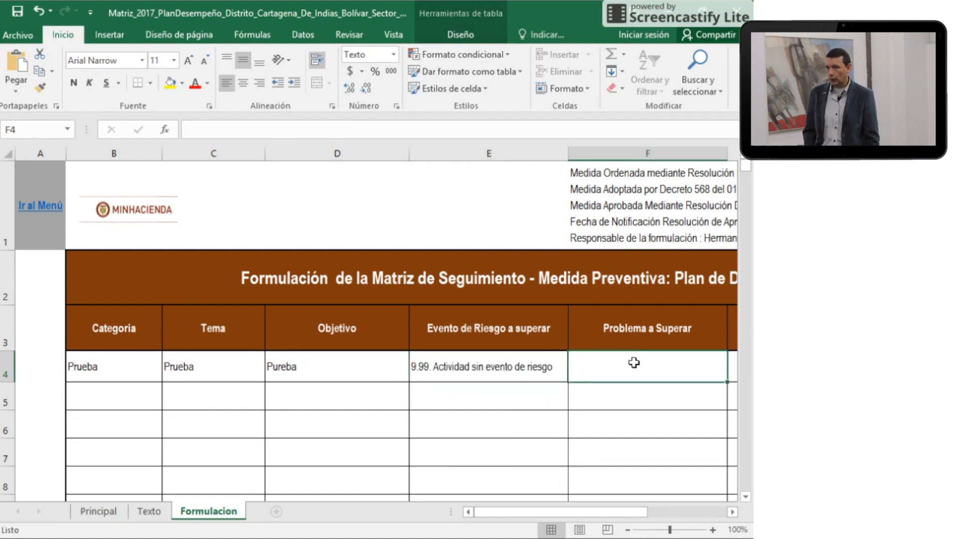
type("P")
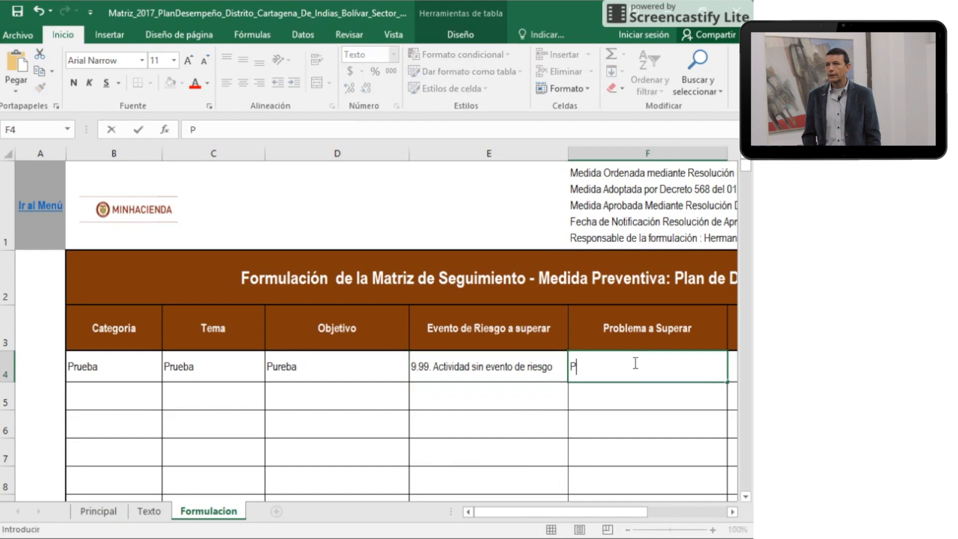
type("rueba")
key("Tab")
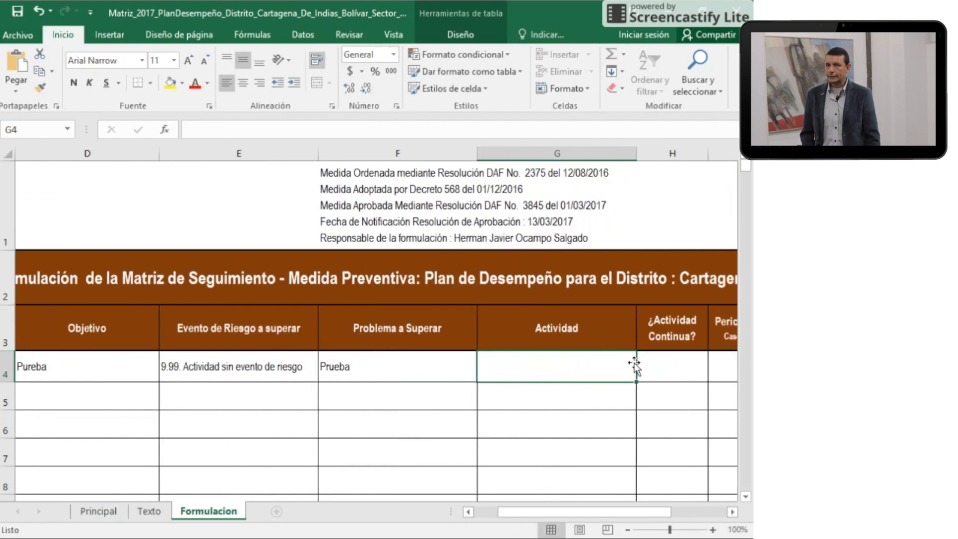
type("Prueba")
key("Tab")
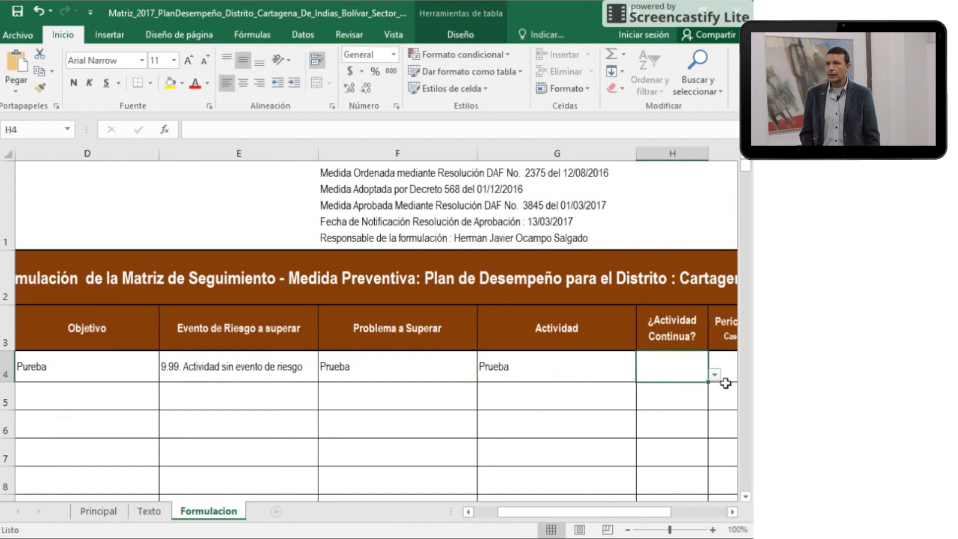
Step: Set ¿Actividad Continua? to No for the row 4 activity and check its Periodicidad cell
left_click(715, 374)
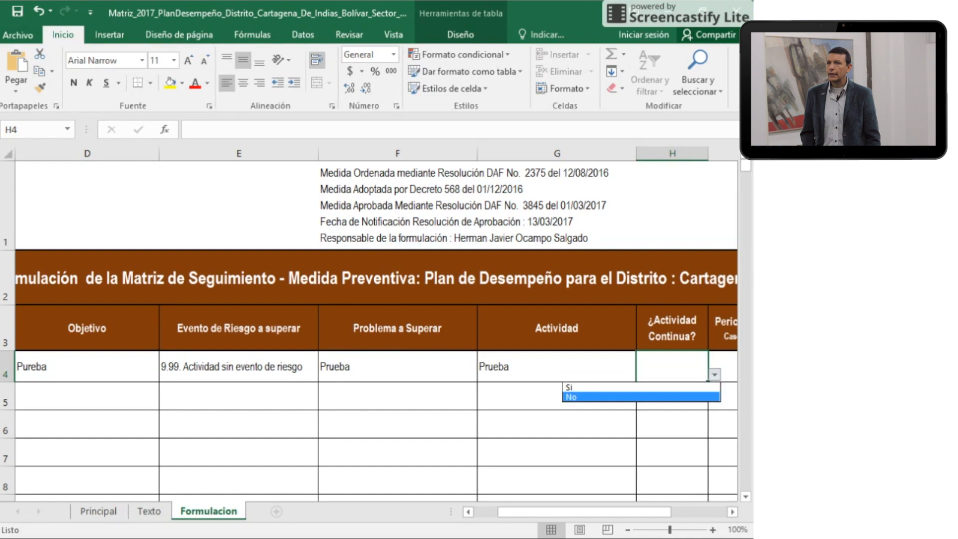
left_click(697, 397)
key("Tab")
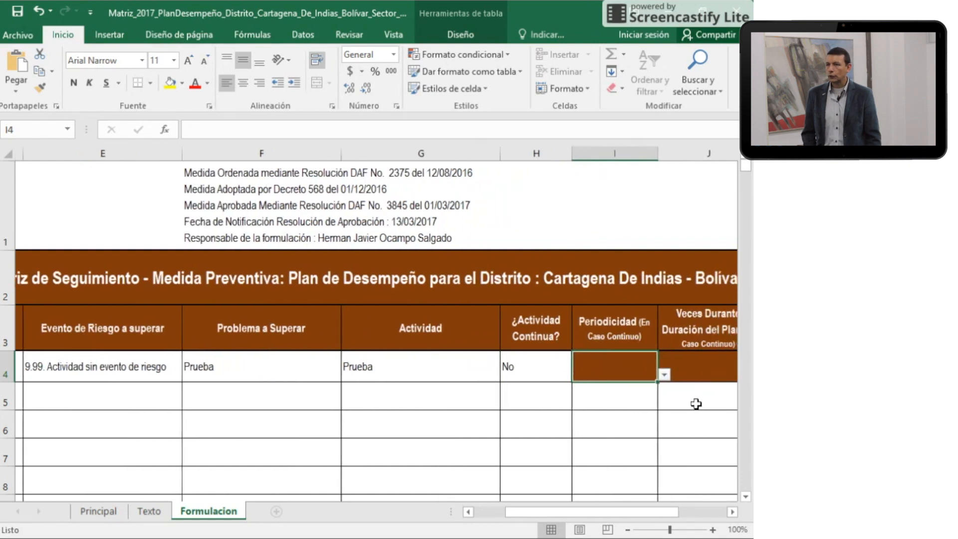
key("Tab")
key("shift+Tab")
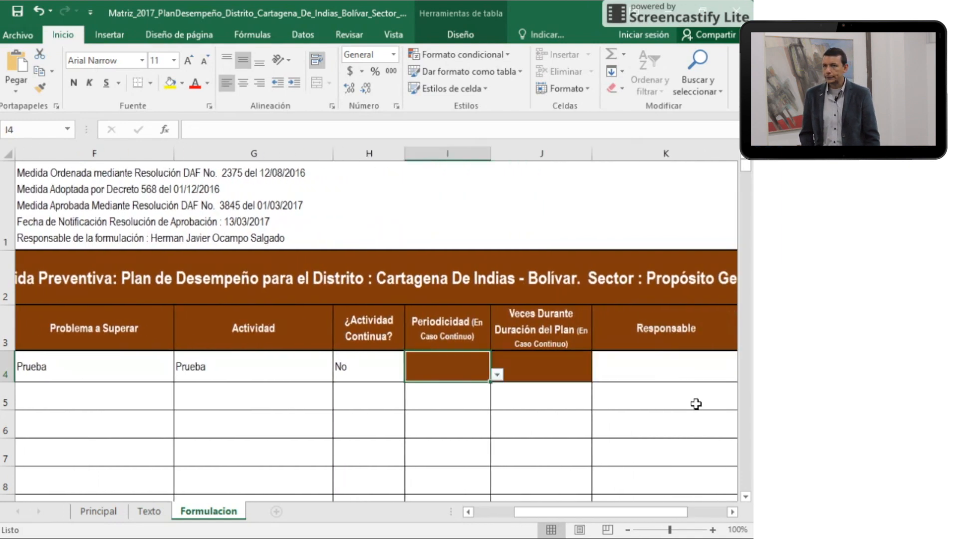
Step: Enter "Secretario de Hacienda" as the Responsable and "Prueba" as the Producto in row 4
key("Tab")
key("Tab")
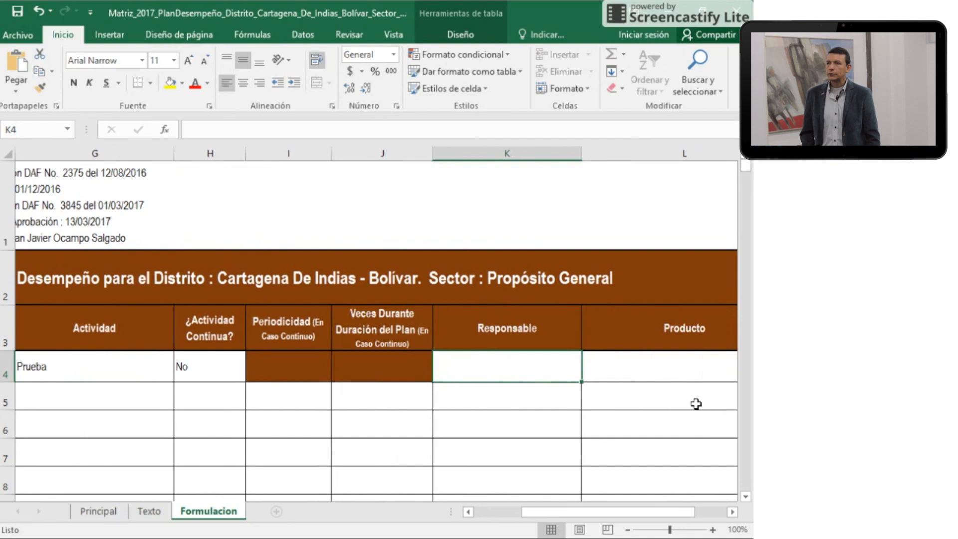
type("Secret")
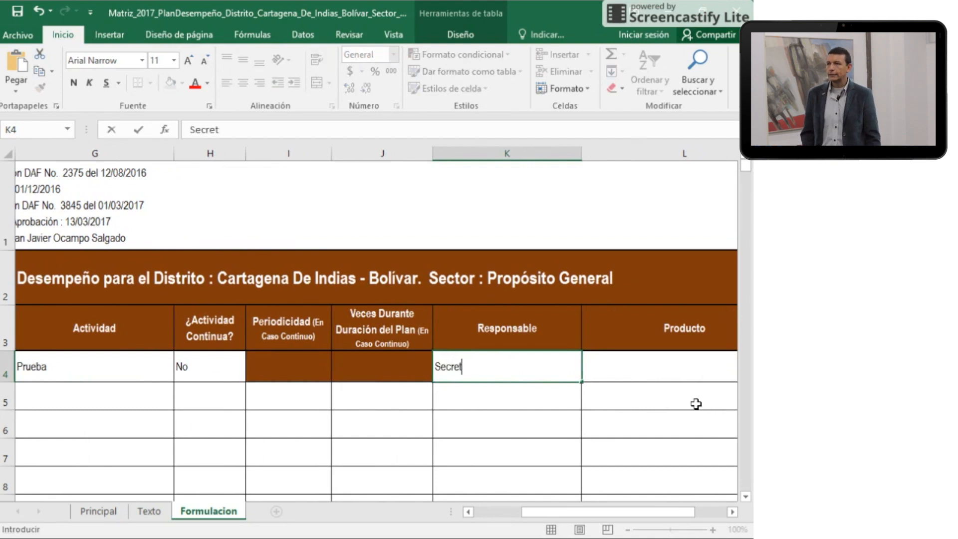
type("ario")
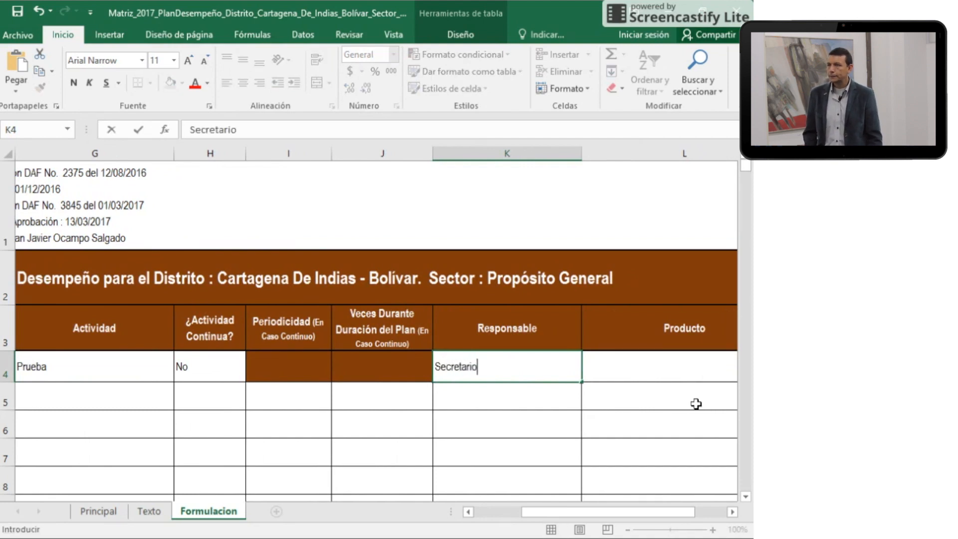
type(" de Hac")
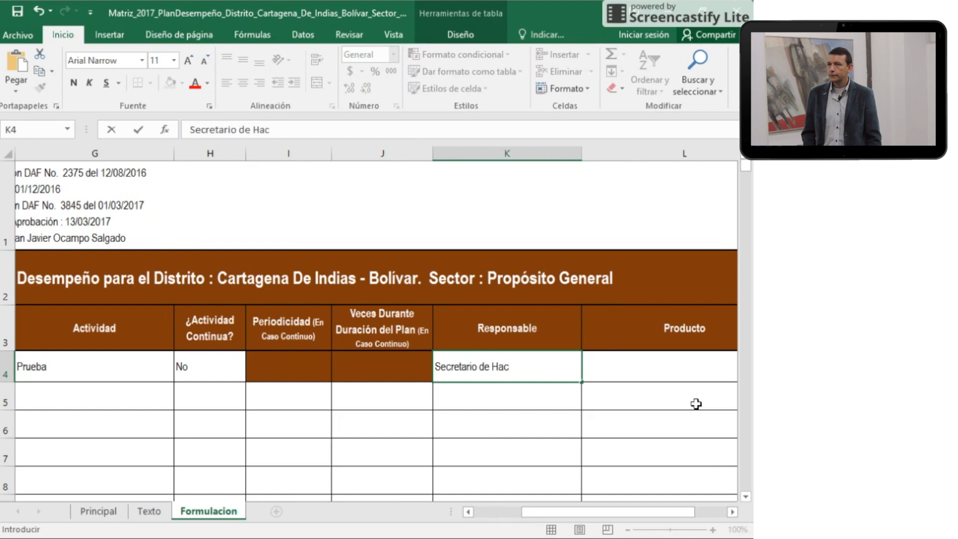
type("ienda")
key("Tab")
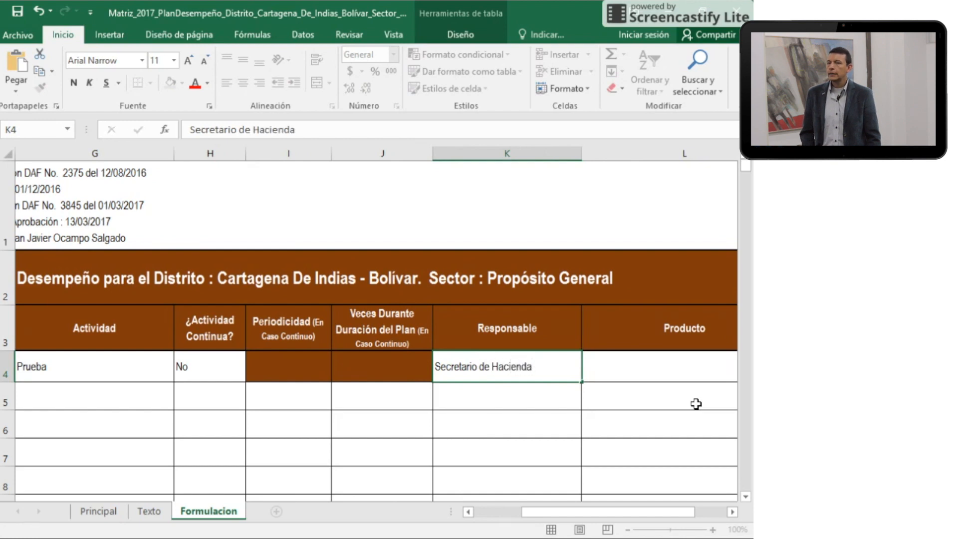
type("rueba")
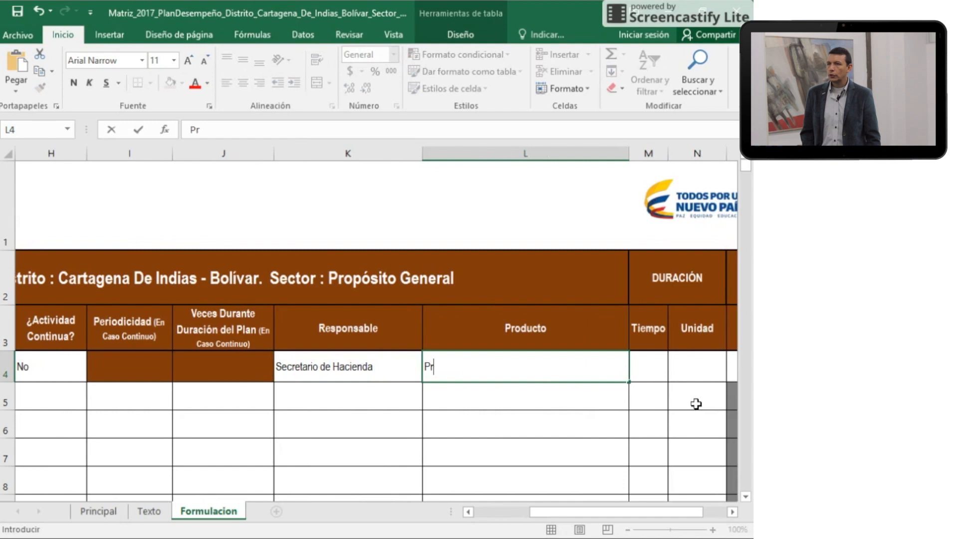
key("ctrl+Return")
Step: Set the duration of the row 4 activity to Tiempo 1 and Unidad Años
key("Right")
key("Right")
key("Right")
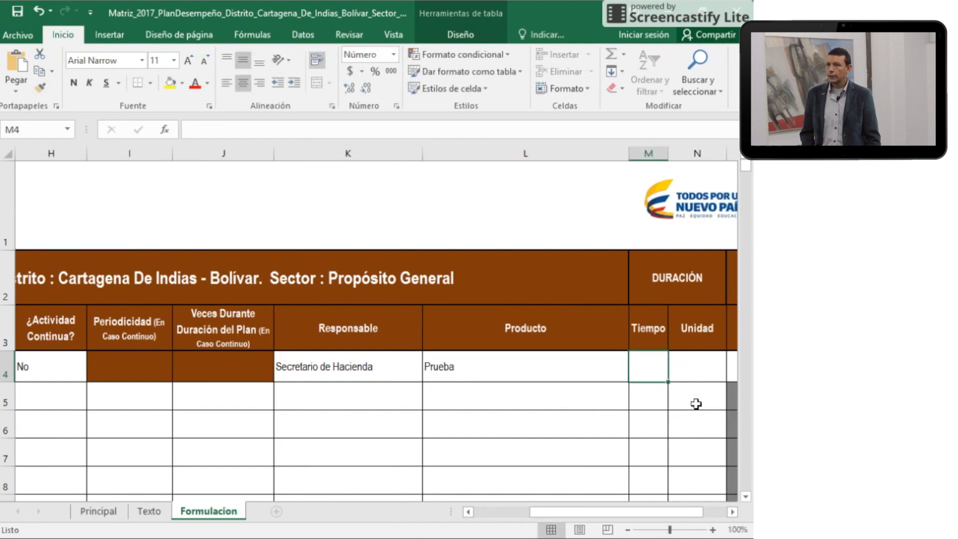
key("Left")
key("Left")
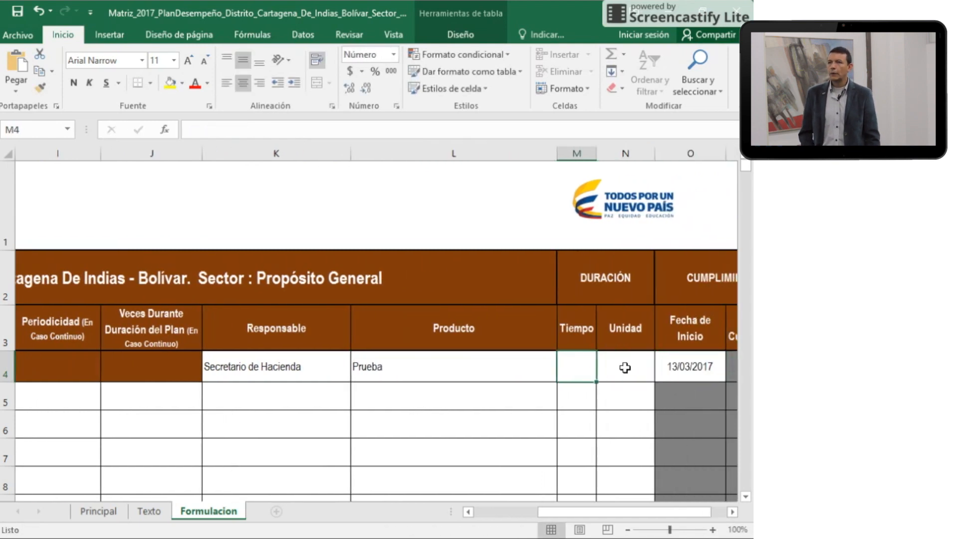
type("1")
key("Tab")
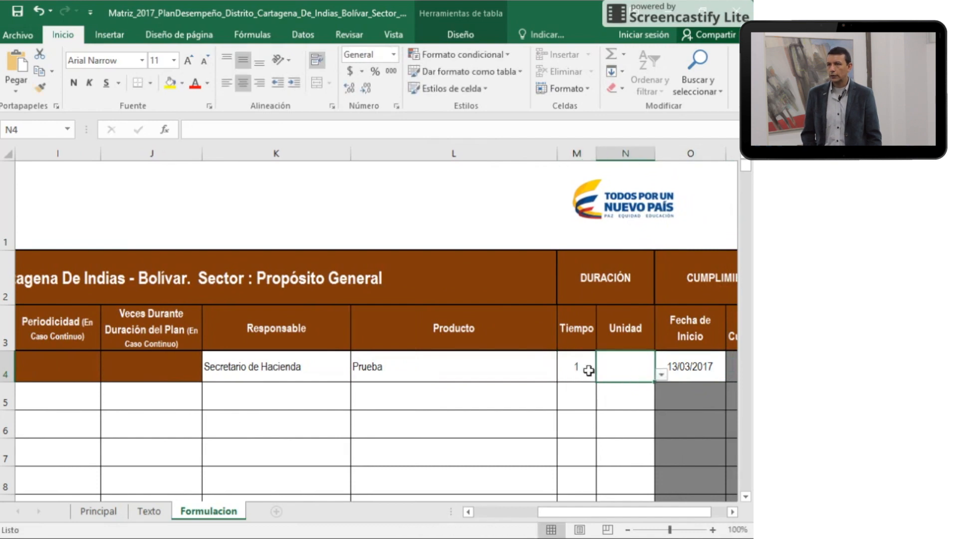
left_click(661, 374)
key("Down")
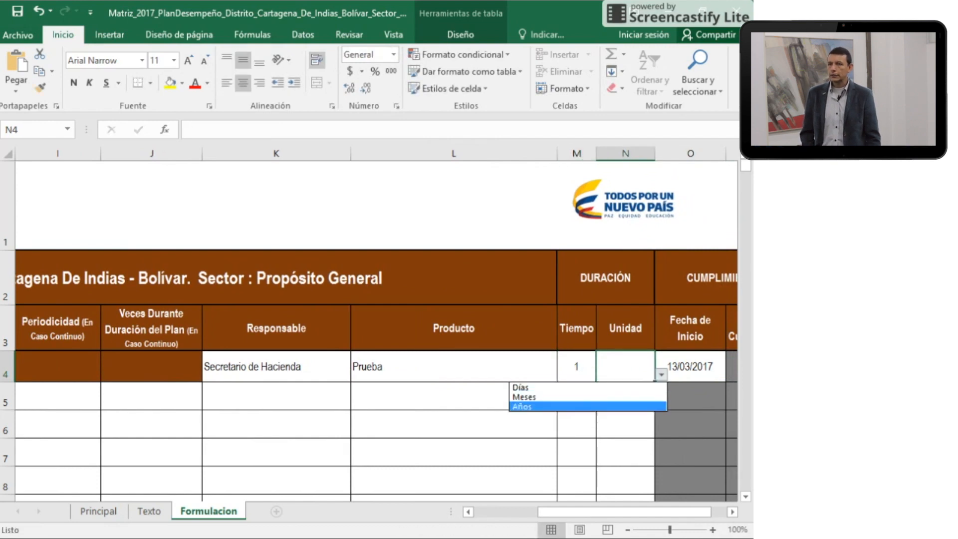
key("Return")
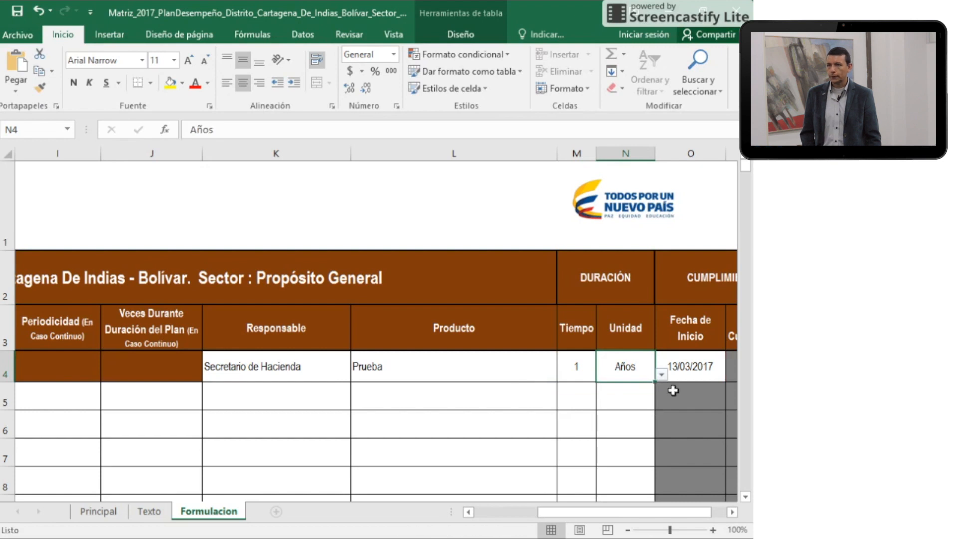
Step: Check the Fecha de Inicio and Fecha de Cumplimiento cells of the row 4 activity
key("Right")
key("Right")
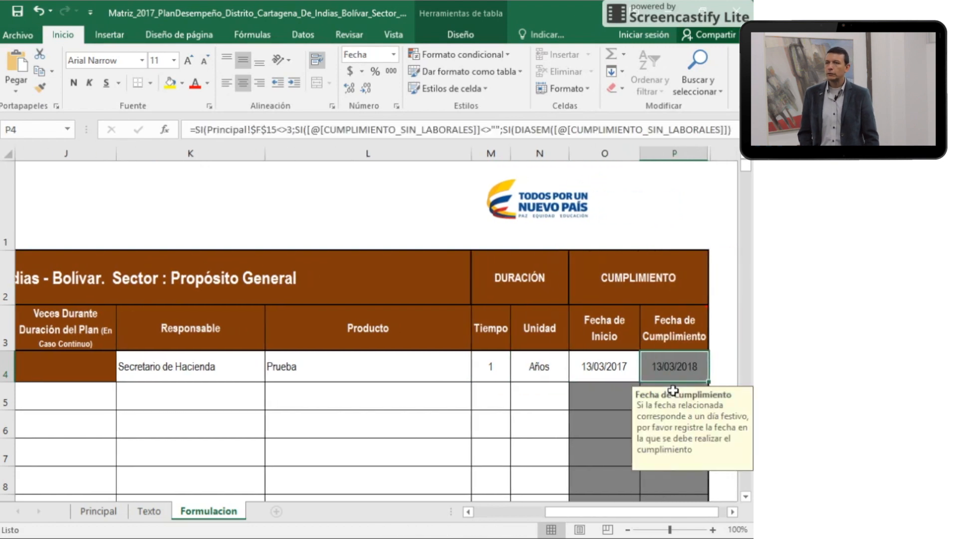
key("Left")
key("Right")
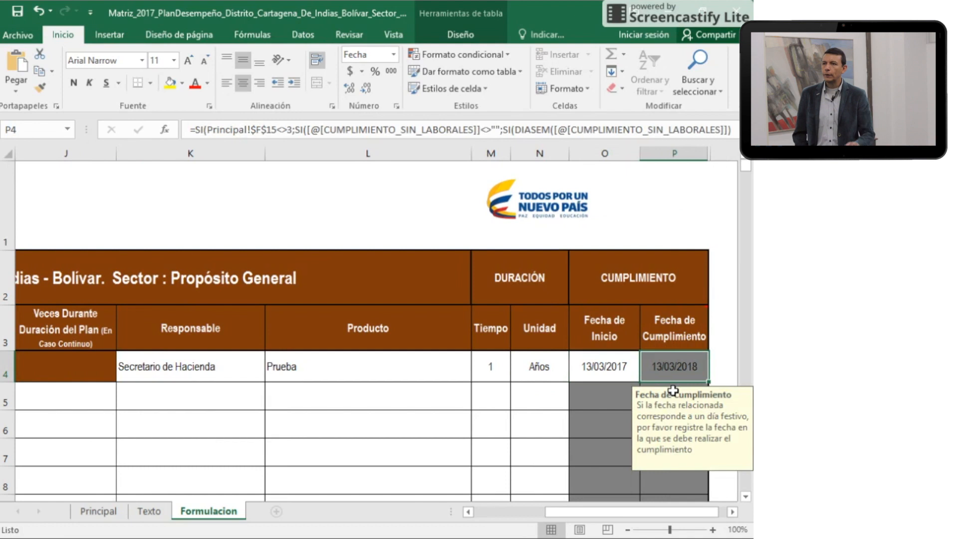
key("Left")
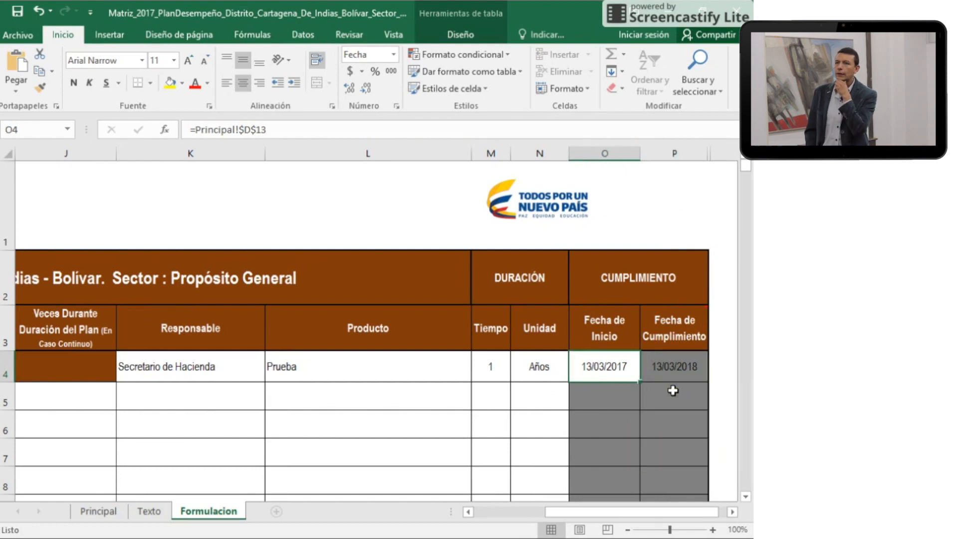
Step: Start a second measure in row 5 by entering "Prueba 2" as its Categoria, Tema and Objetivo
key("Down")
key("Left")
key("Left")
key("Left")
key("Left")
key("Left")
key("Left")
key("Left")
key("Left")
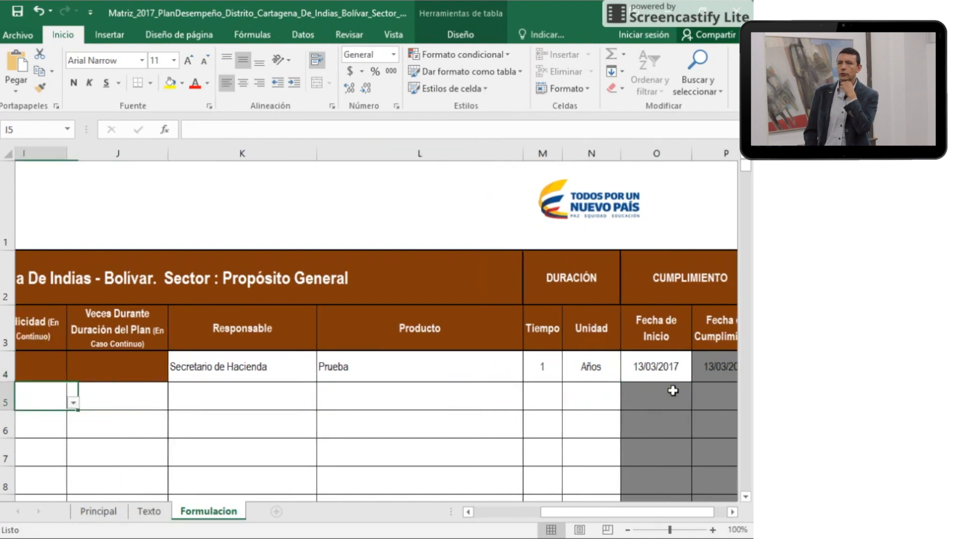
key("Left")
key("Left")
key("Left")
key("Left")
key("Left")
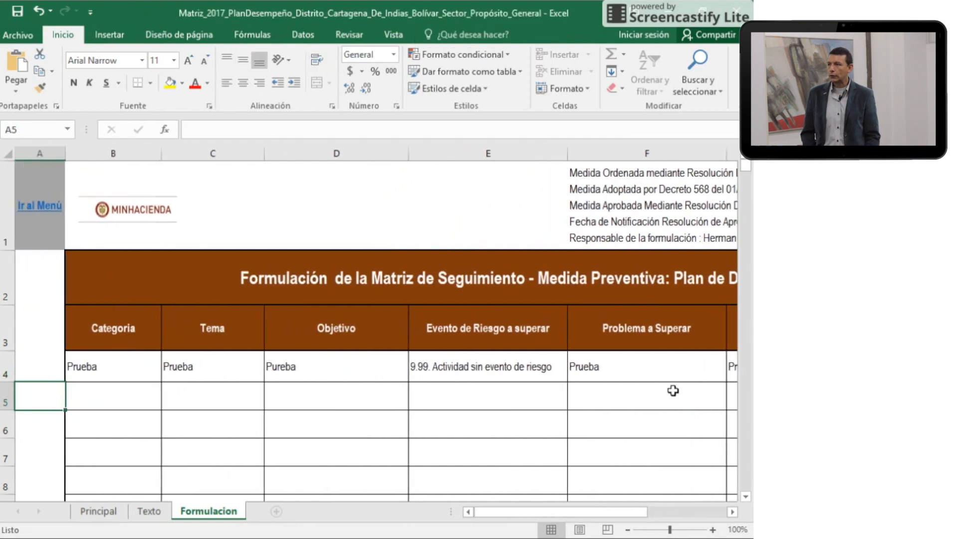
type("Prueba")
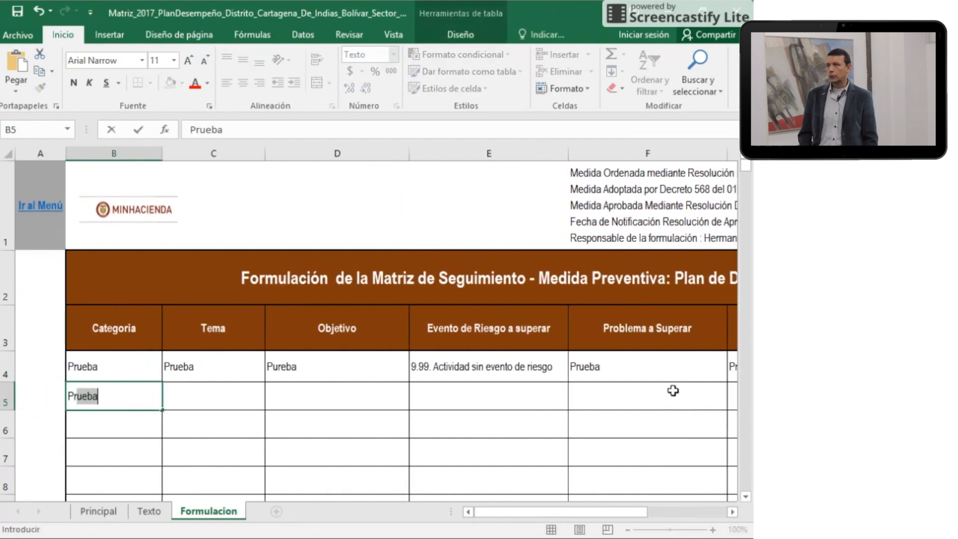
type(" 2")
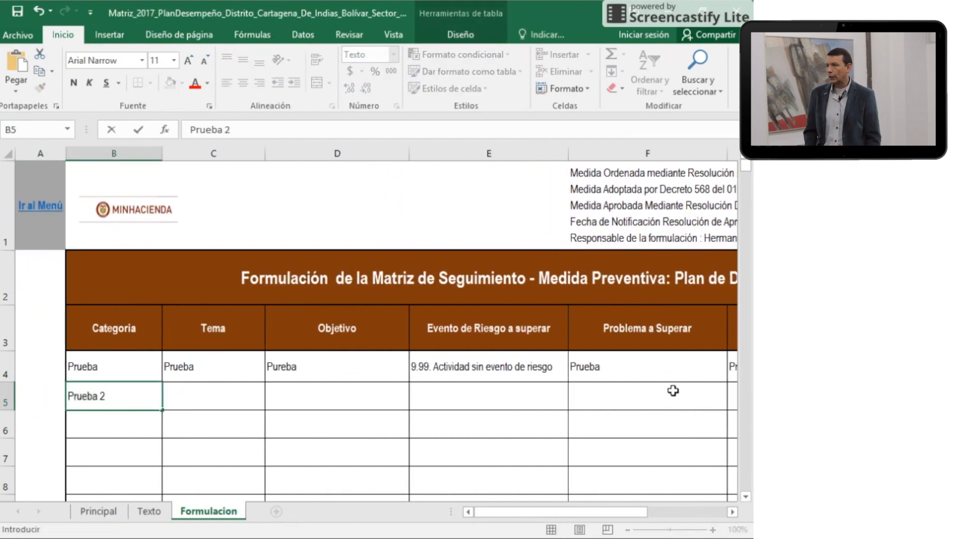
key("Tab")
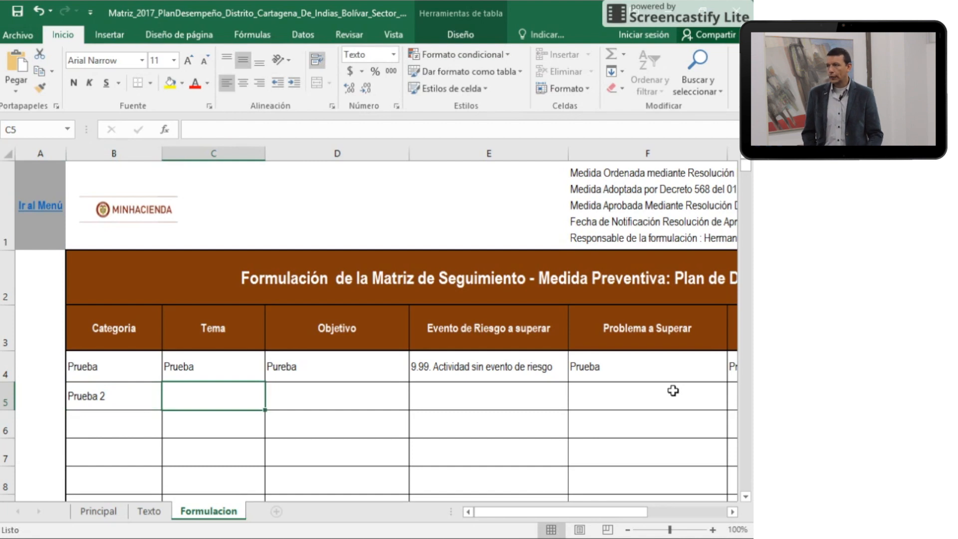
type("Prueba 2")
key("Tab")
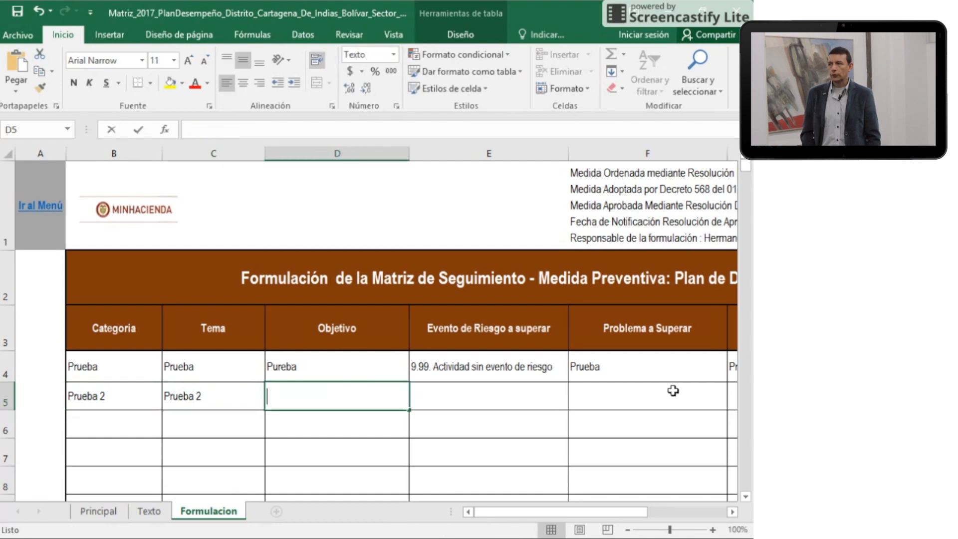
type("Prueba 2")
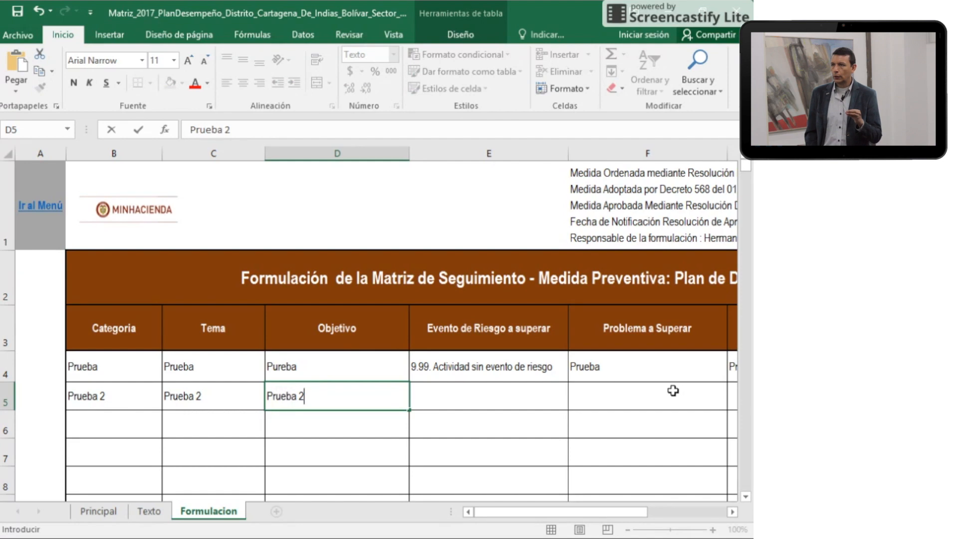
key("Tab")
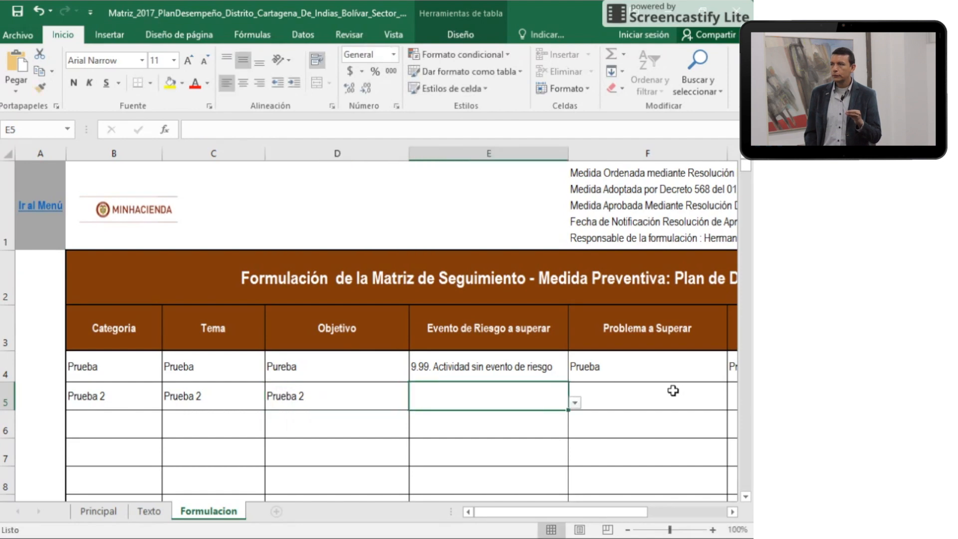
Step: Choose risk event 9.3 (Presentar a la corporación de elección popular) as the Evento de Riesgo a superar in row 5
left_click(575, 402)
key("Down")
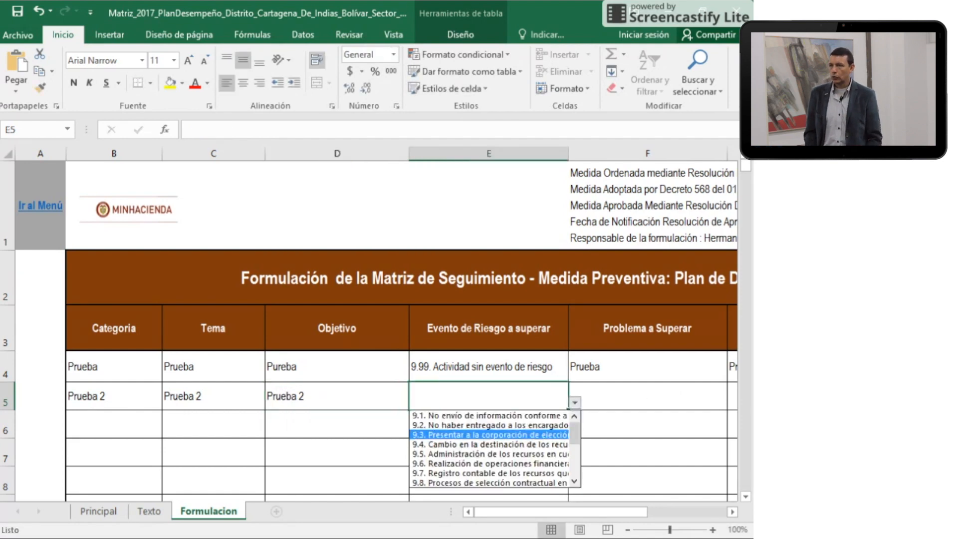
key("Return")
Step: Enter "Prueba" as both the Problema a Superar and the Actividad in row 5
left_click(604, 391)
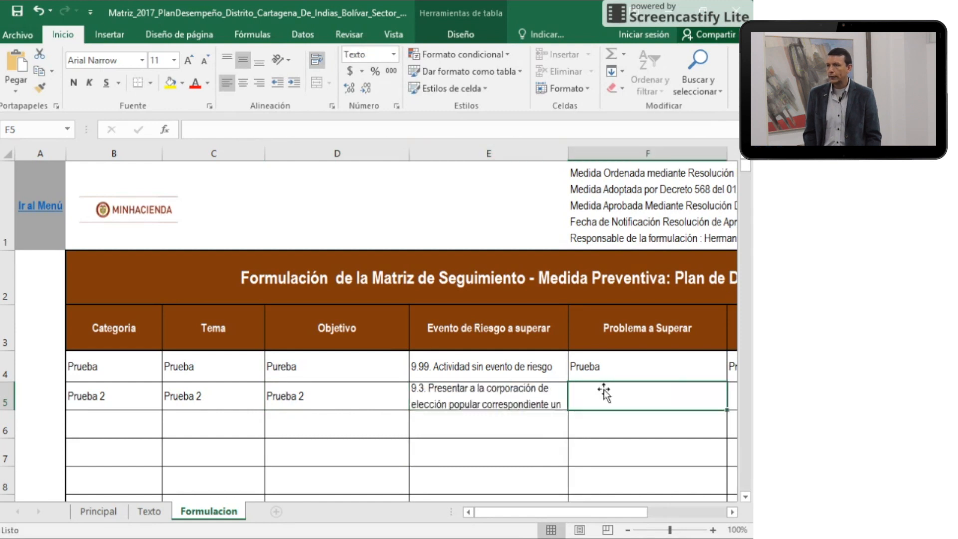
type("Prueba")
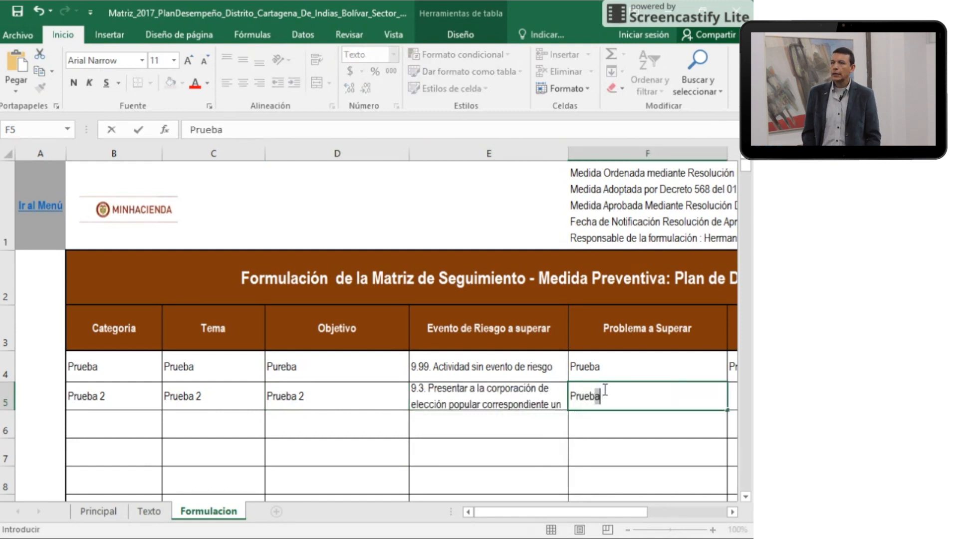
key("Tab")
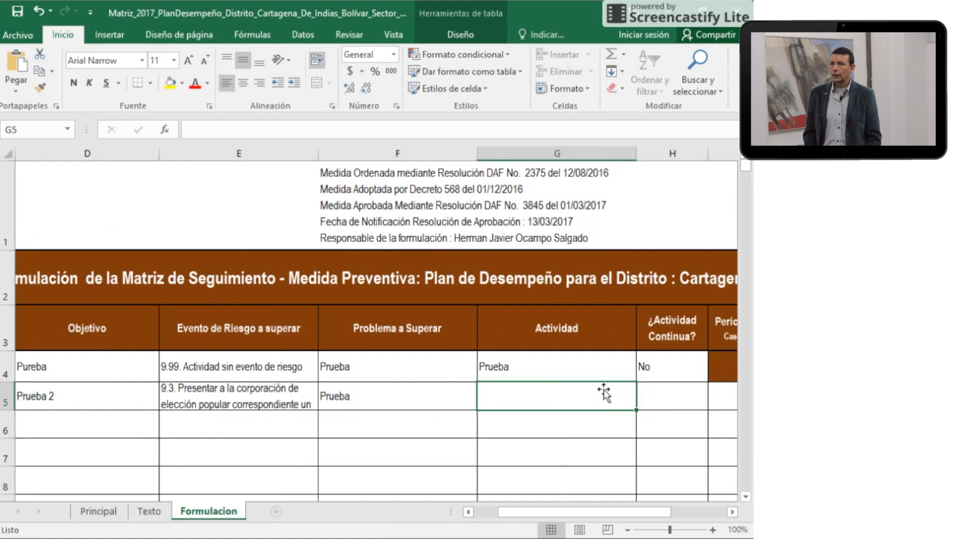
type("Prueba")
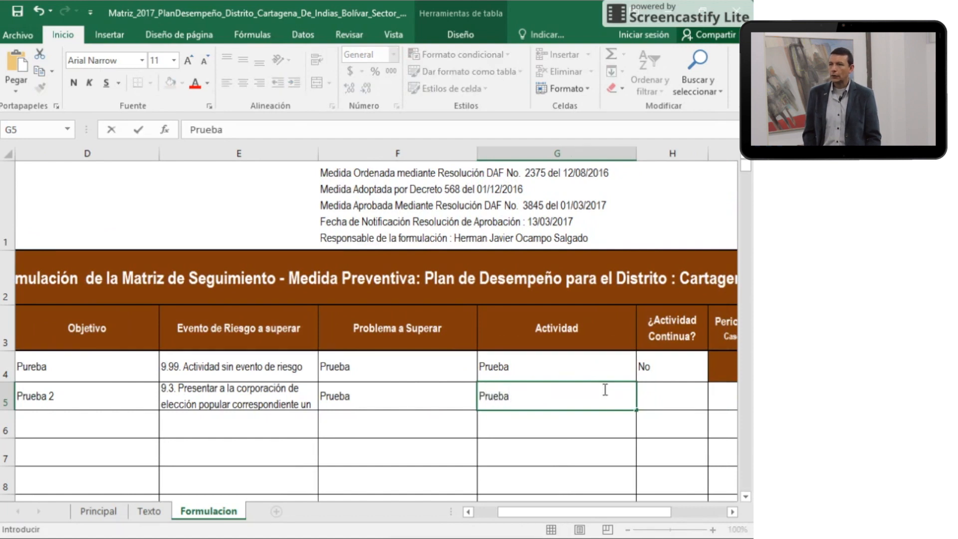
key("Tab")
Step: Set ¿Actividad Continua? to Si for the row 5 activity
left_click(715, 402)
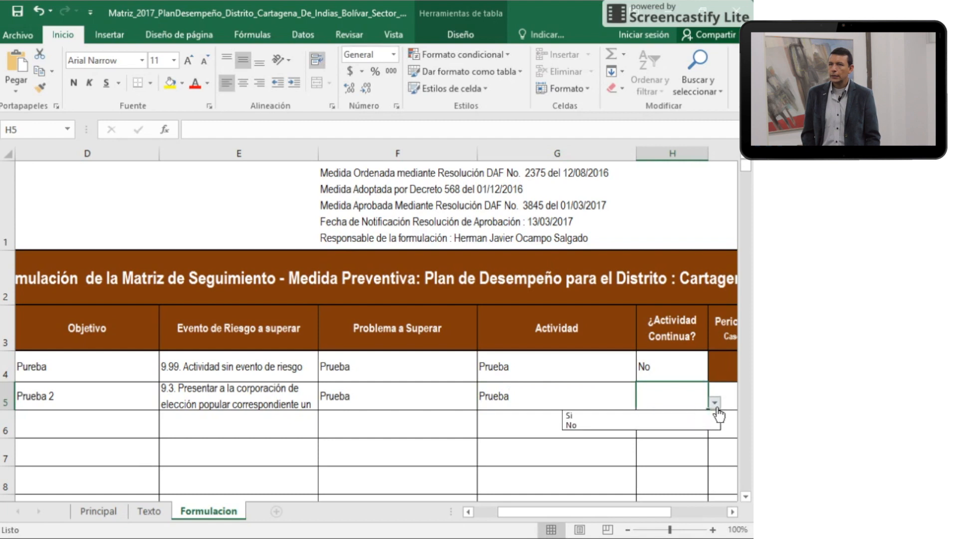
left_click(706, 414)
key("Tab")
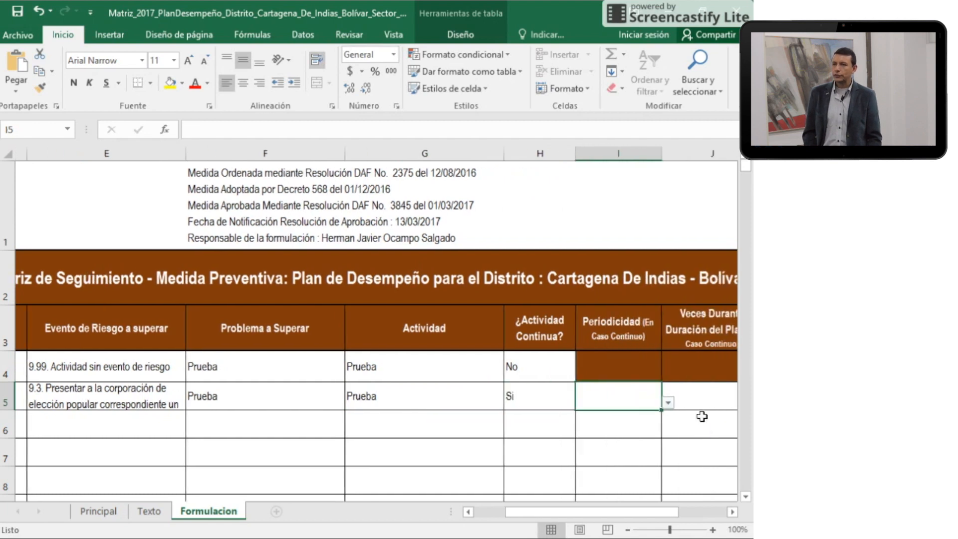
Step: Set the Periodicidad of the row 5 activity to Trimestral and its Veces Durante Duración del Plan to 8
left_click(656, 404)
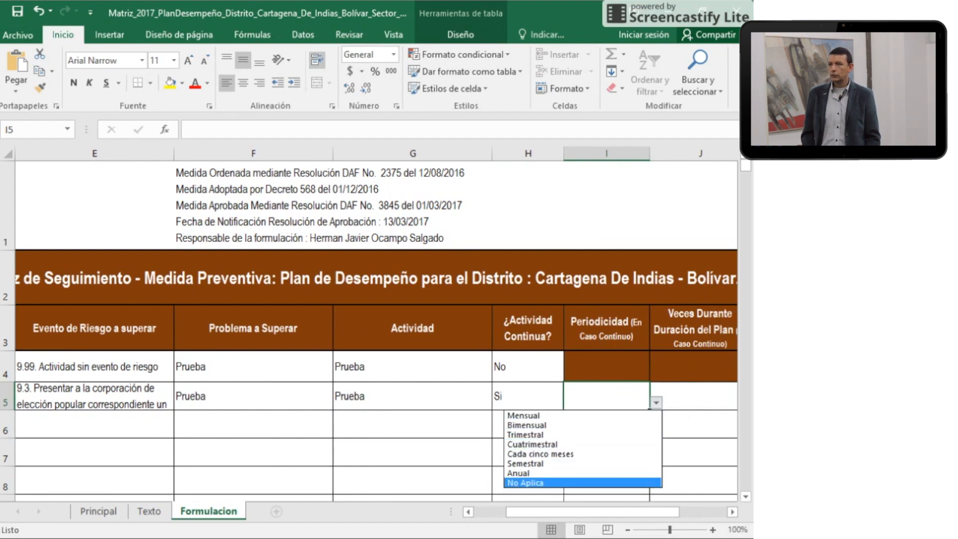
left_click(574, 434)
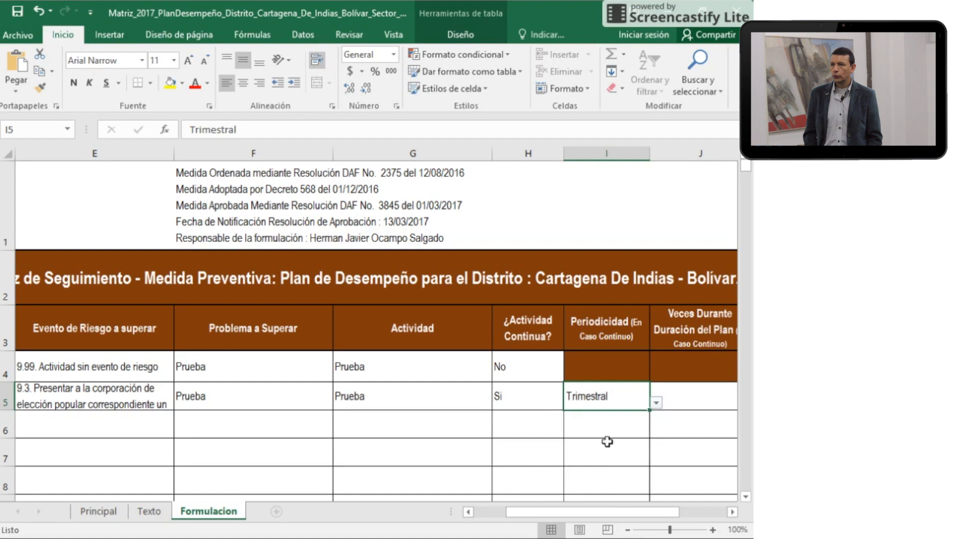
left_click(683, 397)
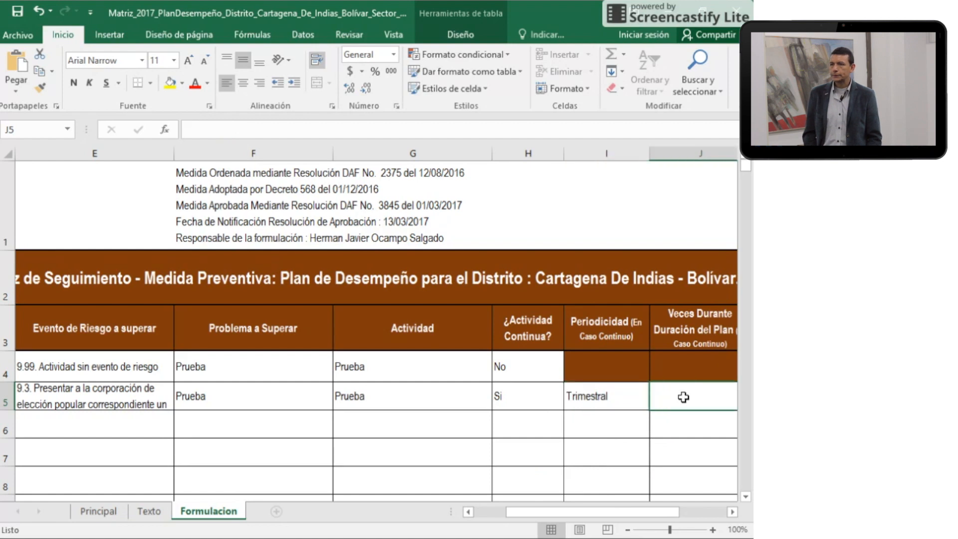
type("8")
key("Tab")
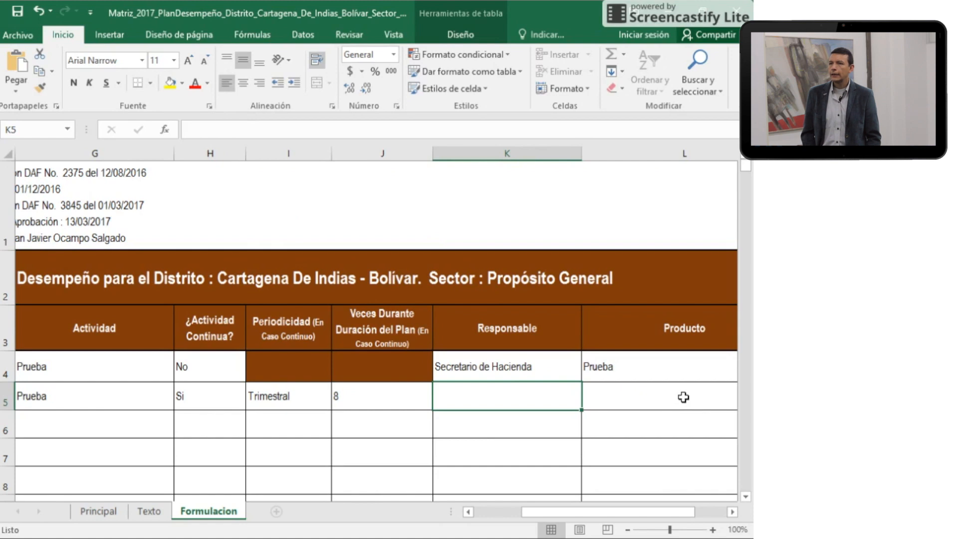
Step: Enter "Secretario de Hacienda" as the Responsable and "Prueba" as the Producto in row 5
type("Secreta")
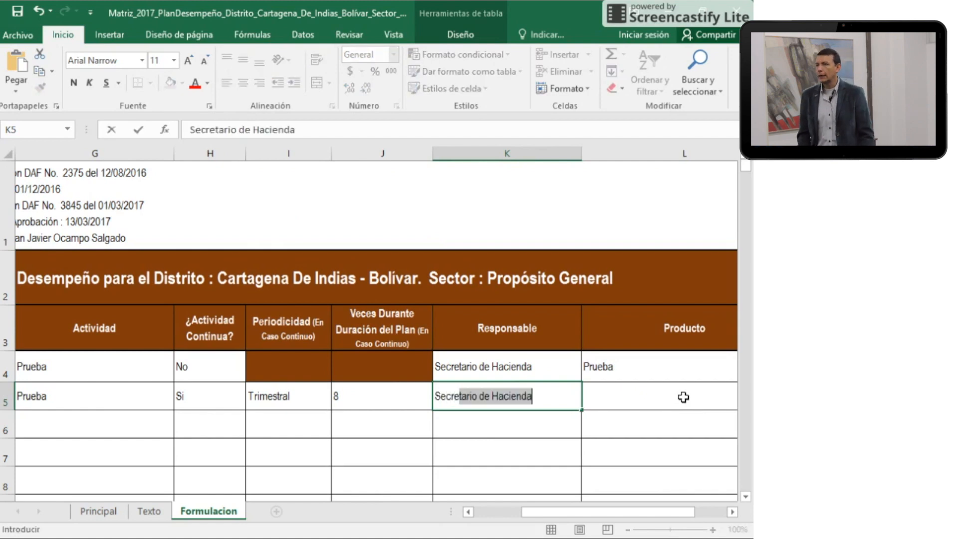
type("rio de Hac")
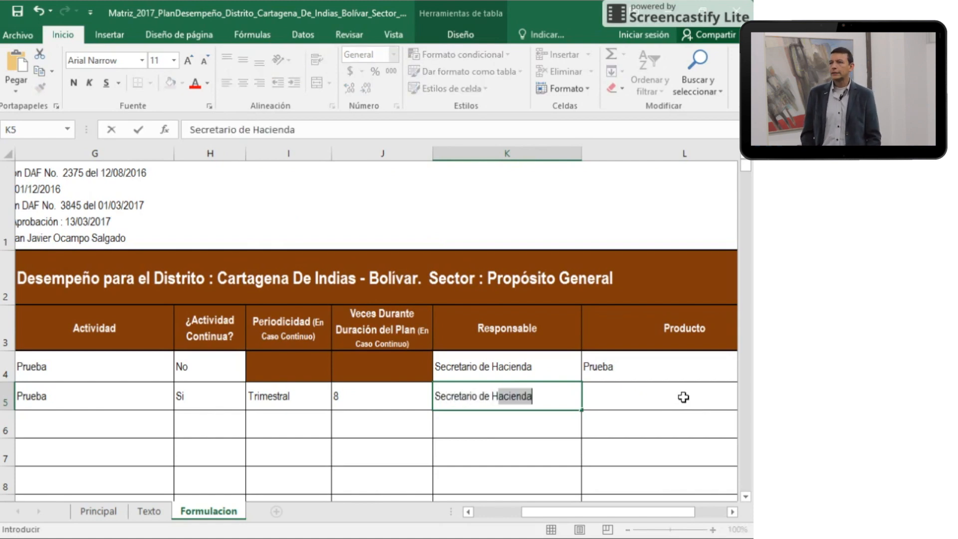
type("ienda")
key("Tab")
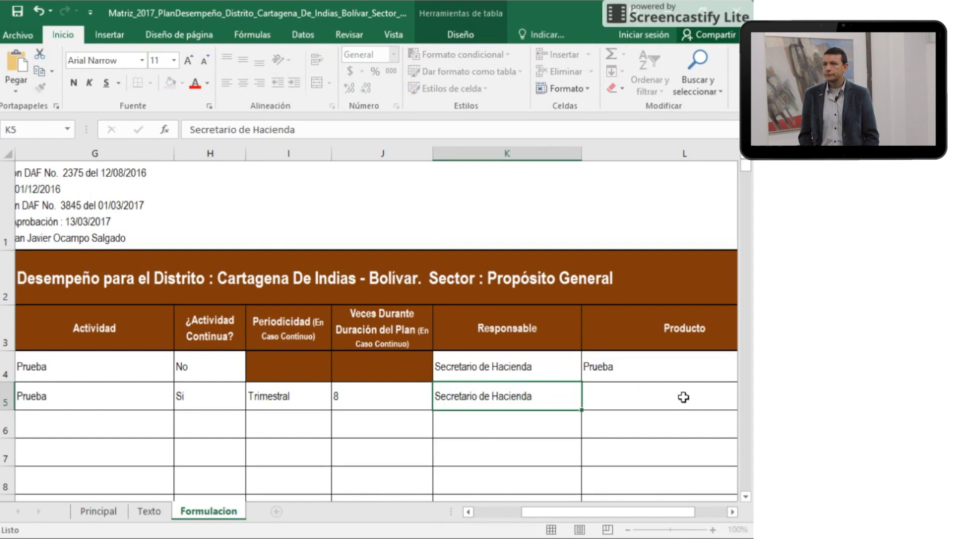
type("Prueba")
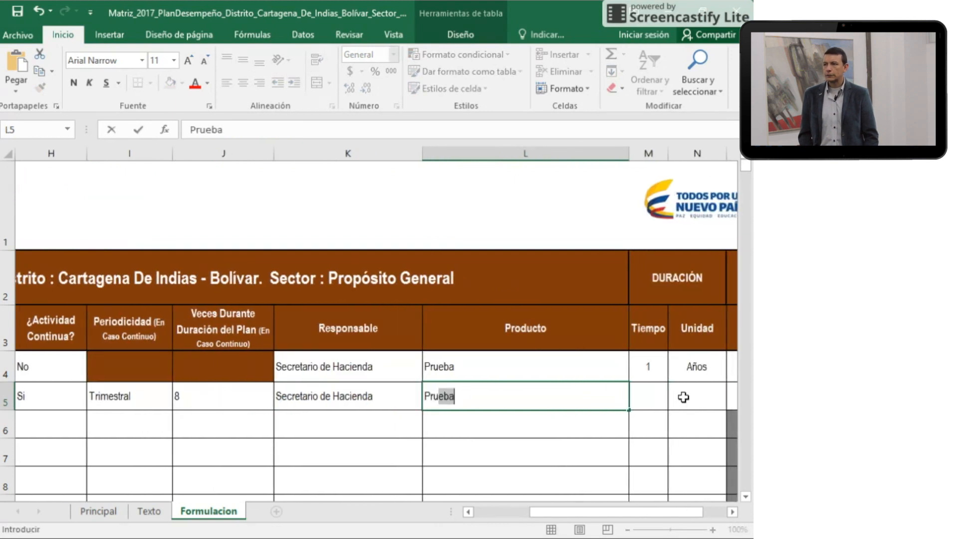
key("Tab")
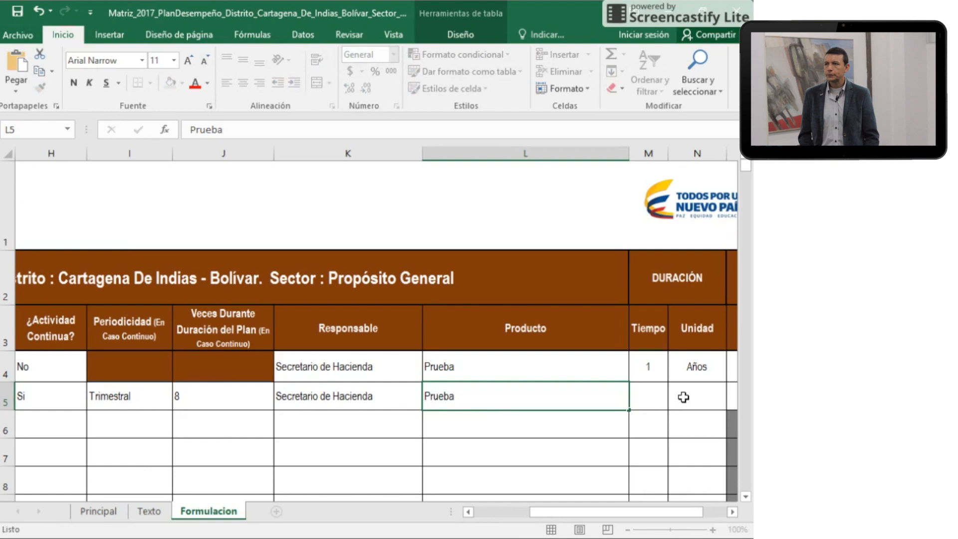
key("Left")
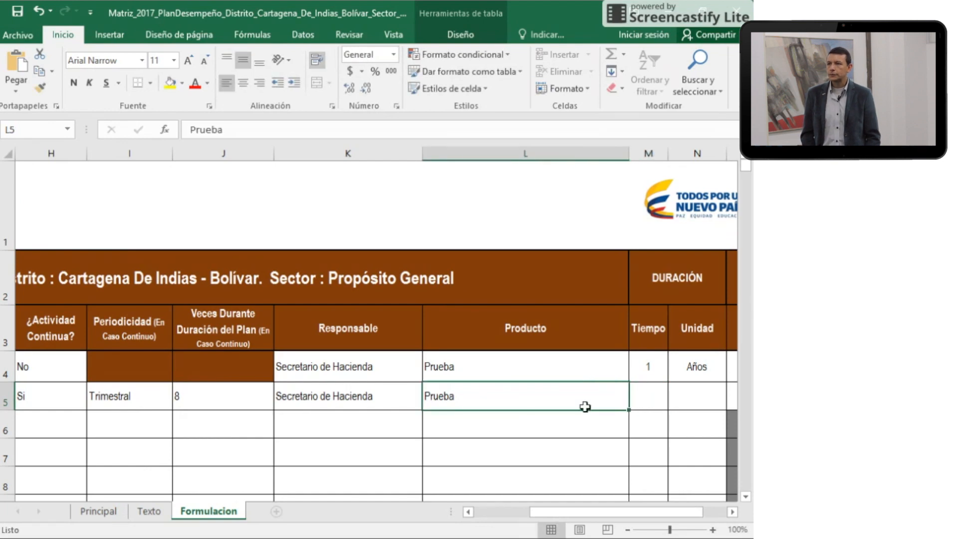
Step: Set the duration of the row 5 activity to Tiempo 2 and Unidad Años
left_click(636, 402)
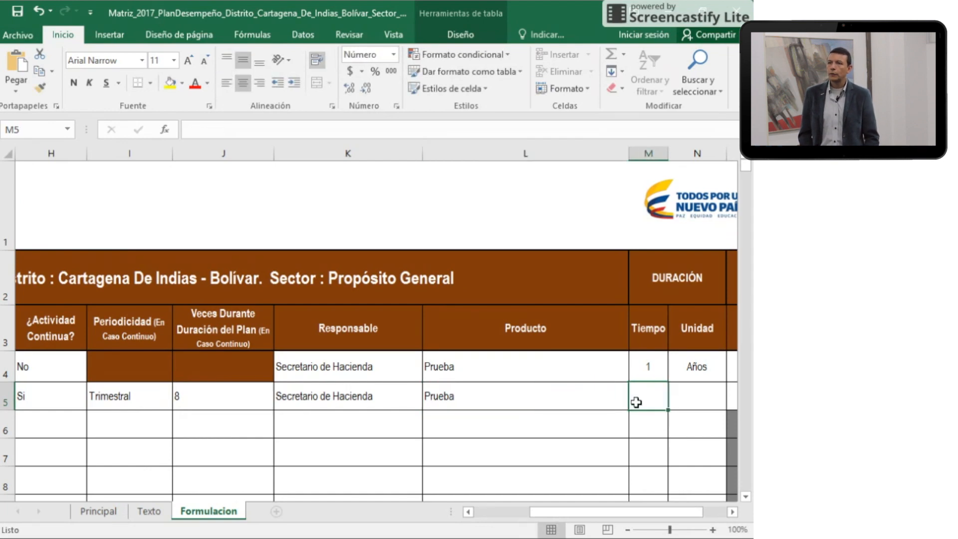
type("2")
key("Tab")
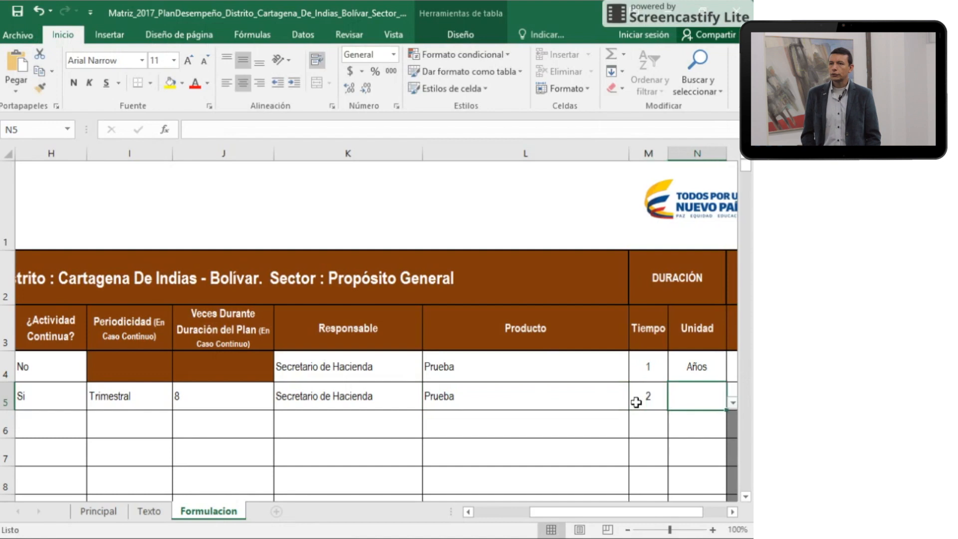
left_click(732, 402)
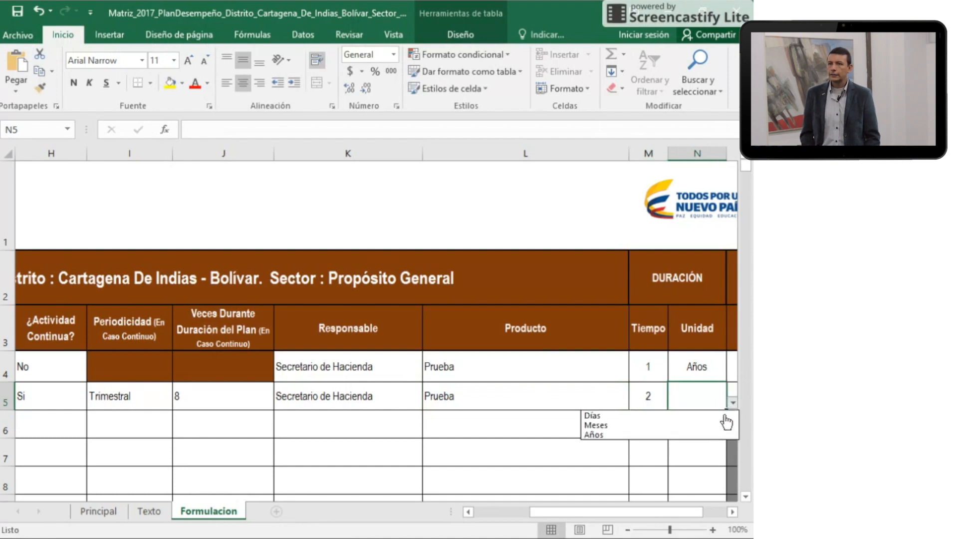
left_click(704, 435)
Step: Check the Fecha de Inicio and Fecha de Cumplimiento cells of the row 5 activity
key("Right")
key("Right")
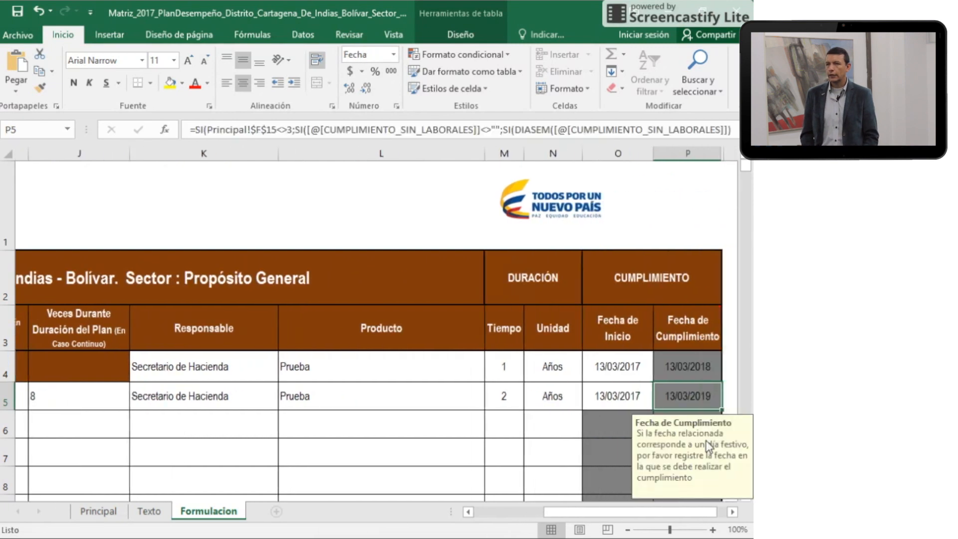
key("Left")
key("Right")
Step: Change the Tiempo of the row 5 activity to 700 and select its Unidad cell
key("Left")
key("Left")
key("Left")
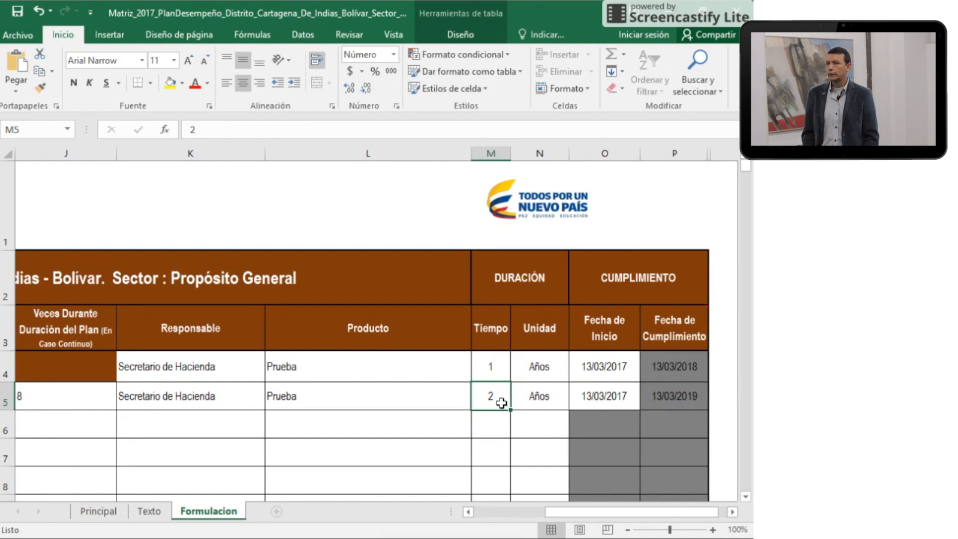
type("700")
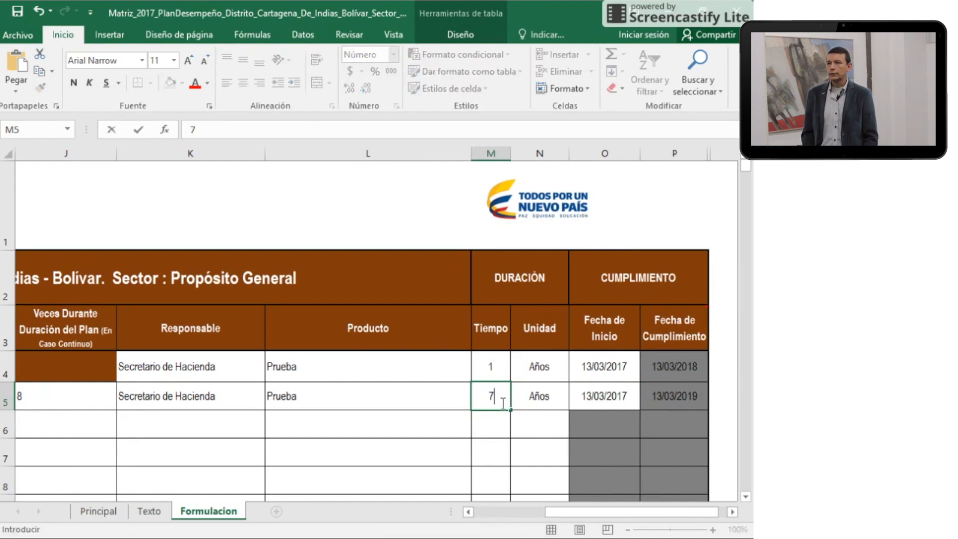
left_click(533, 400)
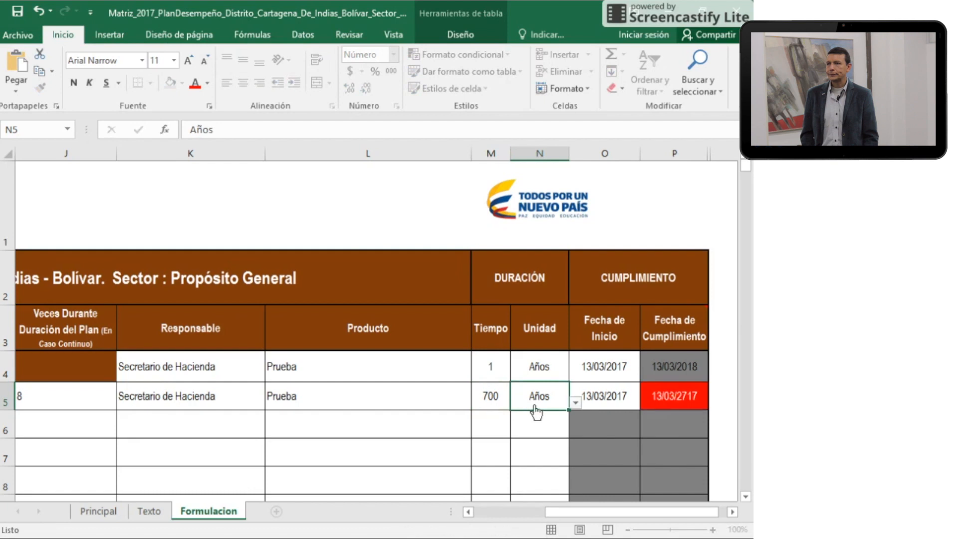
Step: Try Días and then Años as the Unidad of the row 5 activity, checking its Fecha de Cumplimiento
left_click(574, 407)
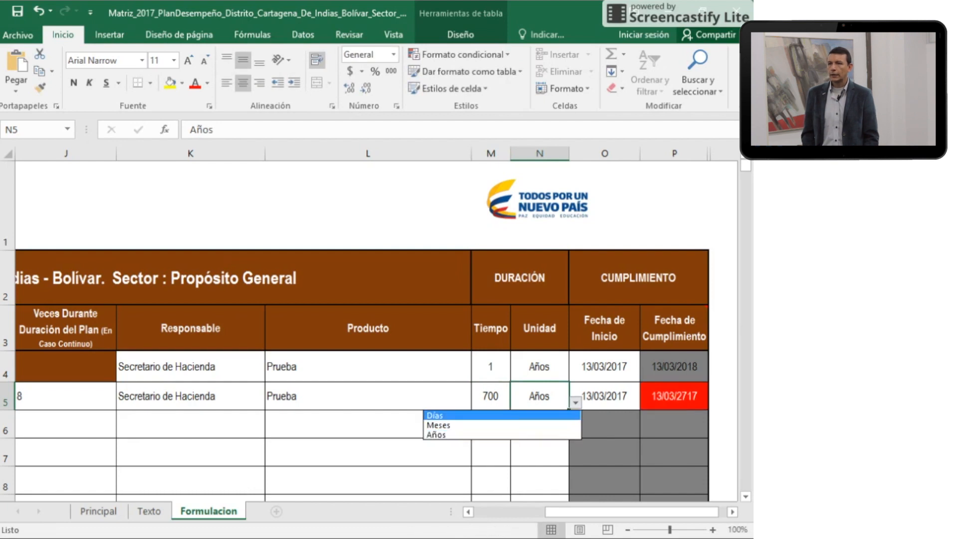
left_click(559, 415)
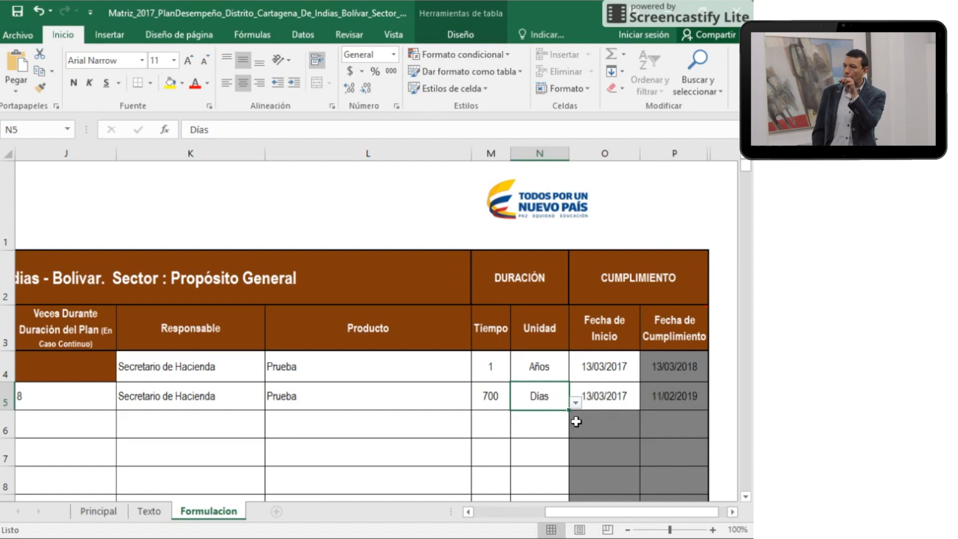
left_click(575, 402)
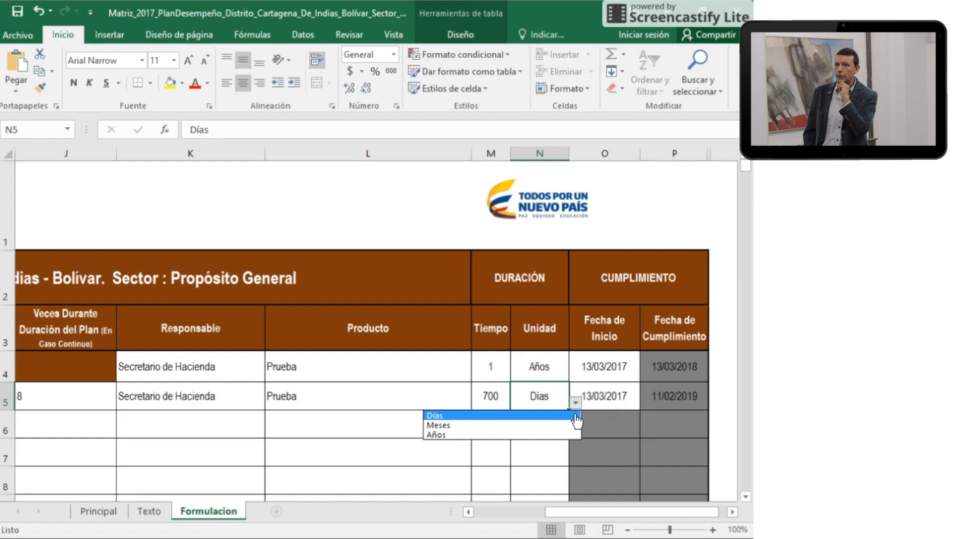
left_click(554, 435)
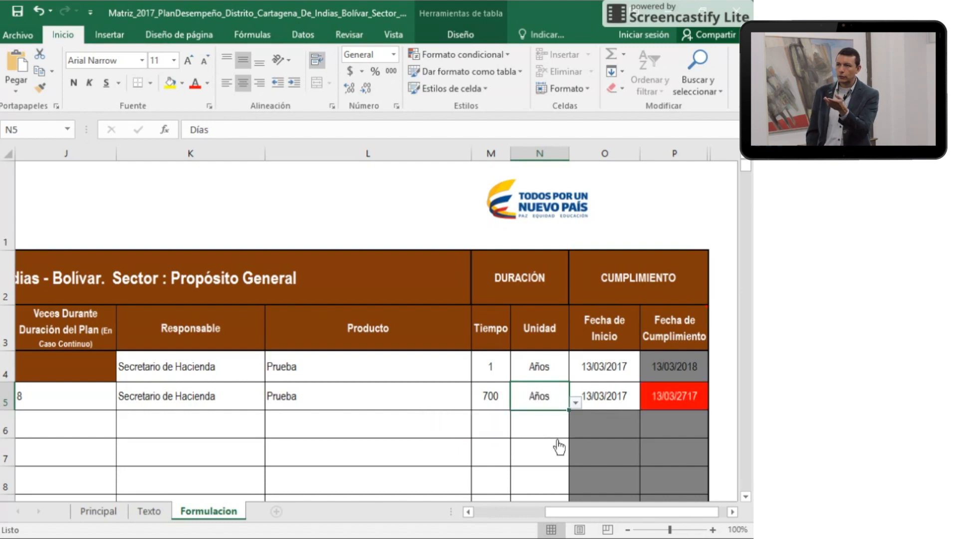
left_click(656, 406)
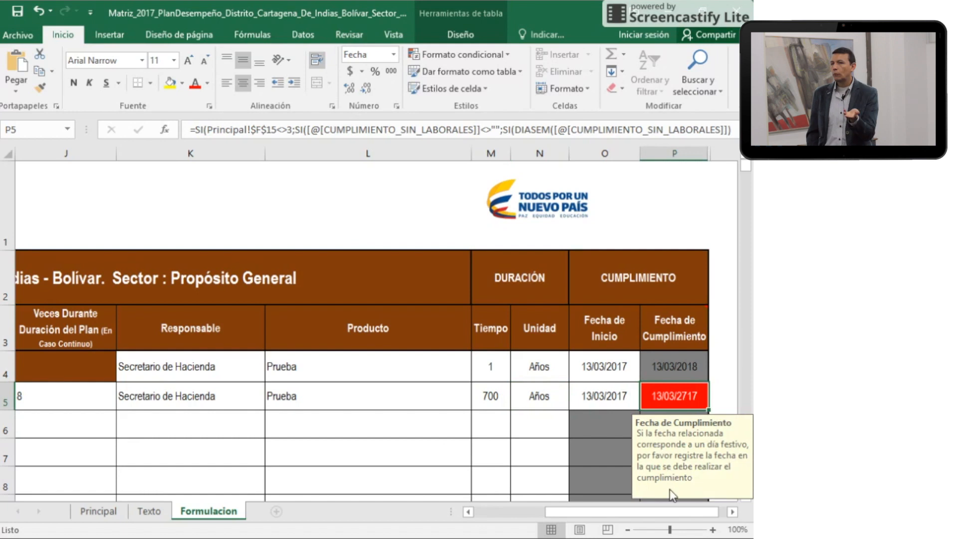
Step: Set the Unidad of the row 5 activity to Días
left_click(559, 407)
left_click(575, 402)
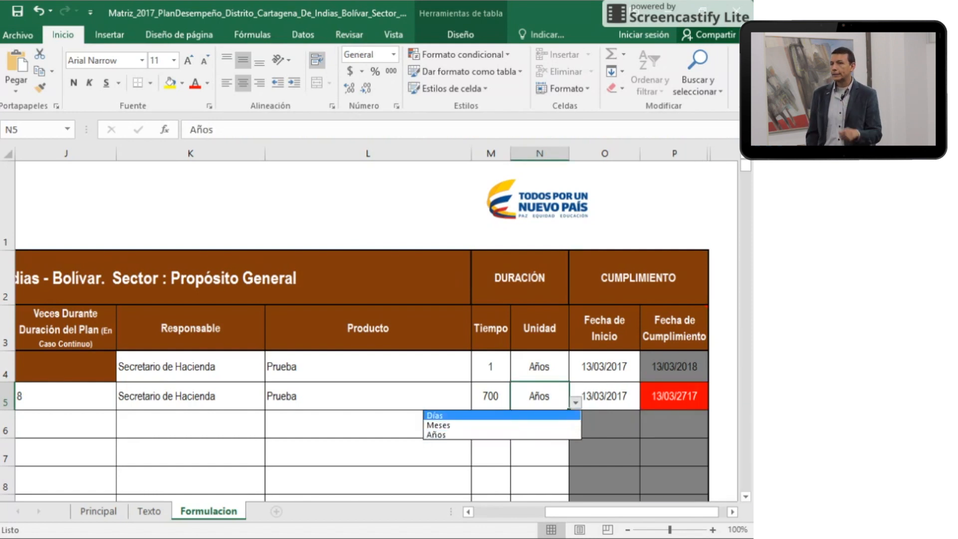
left_click(560, 416)
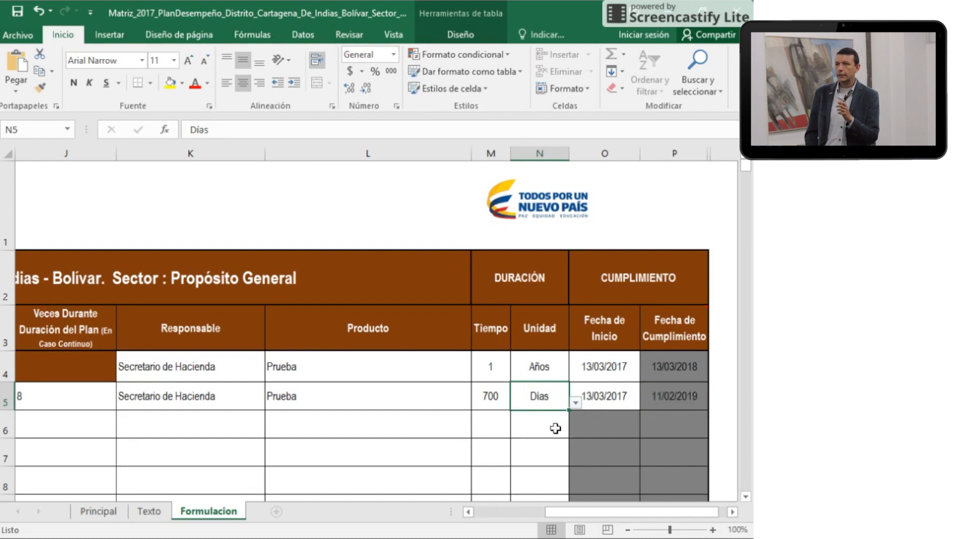
Step: Look back across the columns of the formulated activities, from Unidad to the Categoría cell of row 6
left_click(548, 438)
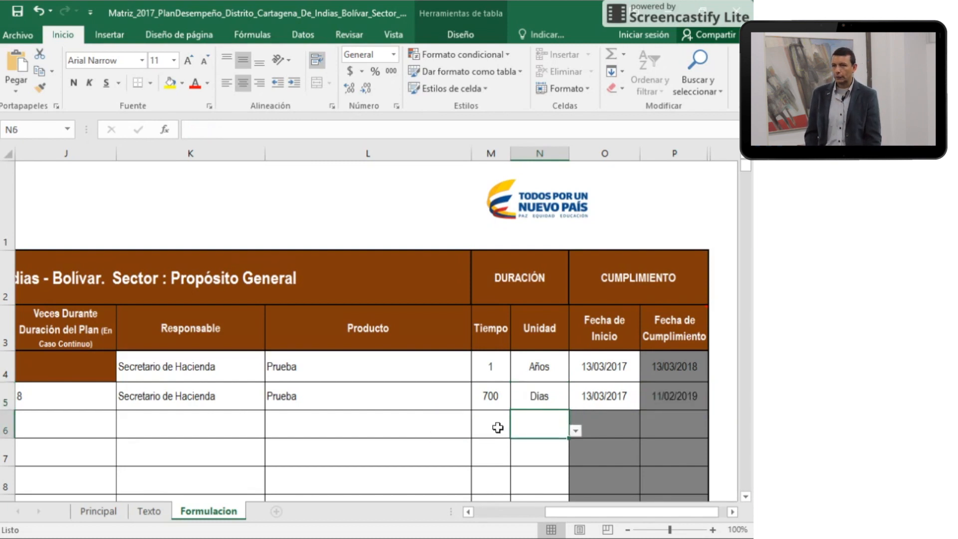
key("Left")
key("Left")
key("Left")
key("Left")
key("Left")
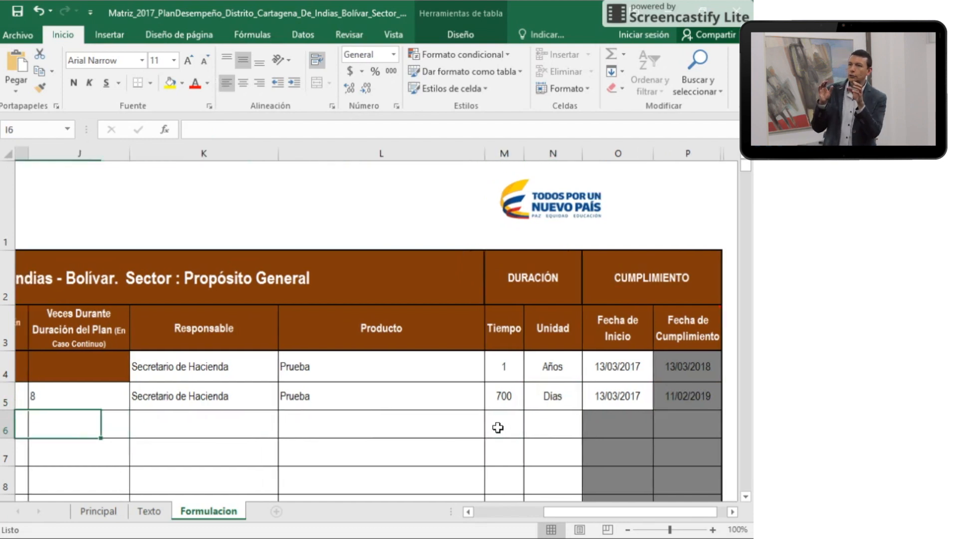
key("Left")
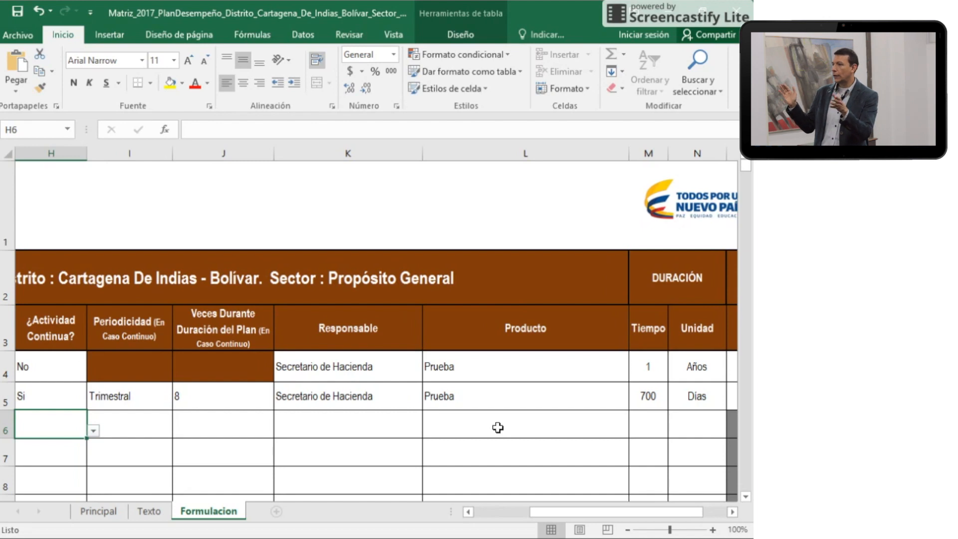
key("Left")
key("Left")
key("Left")
key("Left")
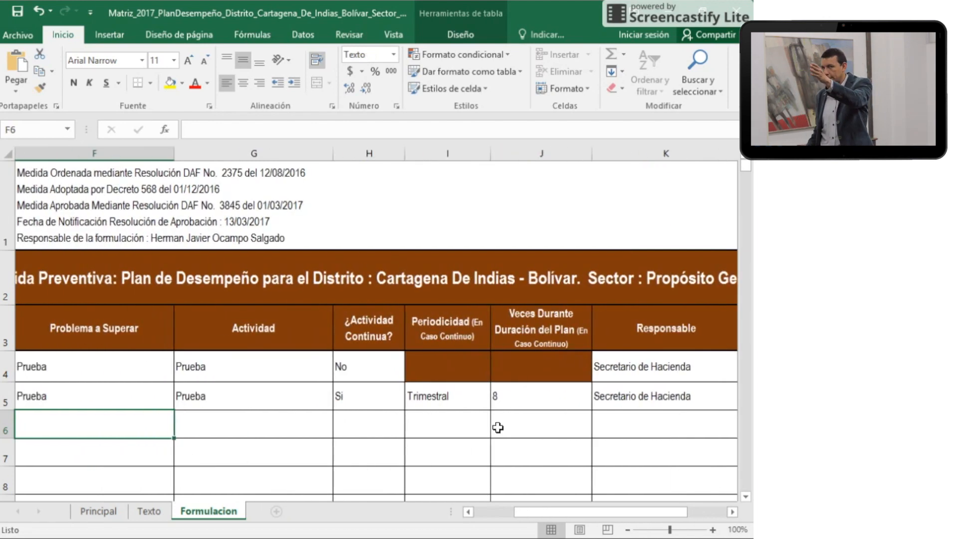
key("Left")
key("Left")
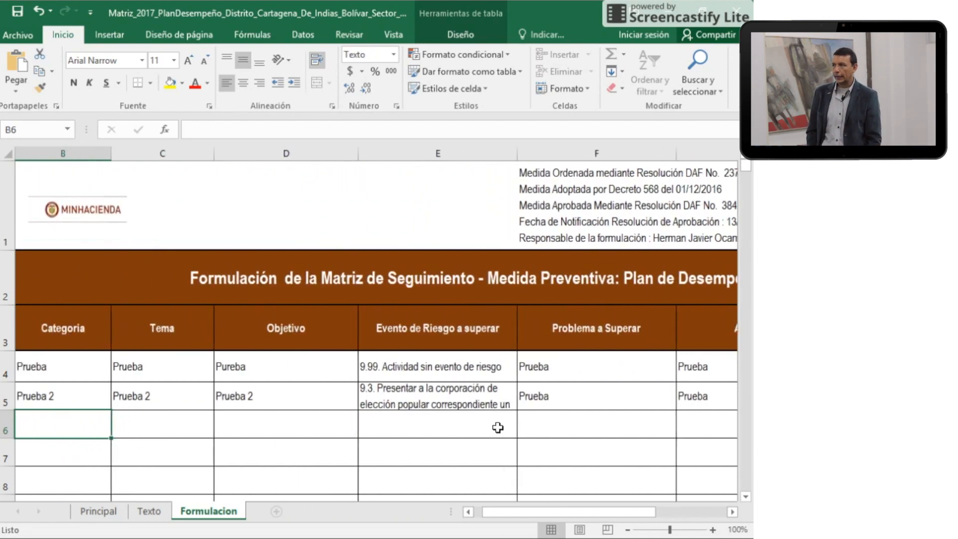
key("Left")
key("Right")
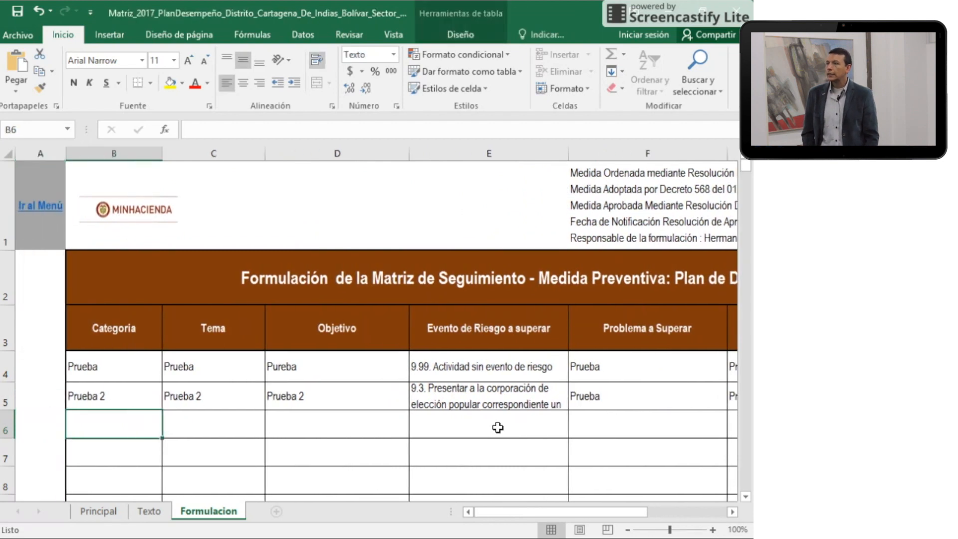
Step: Return to the main menu, print the formulation and generate its Word version
left_click(50, 213)
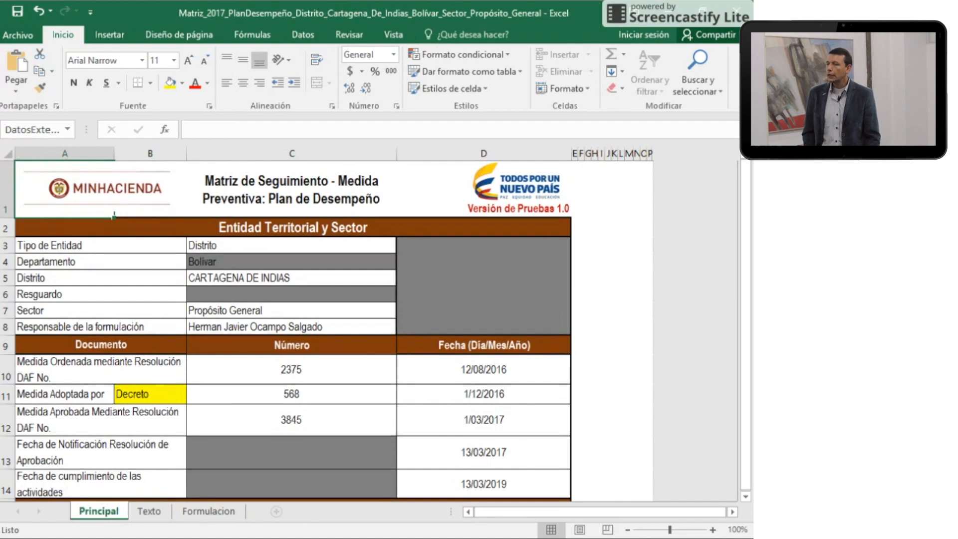
left_click(744, 500)
left_click(744, 500)
left_click(744, 500)
left_click(744, 500)
left_click(744, 500)
left_click(745, 501)
left_click(745, 501)
left_click(745, 501)
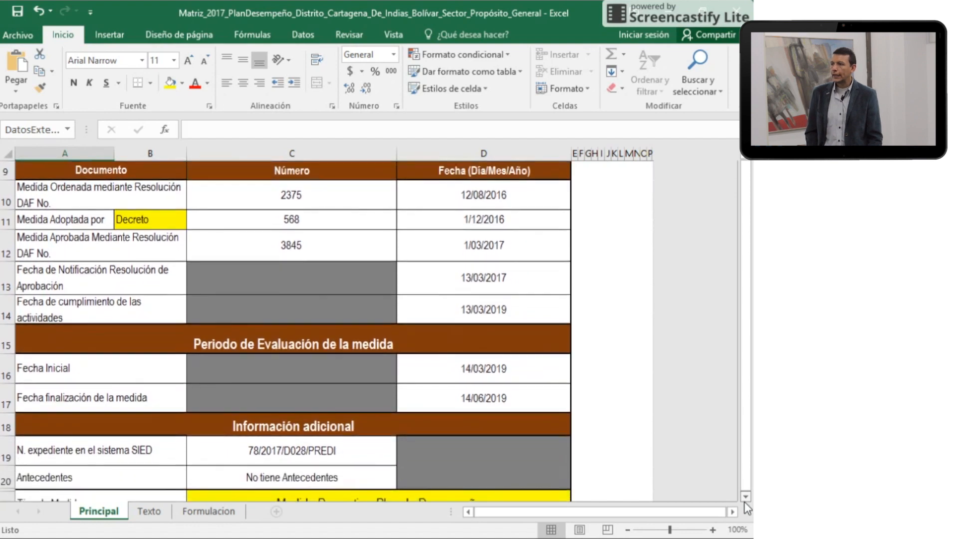
left_click(745, 501)
left_click(745, 501)
left_click(744, 501)
left_click(744, 501)
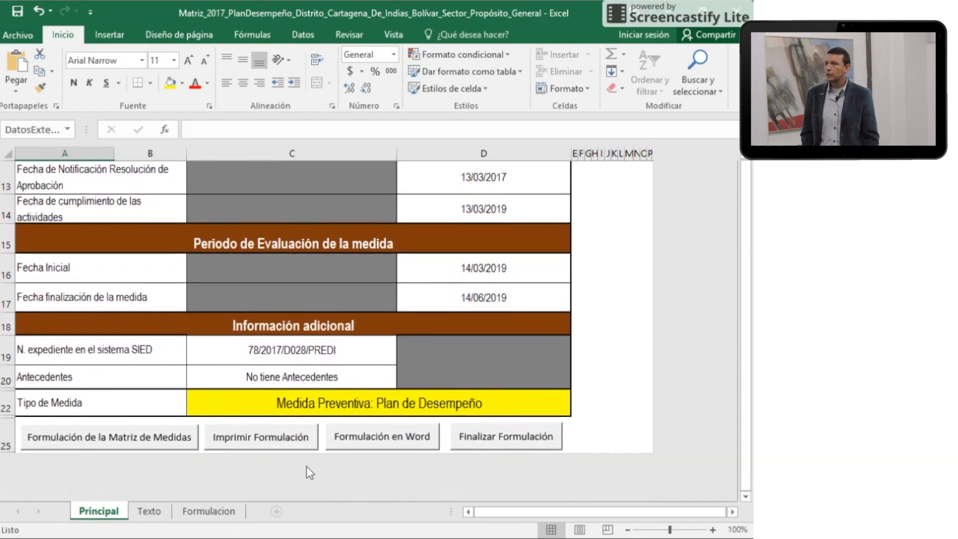
left_click(265, 447)
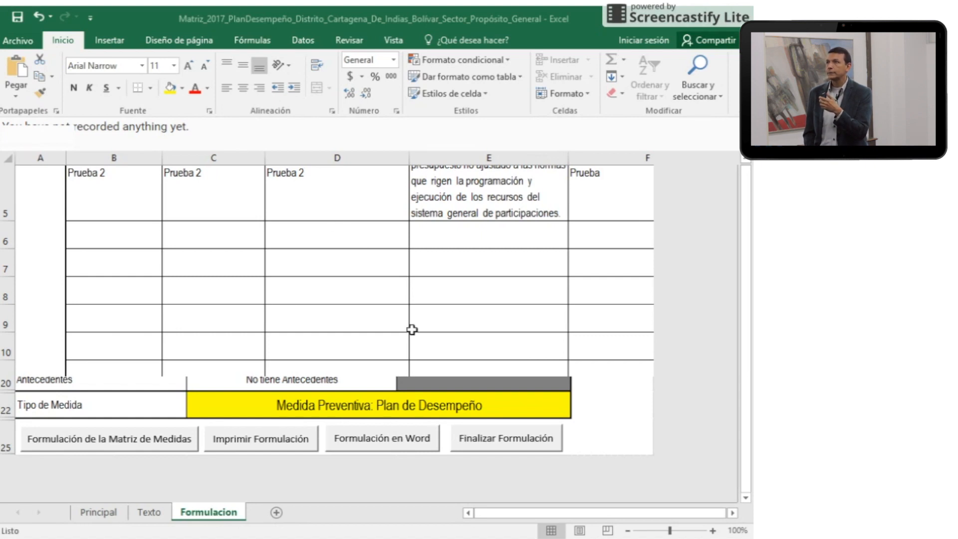
left_click(364, 439)
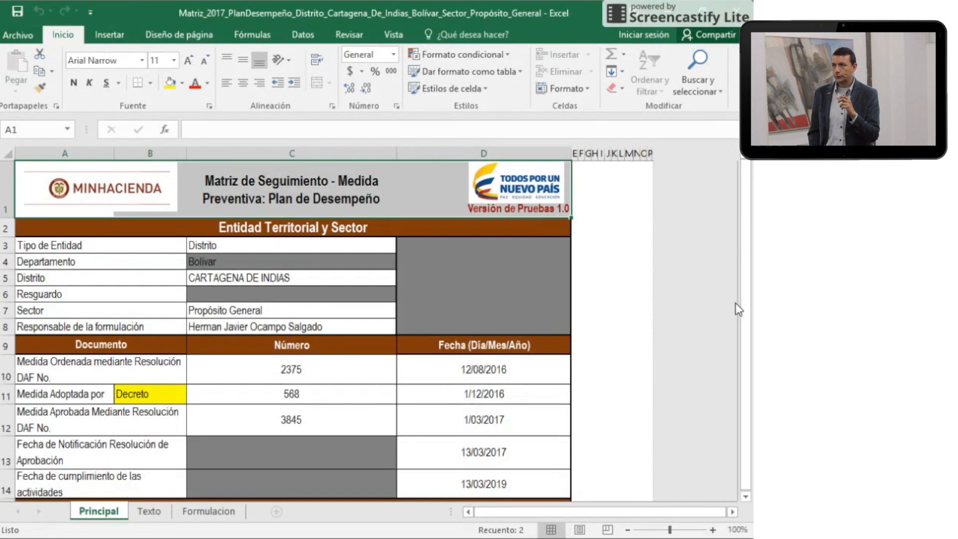
Step: Finalize the formulation of the matrix from the Principal sheet and accept that it can no longer be modified
scroll(744, 324, "down", 1)
left_click_drag(744, 365, 742, 454)
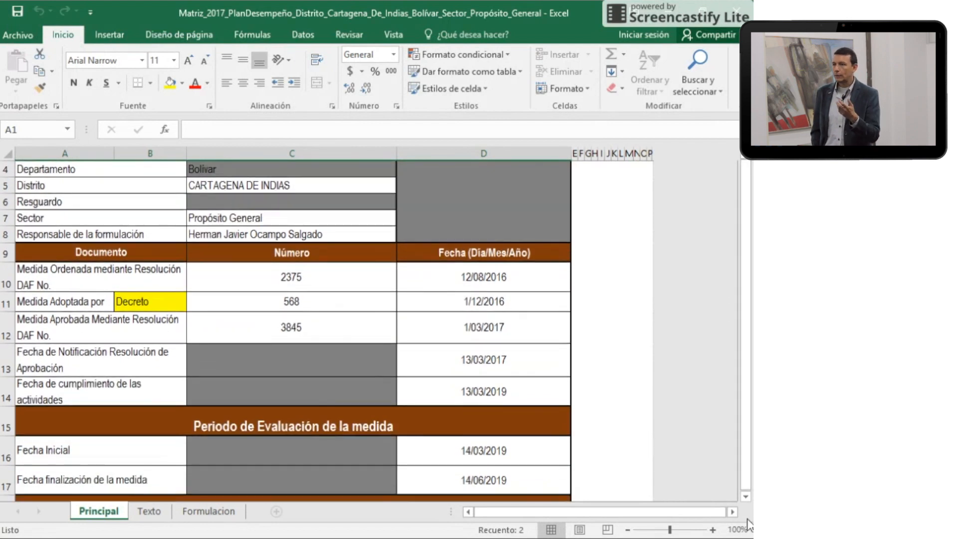
scroll(747, 502, "down", 3)
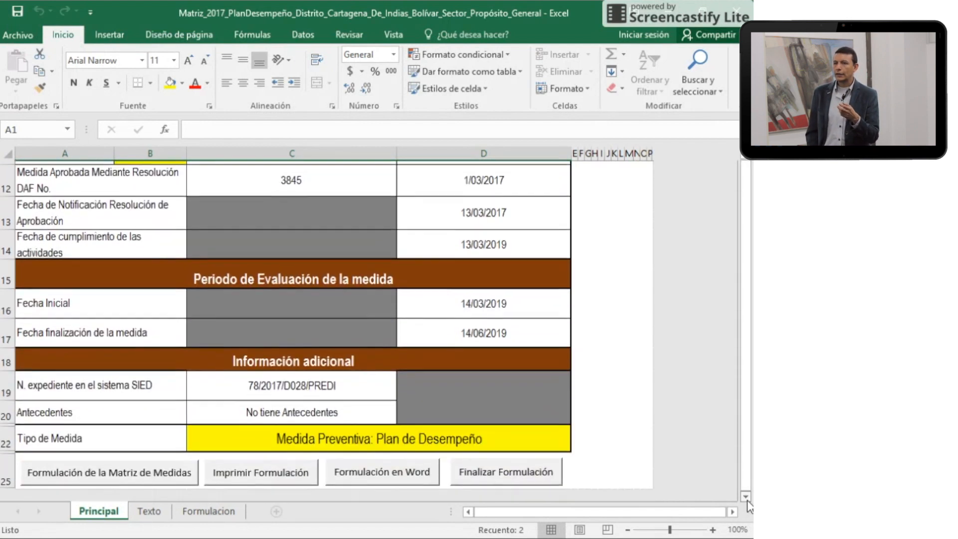
left_click(530, 475)
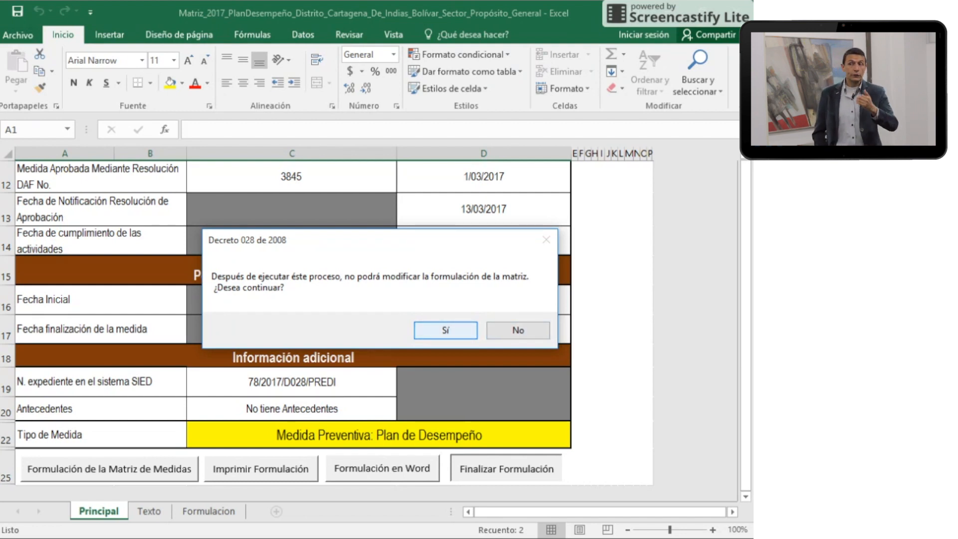
left_click(446, 329)
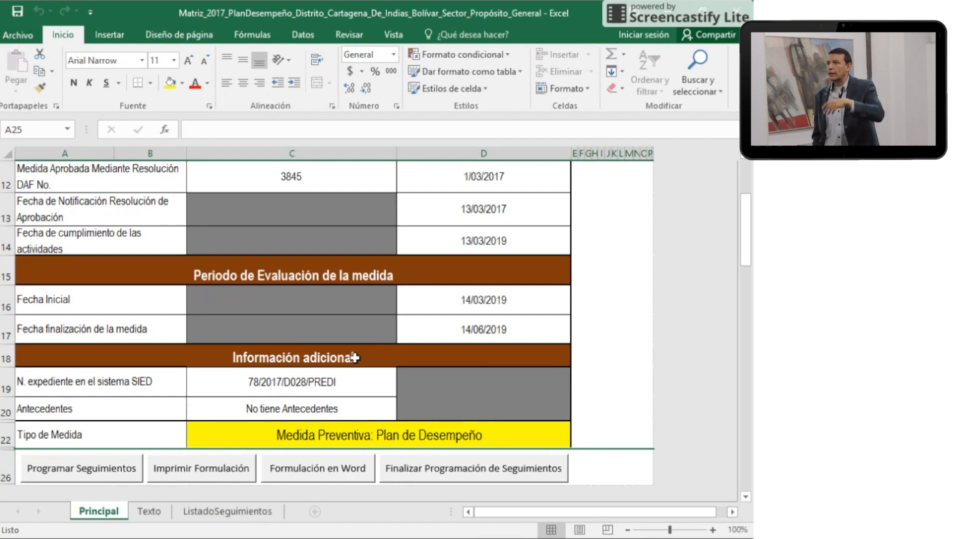
Step: Try to edit the Fecha Inicial of the Periodo de Evaluación de la medida on the Principal sheet
left_click(475, 309)
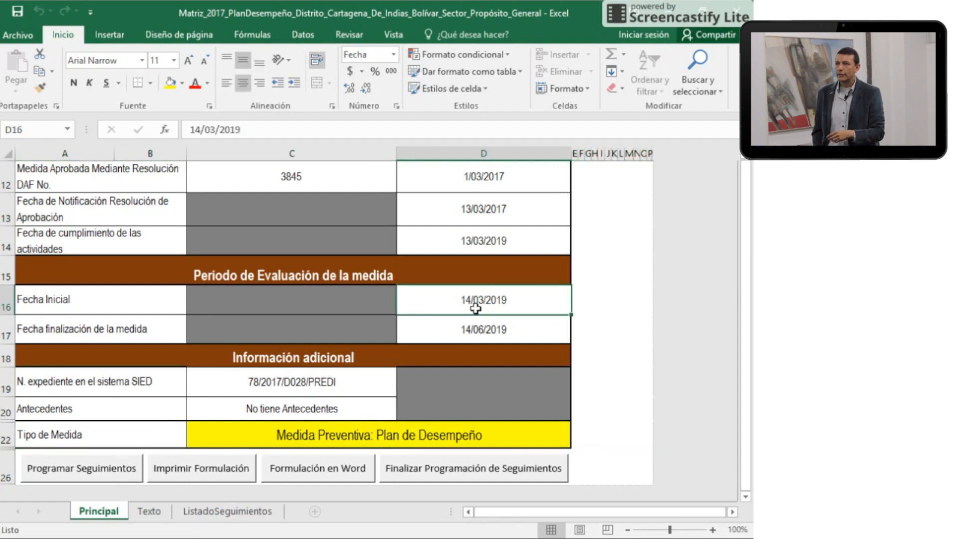
double_click(476, 309)
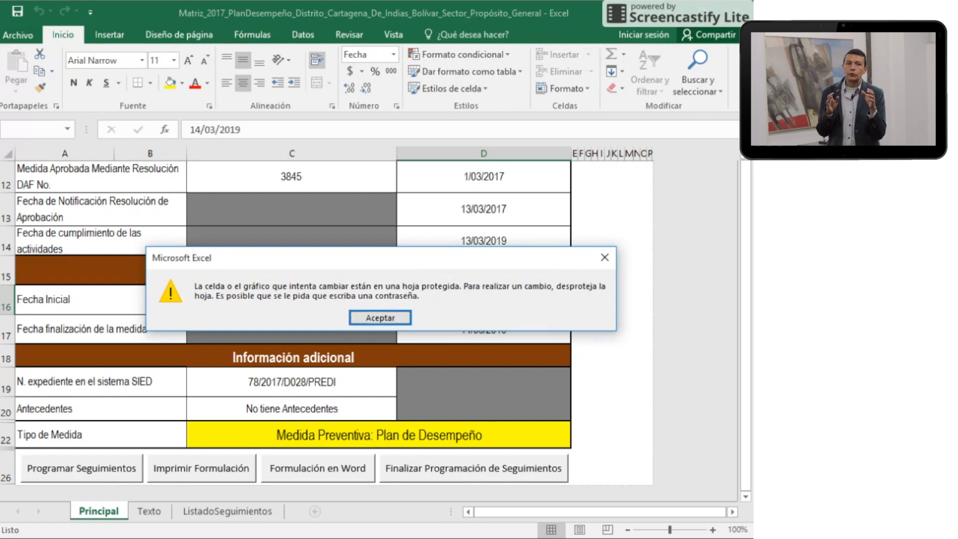
key("Return")
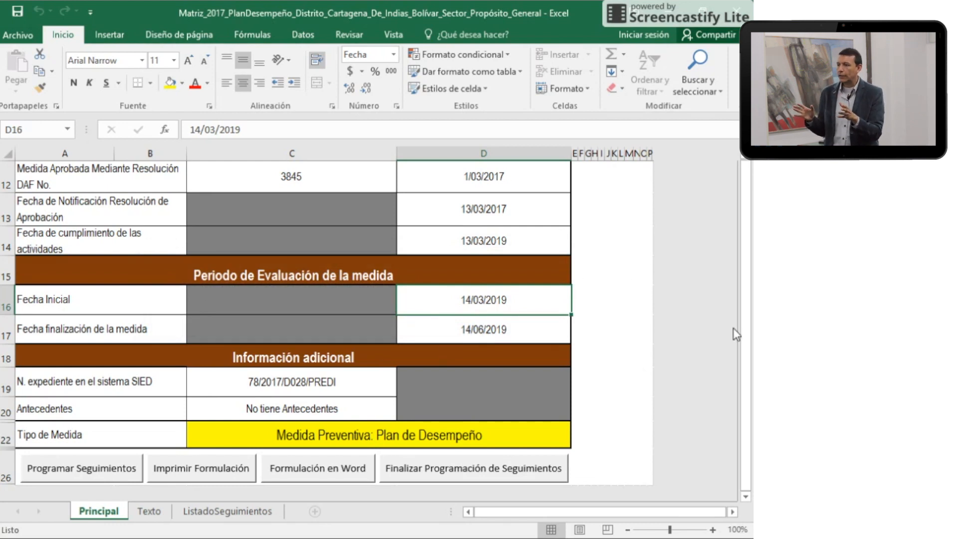
Step: Look over the Principal sheet from the entity data down to the follow-up scheduling options
left_click_drag(745, 343, 746, 309)
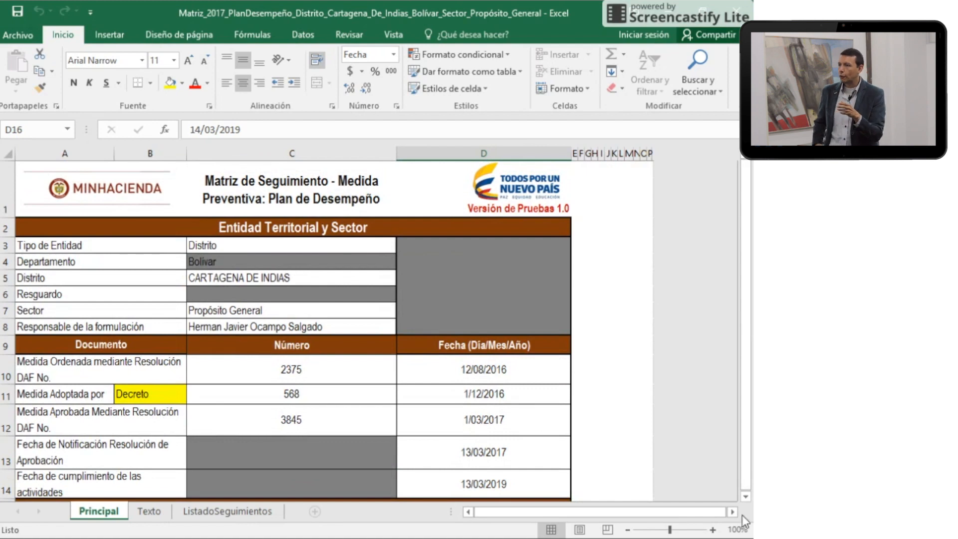
scroll(749, 508, "down", 2)
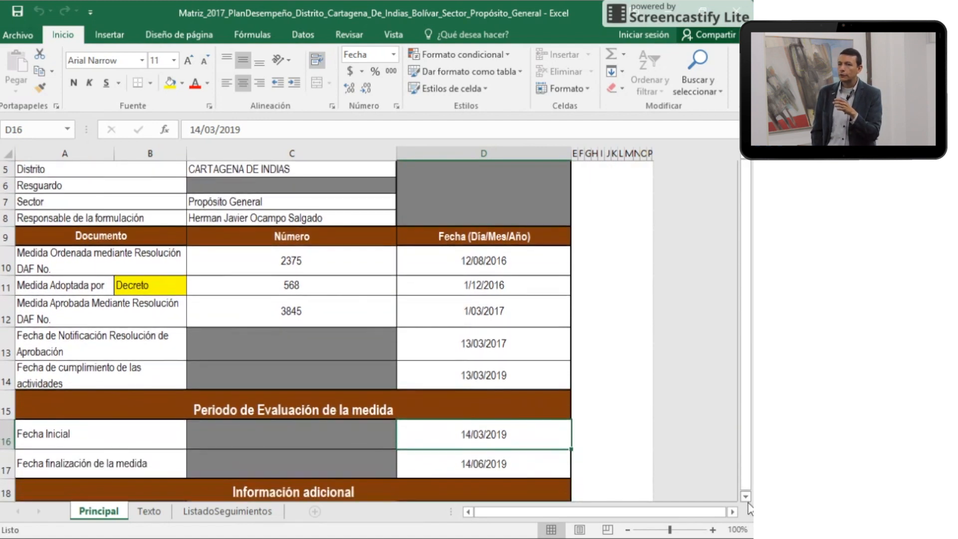
scroll(749, 508, "down", 2)
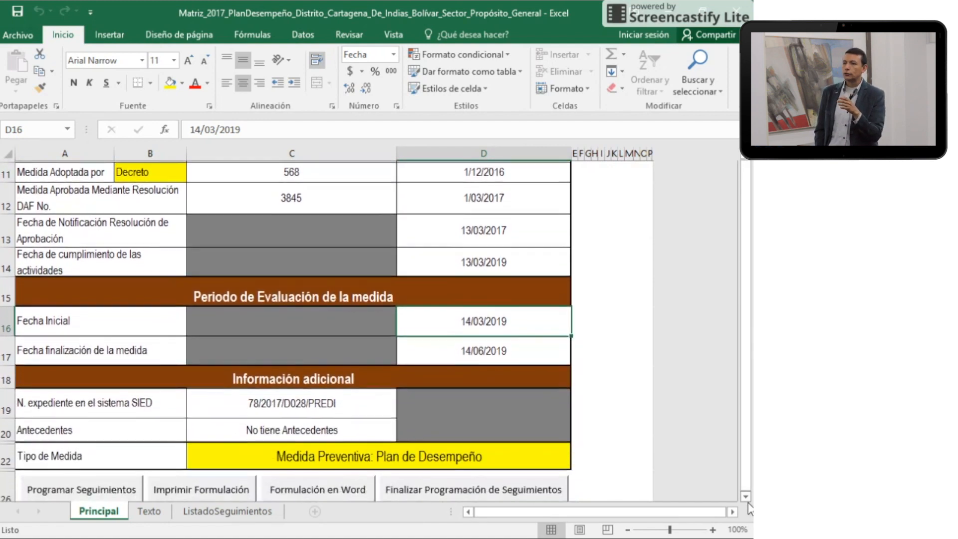
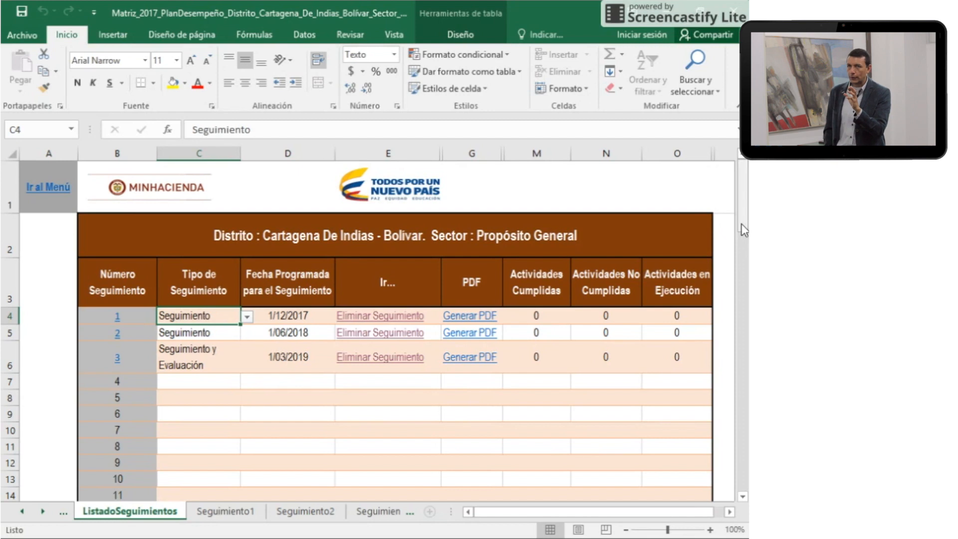
Step: Return from the follow-up list to the main menu and finalize the scheduling of follow-ups, accepting the confirmation
left_click_drag(744, 230, 740, 186)
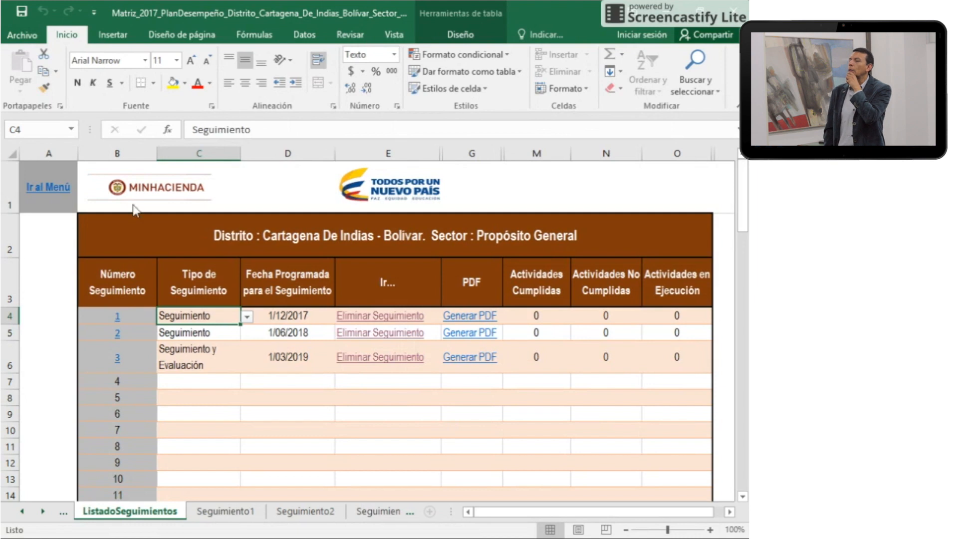
left_click(52, 193)
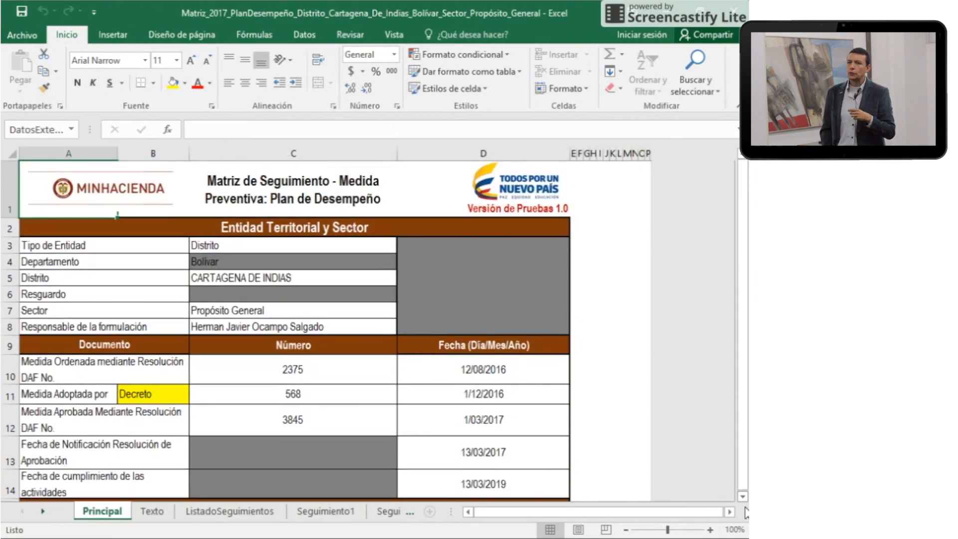
scroll(744, 506, "down", 1)
scroll(745, 512, "down", 3)
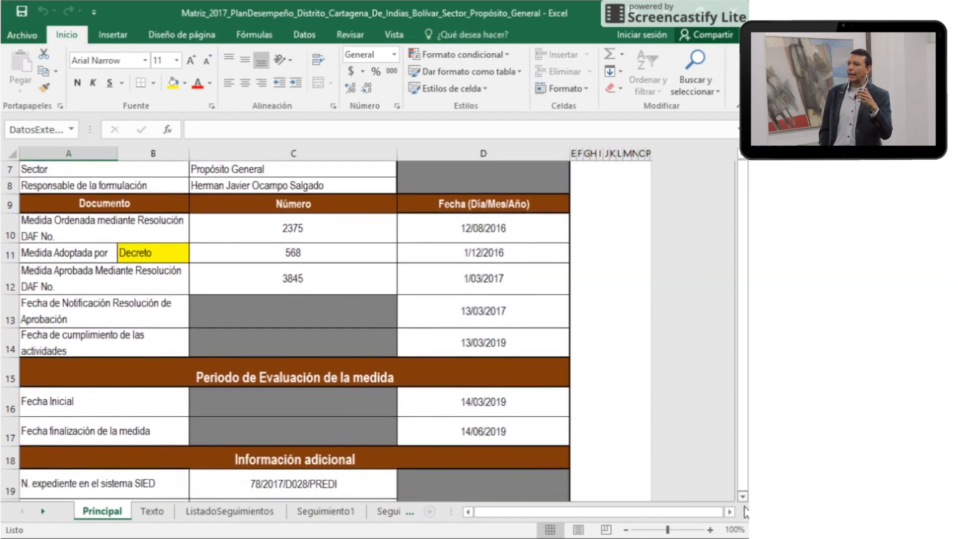
scroll(745, 511, "down", 1)
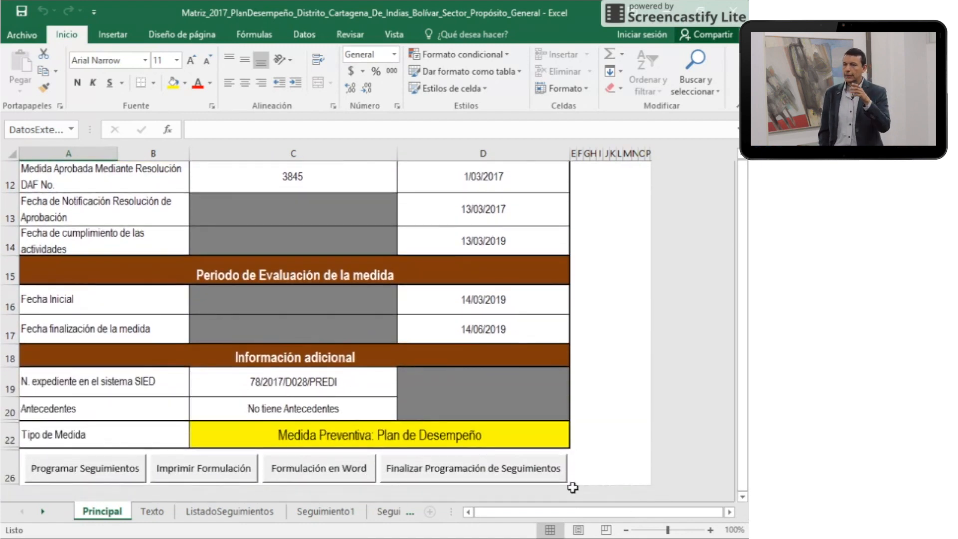
left_click(506, 482)
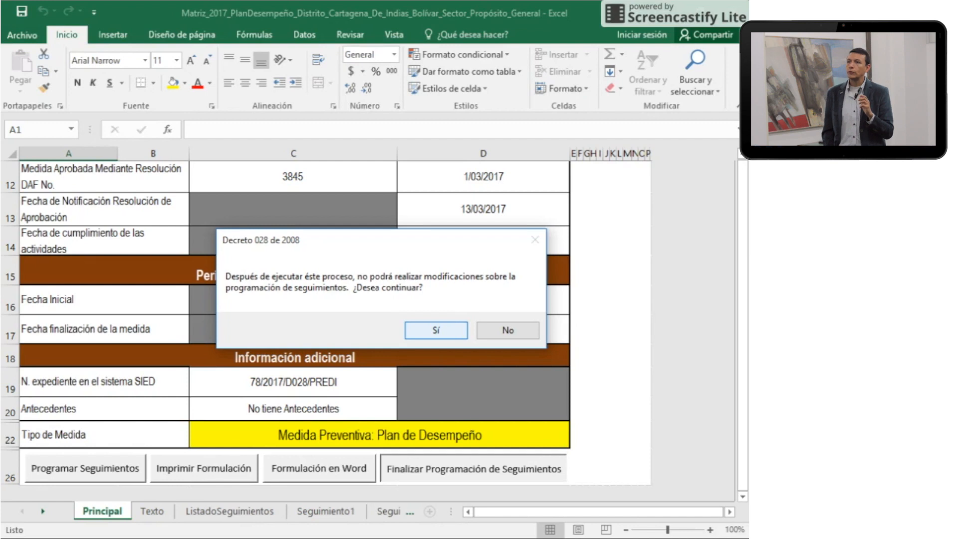
left_click(429, 331)
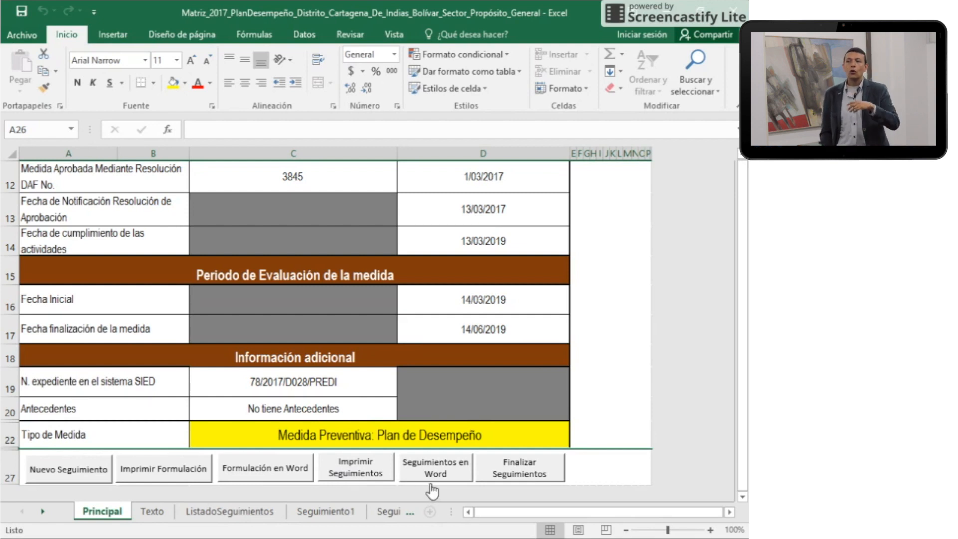
Step: Start finalizing the follow-ups from the Principal sheet and decline the confirmation
left_click(489, 485)
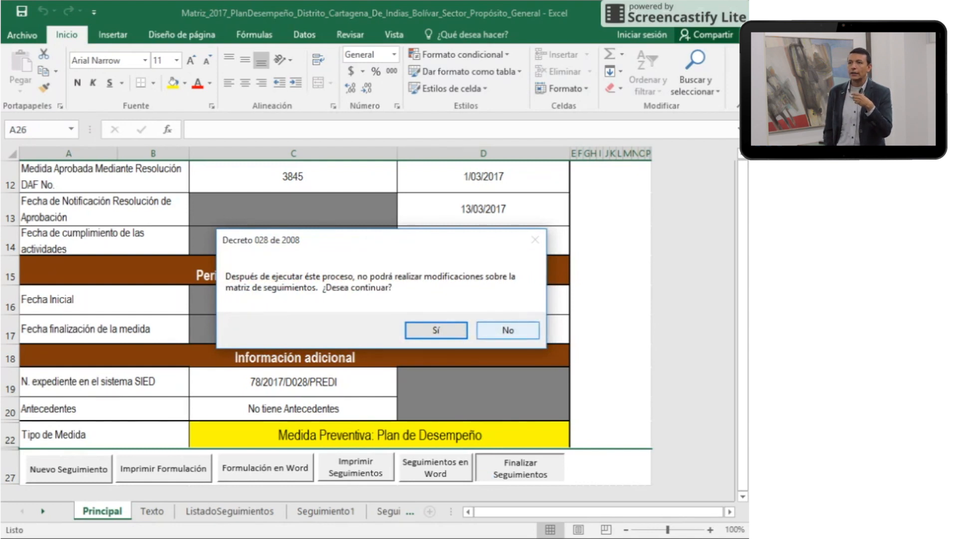
left_click(508, 330)
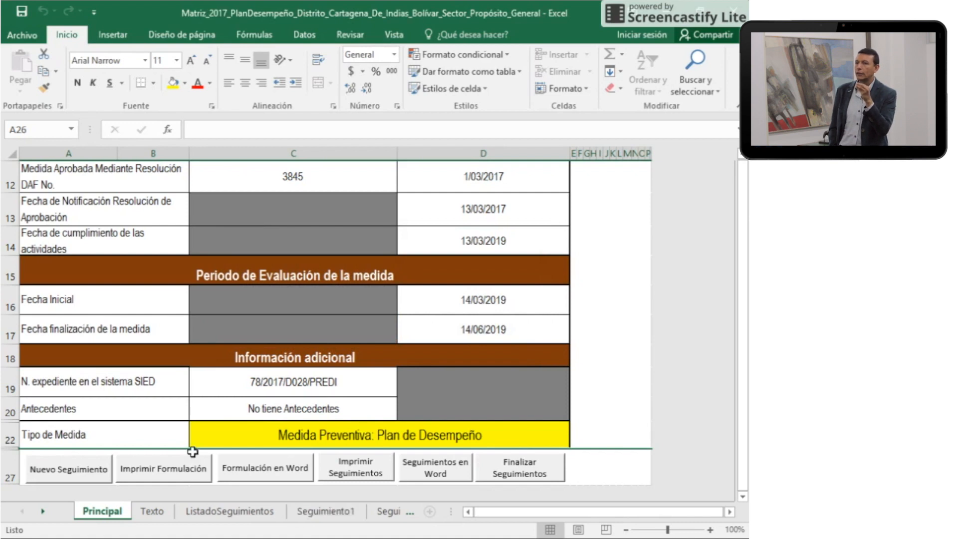
Step: Open the follow-up list through the new follow-up option and assign the listed official as Responsable del Seguimiento for follow-up 1
left_click(83, 474)
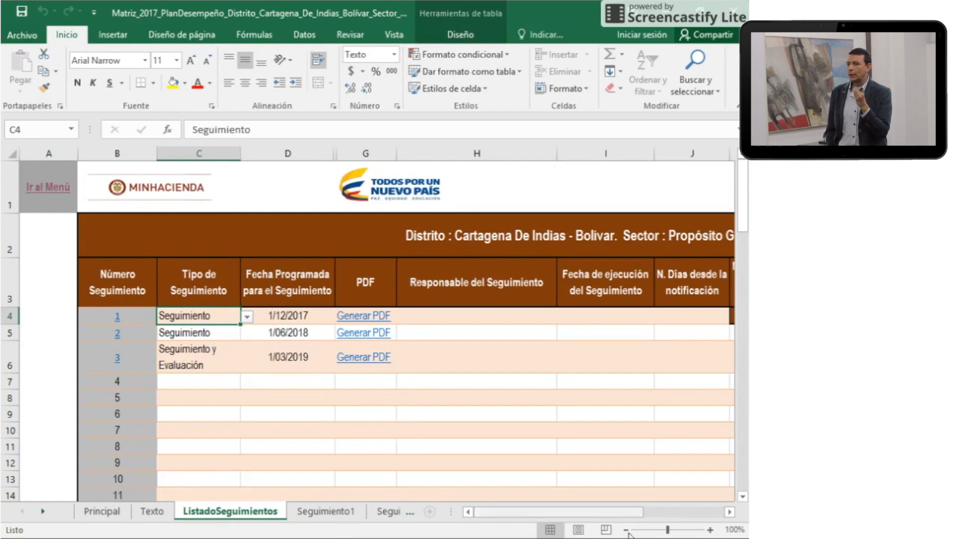
left_click(730, 512)
left_click(730, 512)
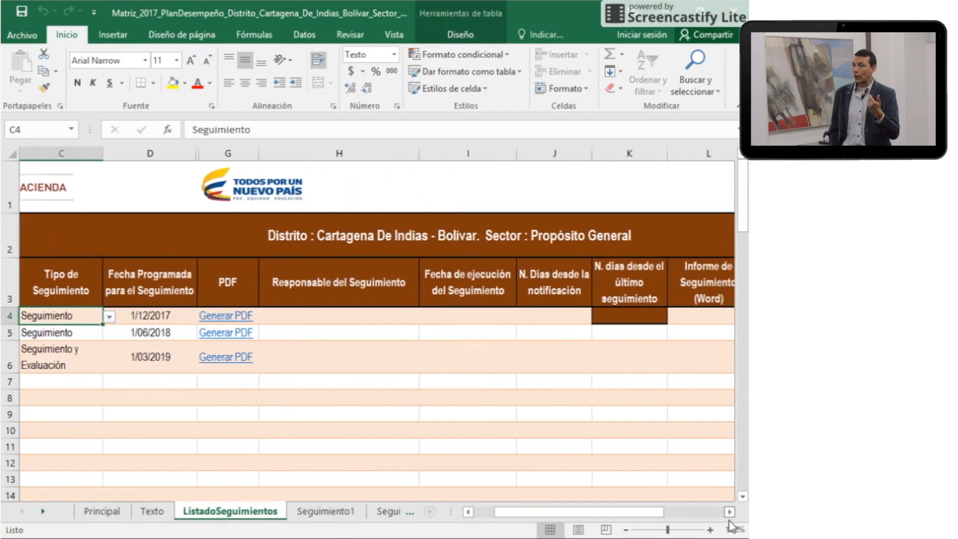
left_click(401, 322)
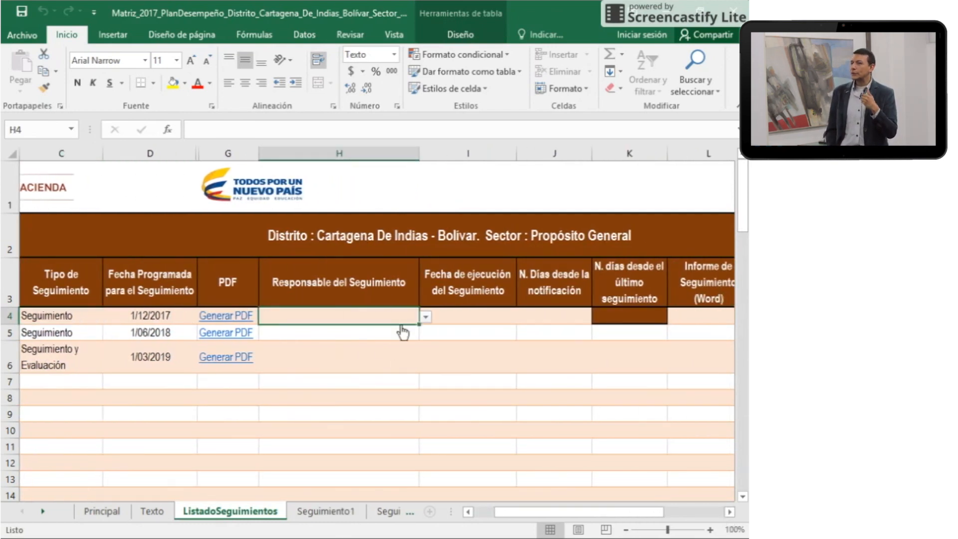
left_click(425, 318)
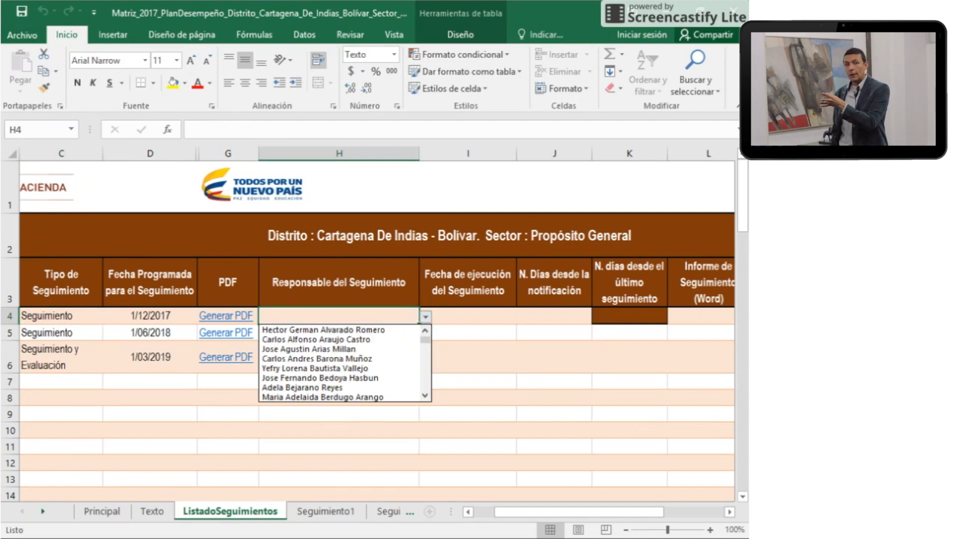
scroll(341, 363, "down", 15)
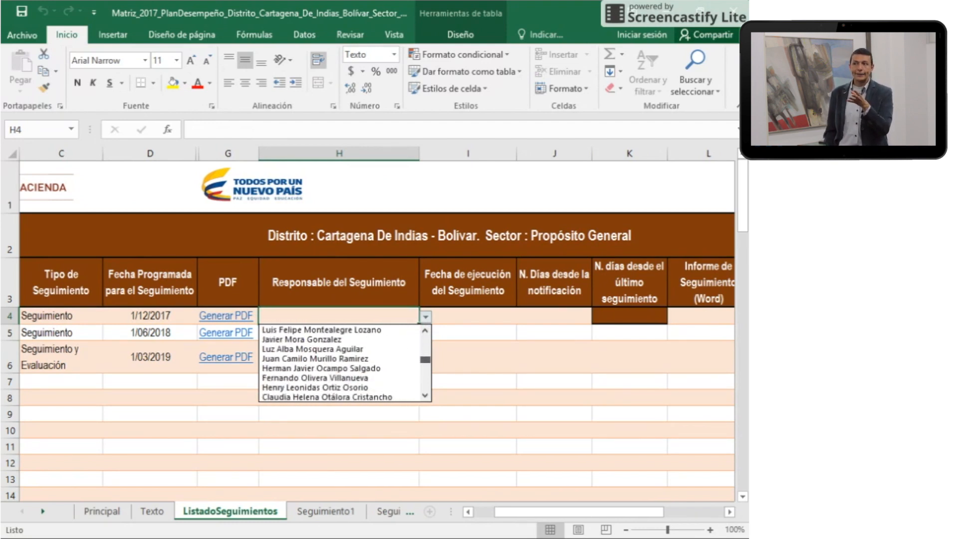
scroll(341, 363, "down", 3)
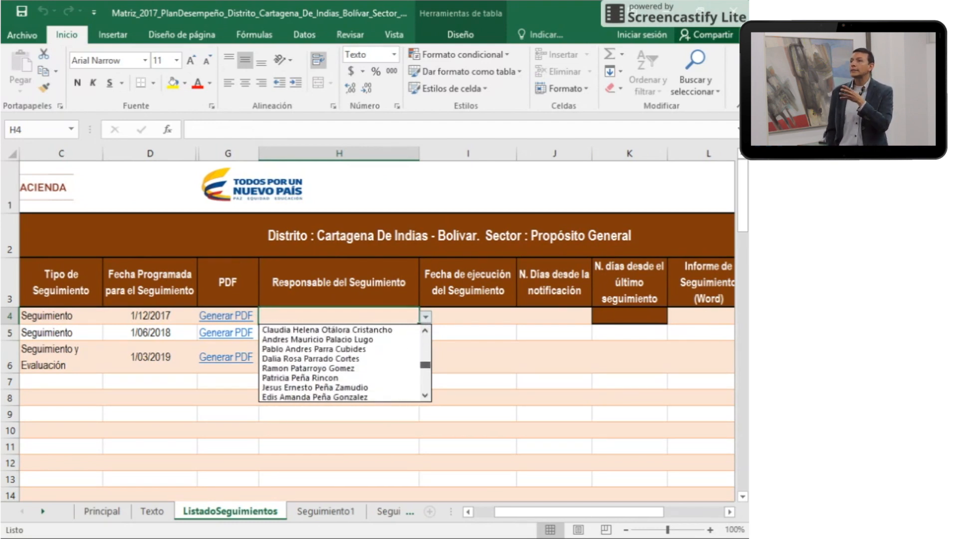
scroll(342, 363, "down", 2)
scroll(342, 363, "down", 1)
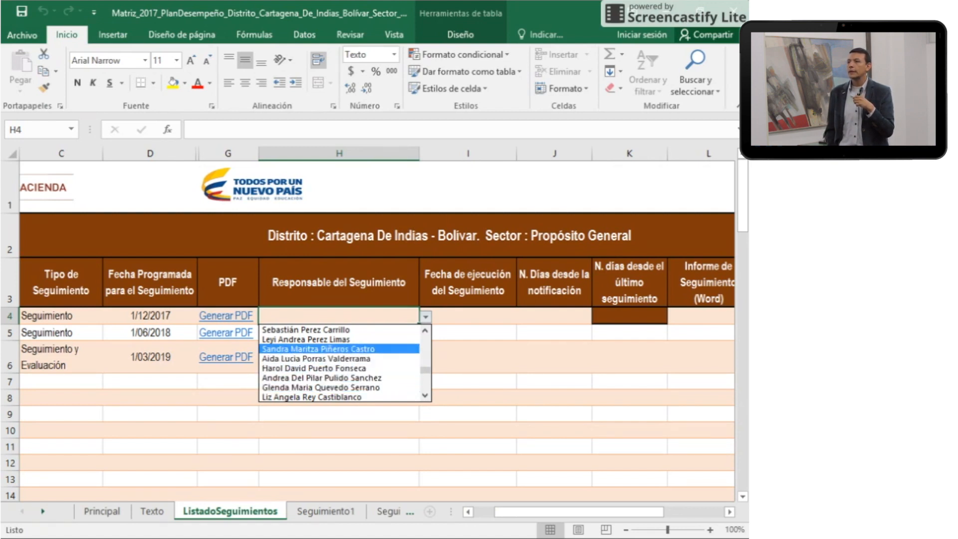
left_click(320, 349)
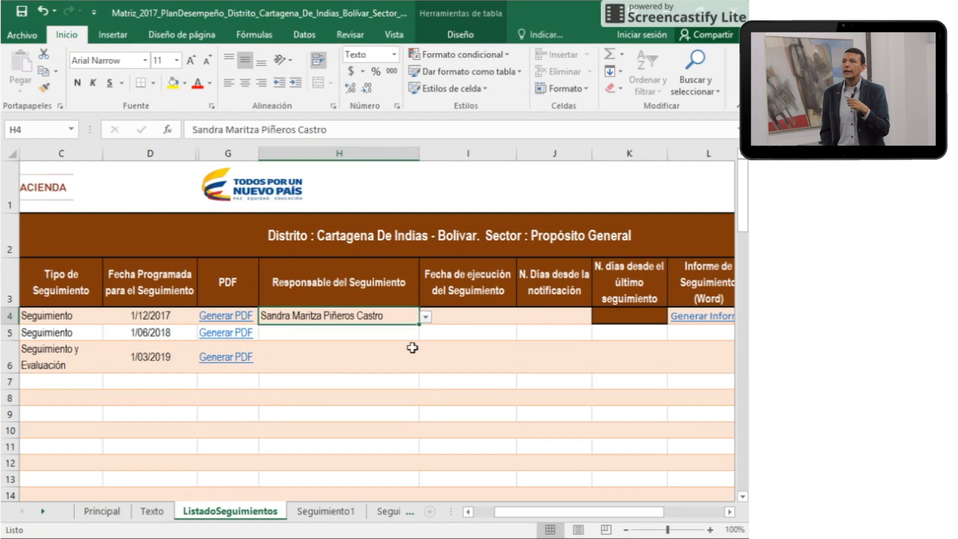
Step: Set the Fecha de ejecución del Seguimiento of follow-up 1 to 5/12/2017
left_click(466, 333)
left_click(466, 318)
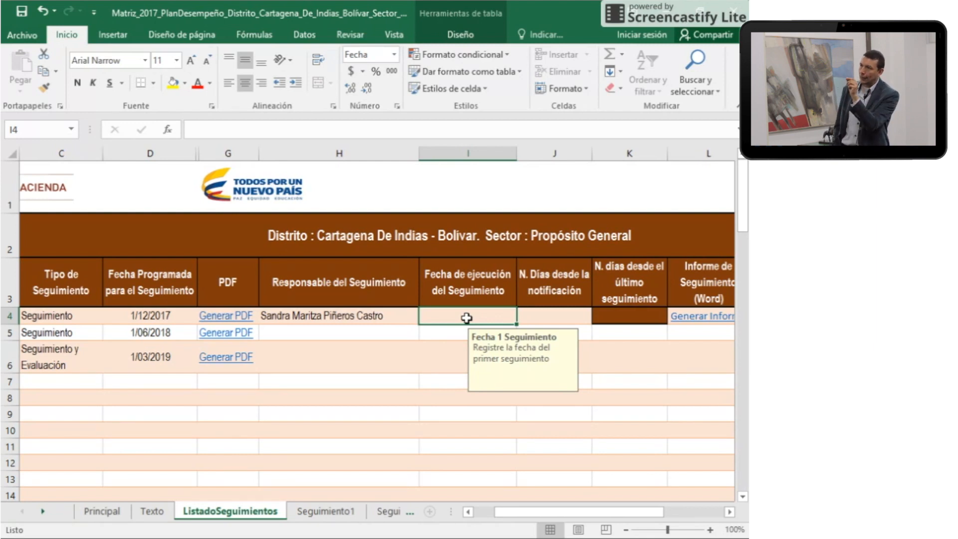
type("1")
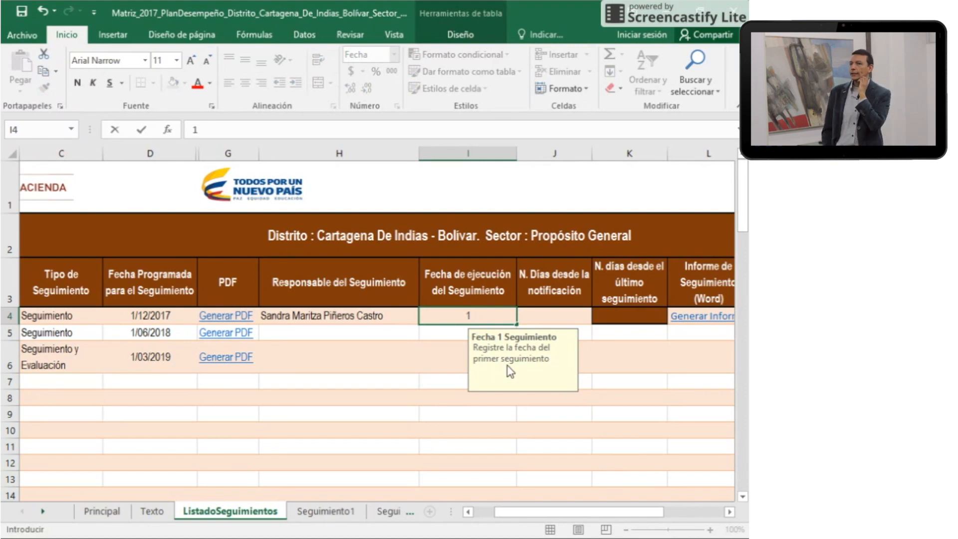
key("BackSpace")
type("5/12/")
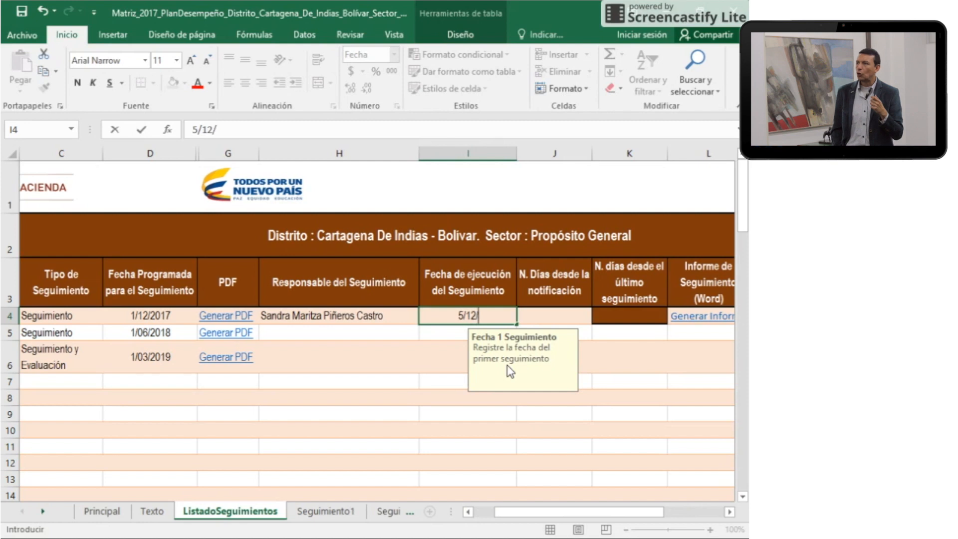
type("2017")
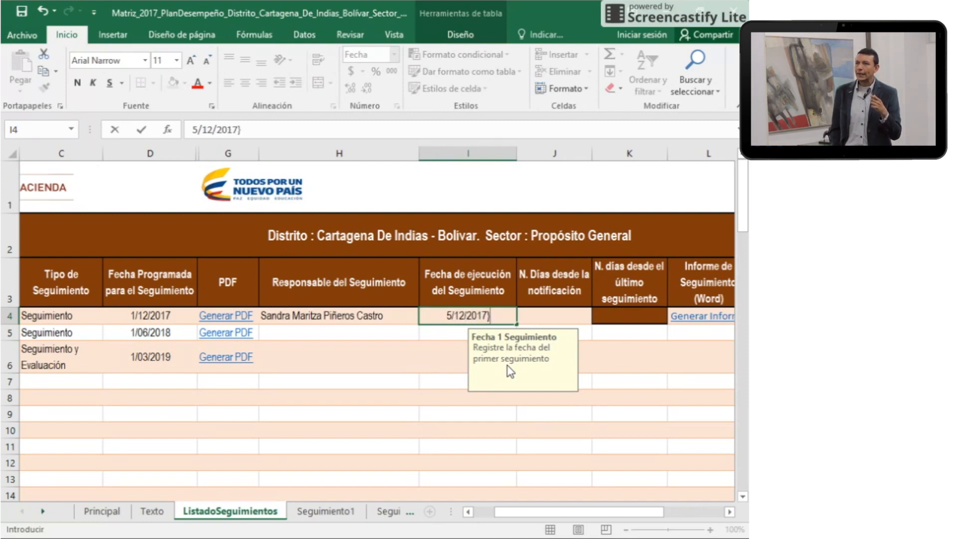
key("Return")
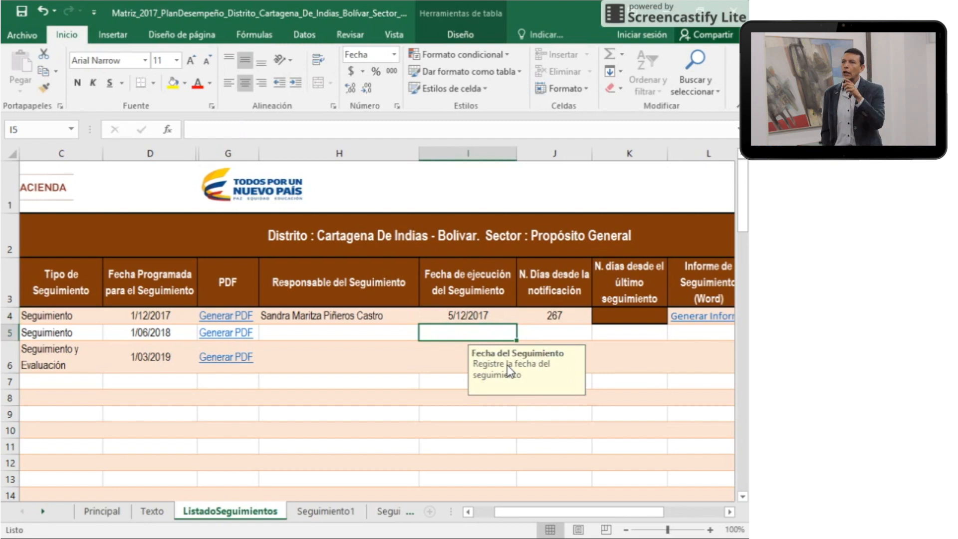
Step: Examine follow-up 1's remaining columns, from days since notification and the Word report link to the activity counts, and return to its number
key("Right")
key("Up")
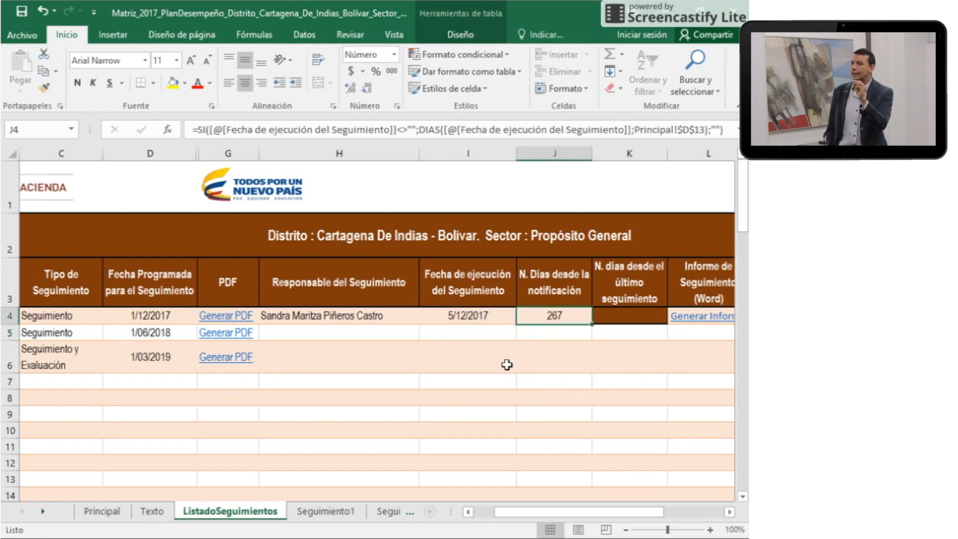
key("Right")
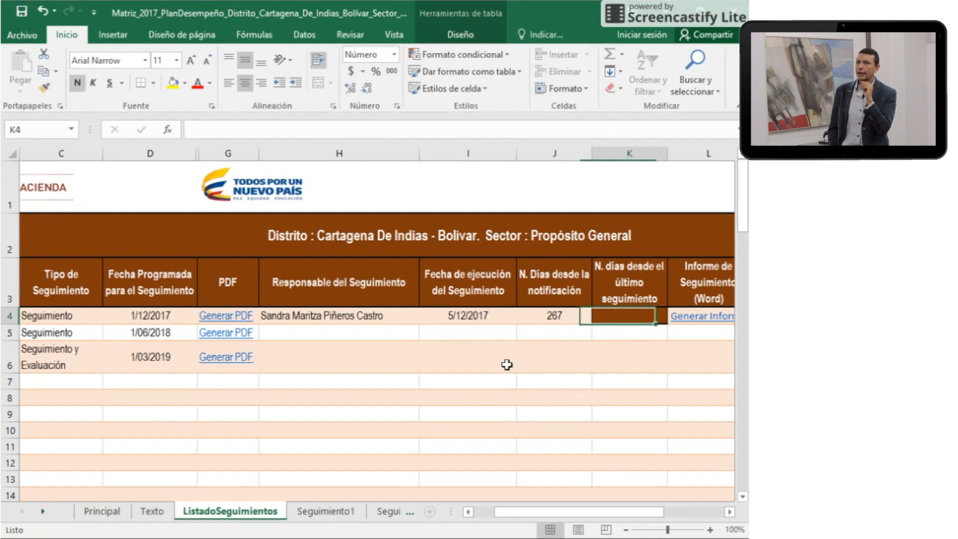
key("Right")
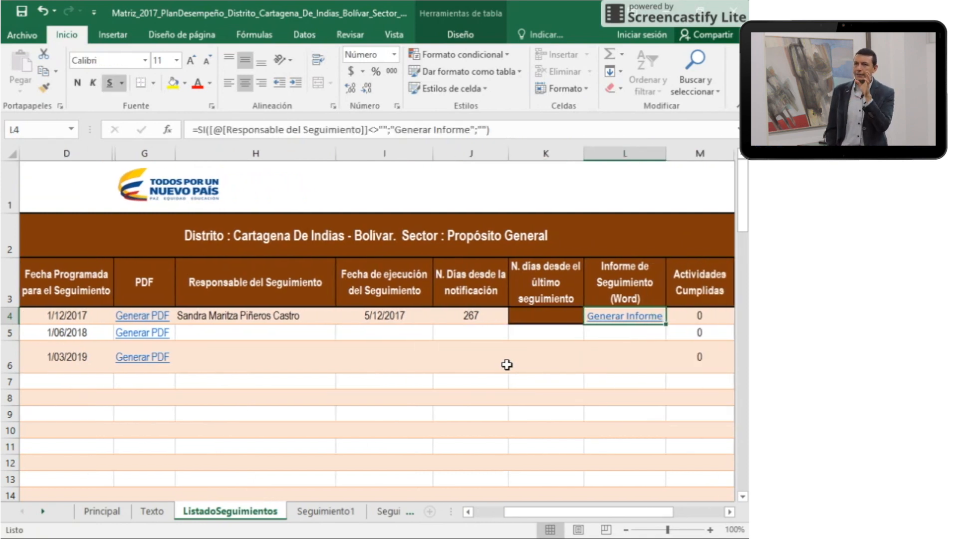
key("Left")
key("Right")
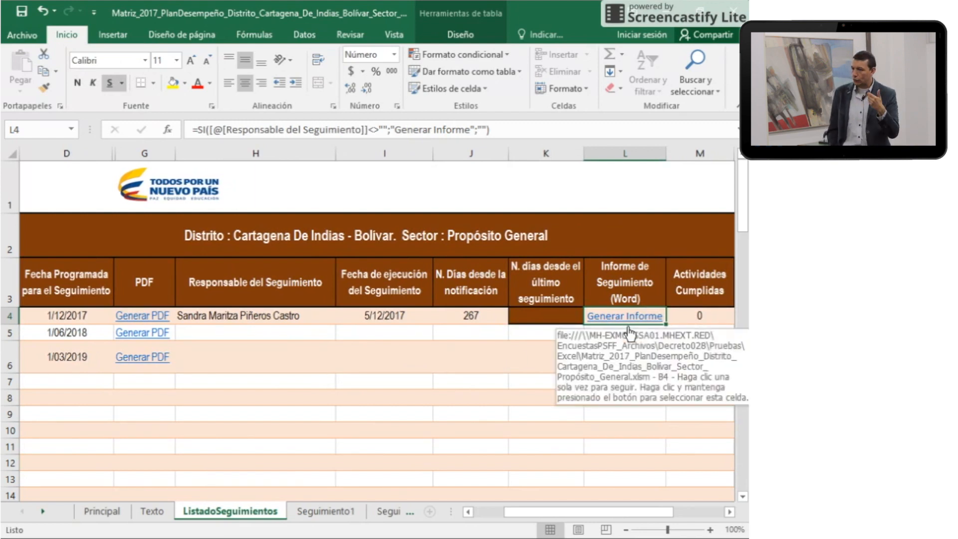
key("Right")
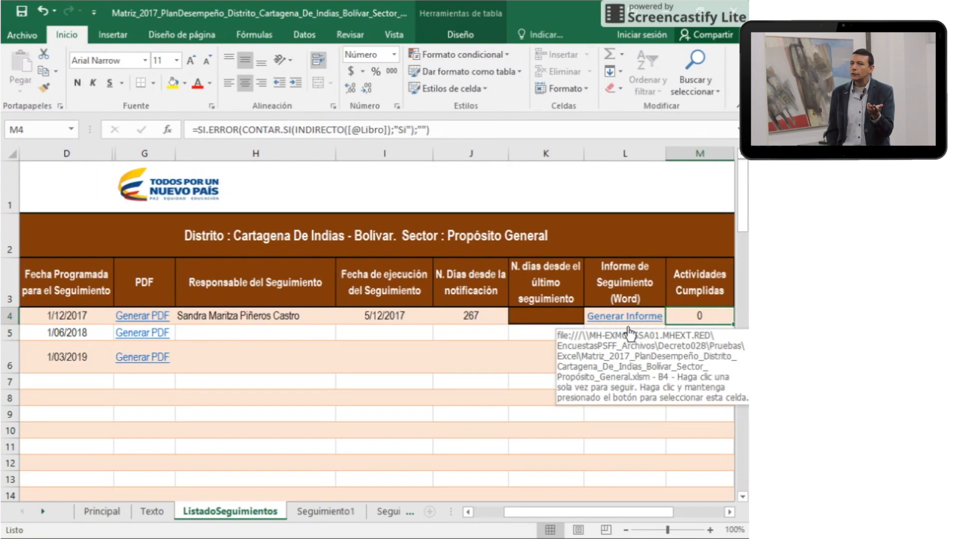
key("Right")
key("Right")
key("Right")
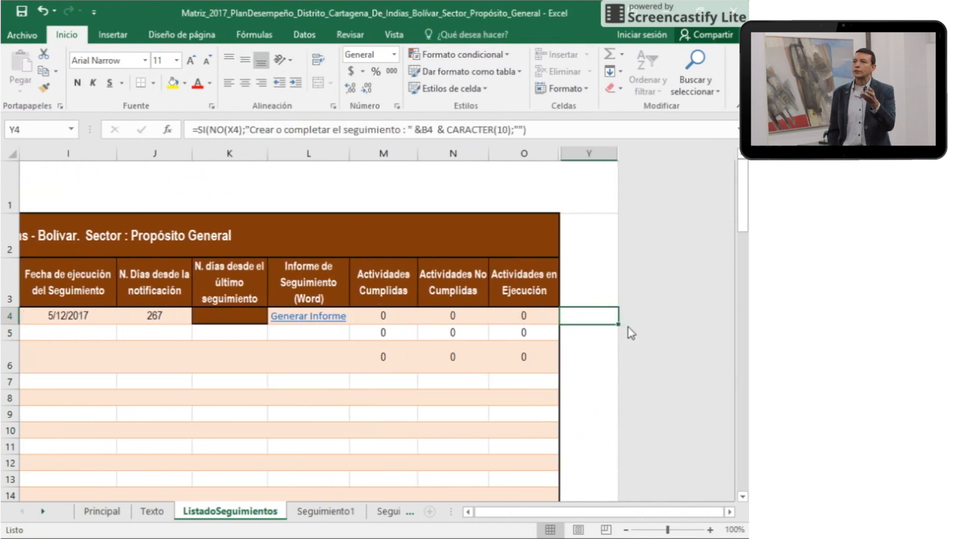
key("Left")
key("Left")
key("Left")
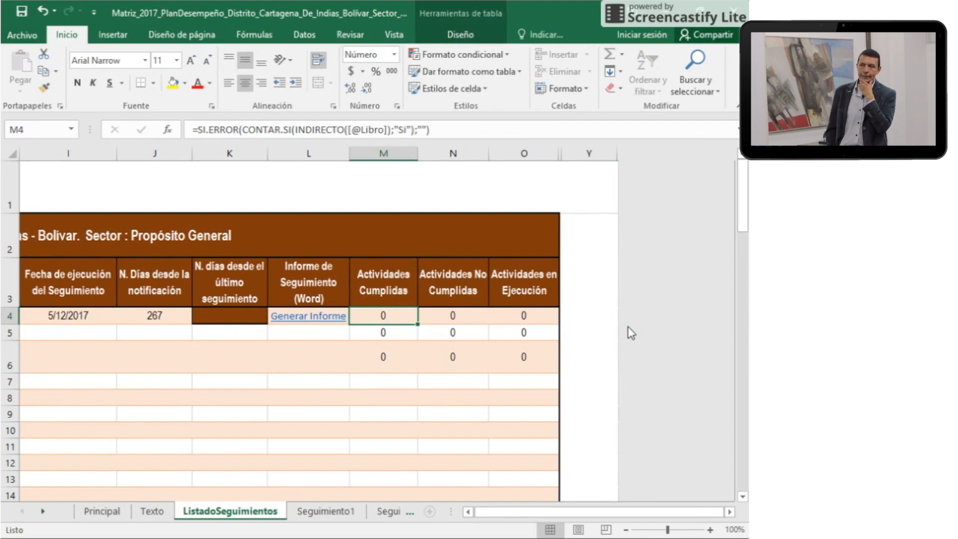
key("Left")
key("Left")
key("Left")
key("Left")
key("Left")
key("Left")
key("Left")
key("Left")
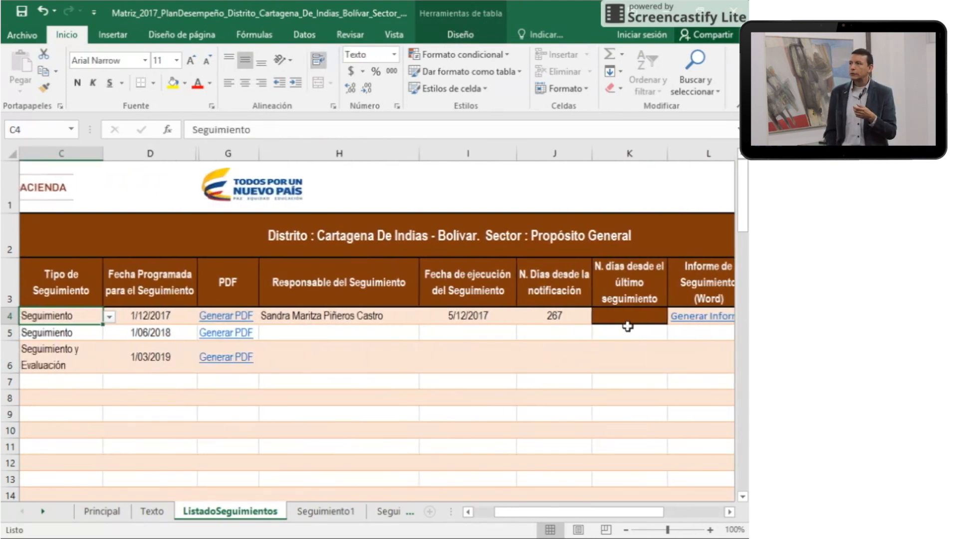
key("Left")
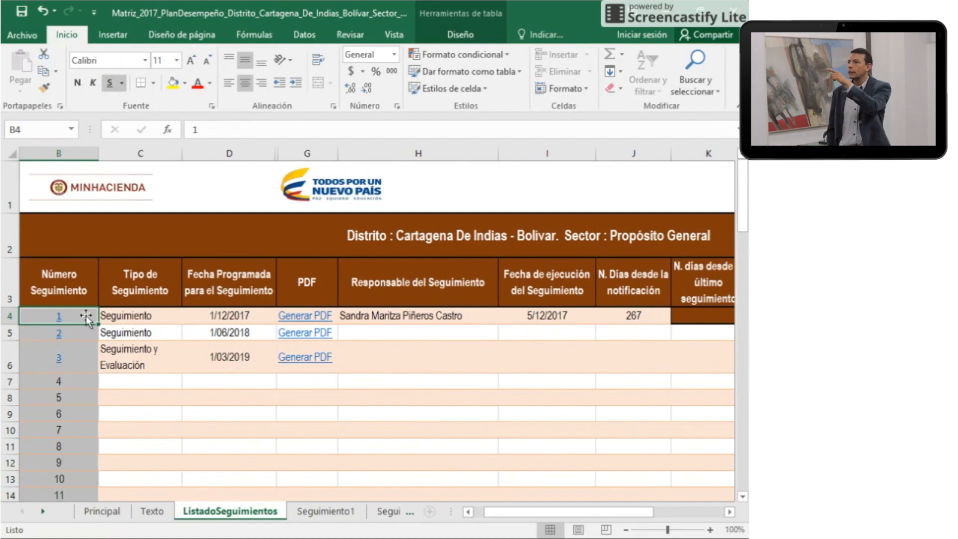
Step: Open the sheet of follow-up 1 and choose Si under ¿Cumple? for the first activity
left_click(59, 317)
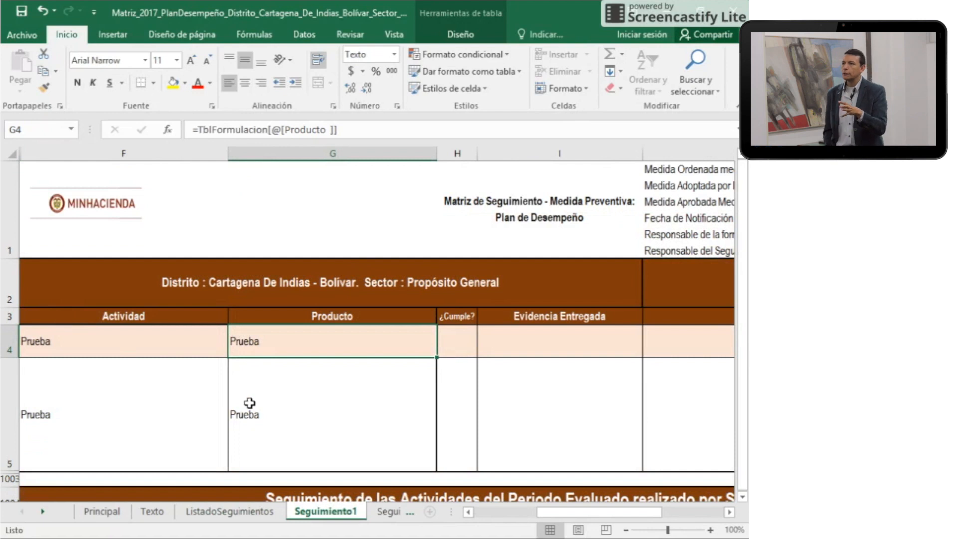
left_click(463, 354)
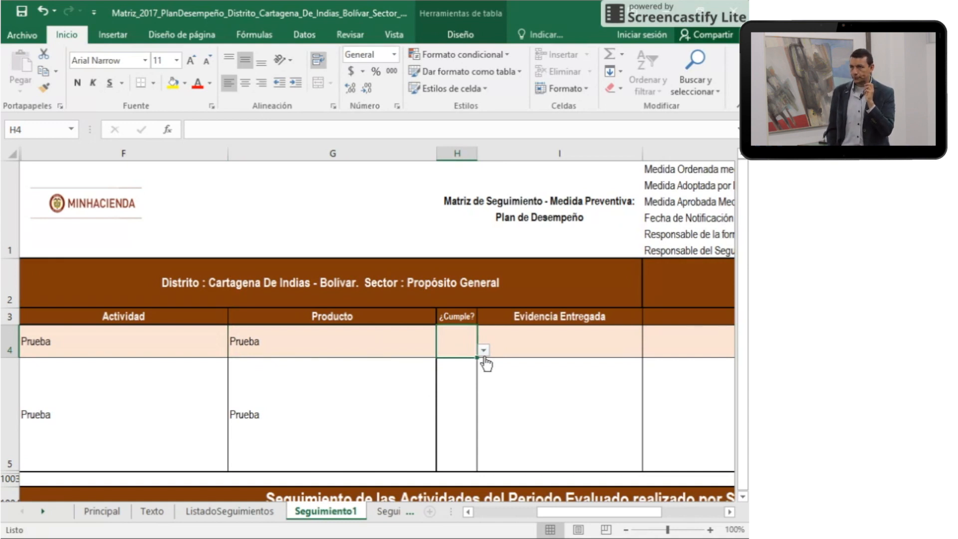
left_click(483, 352)
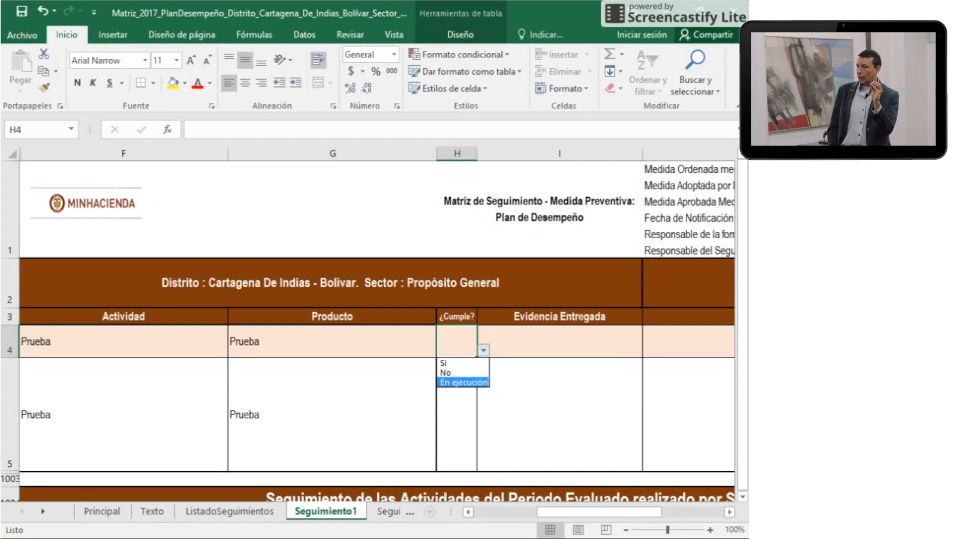
key("Up")
key("Up")
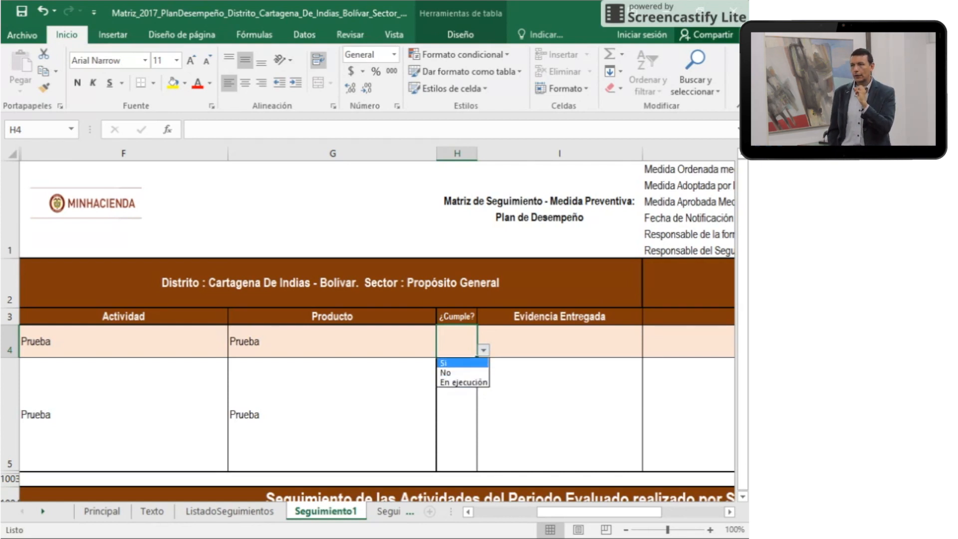